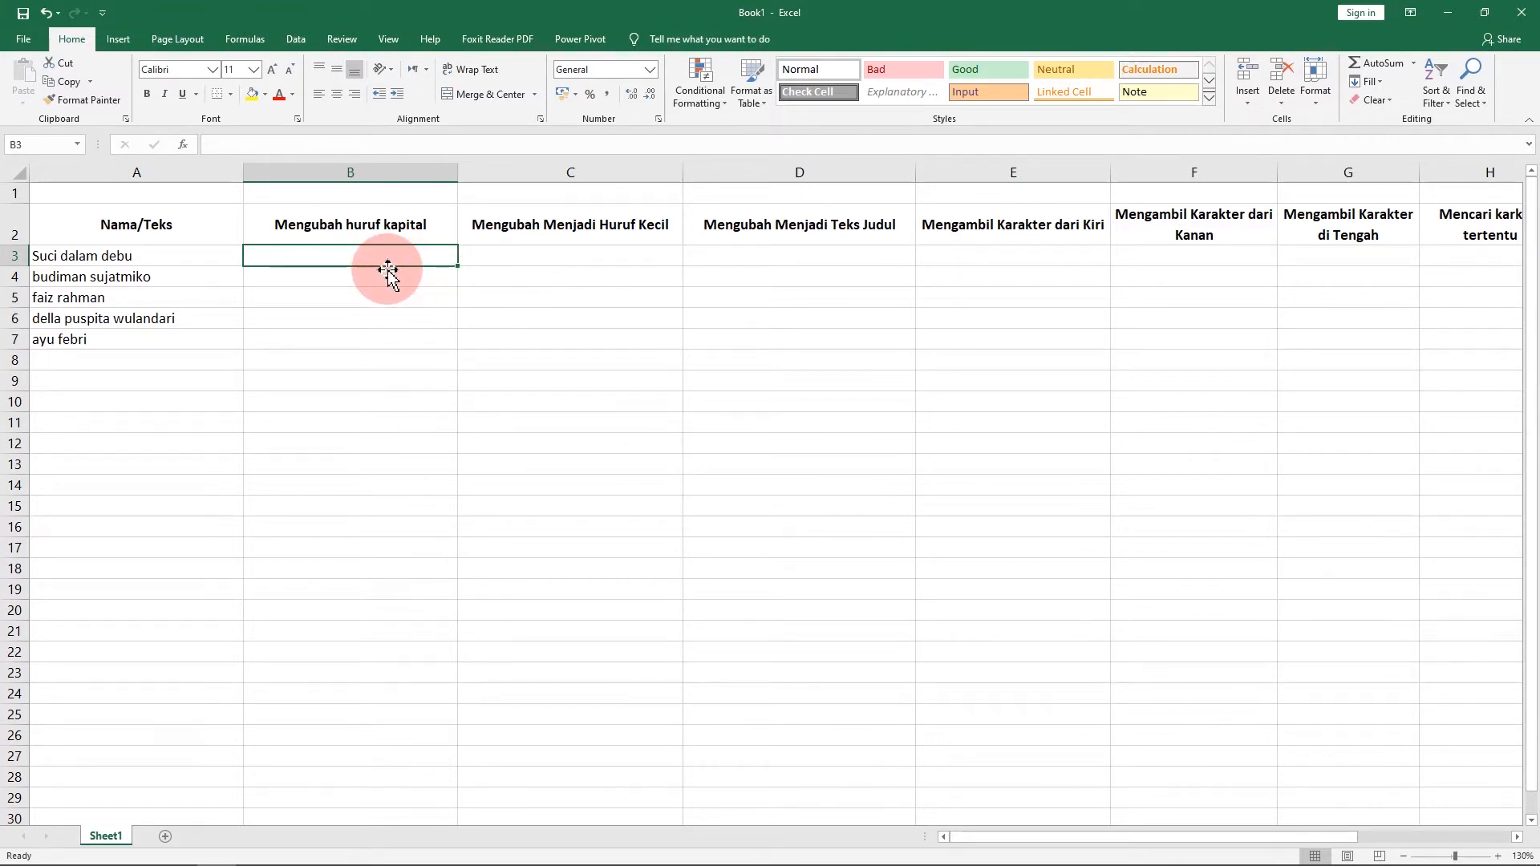
Enter =UPPER(A3) in cell B3 and fill the formula down to B7
text(=)
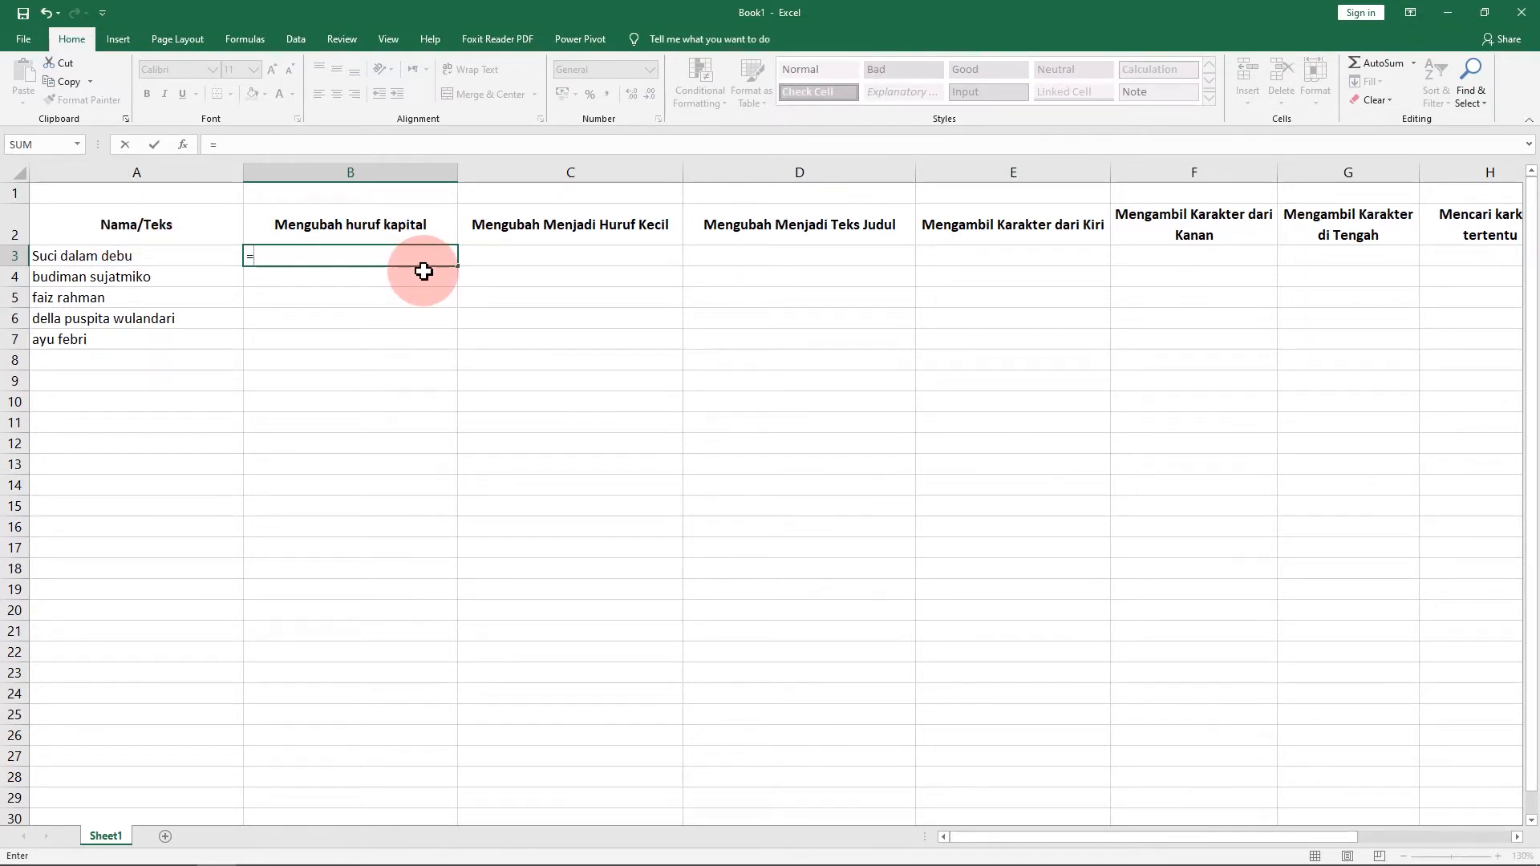
text(up)
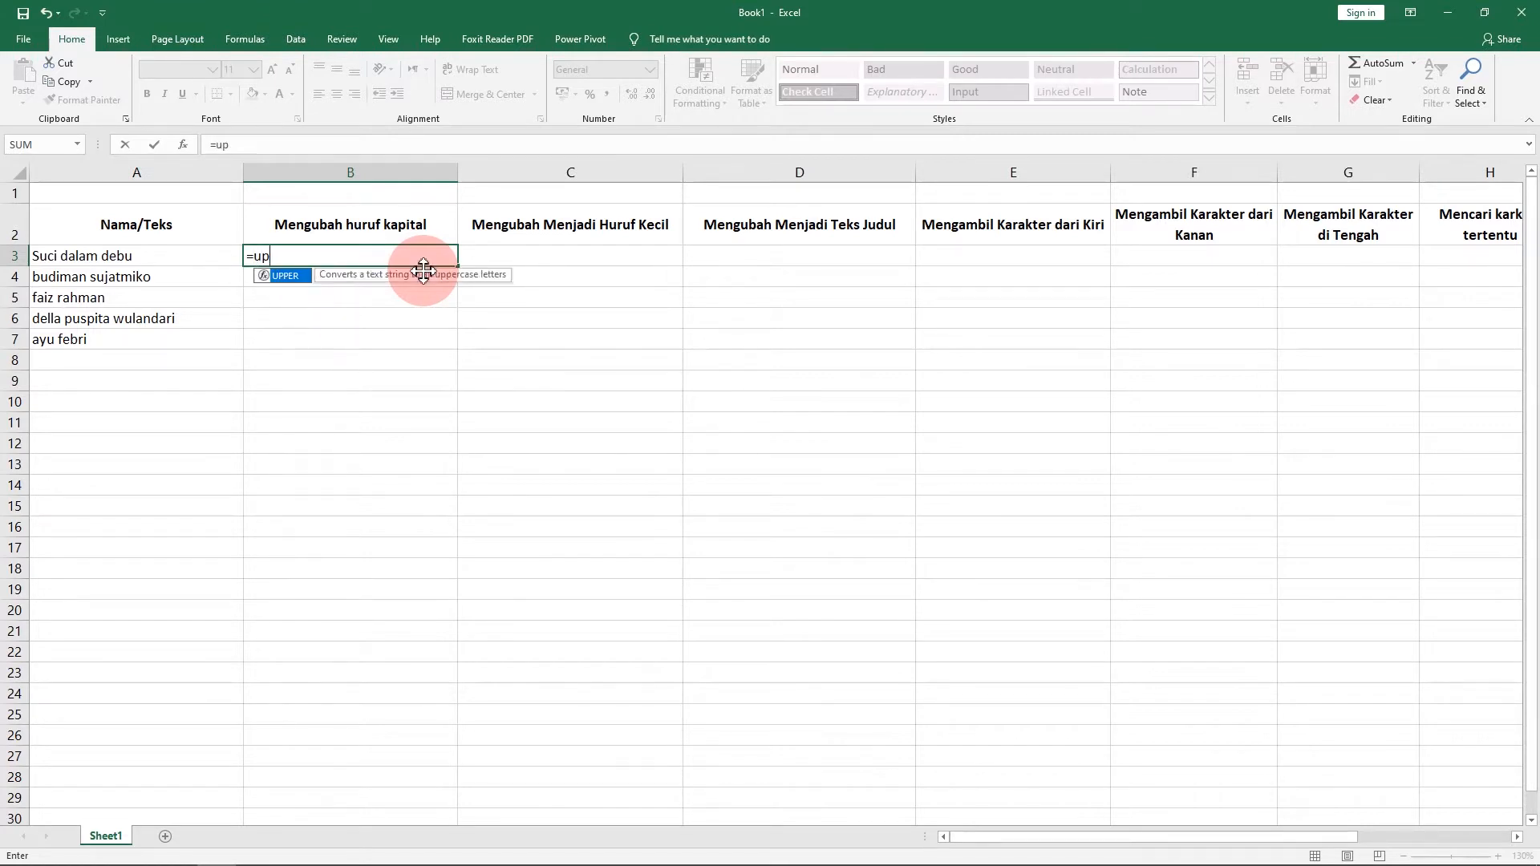
text(per()
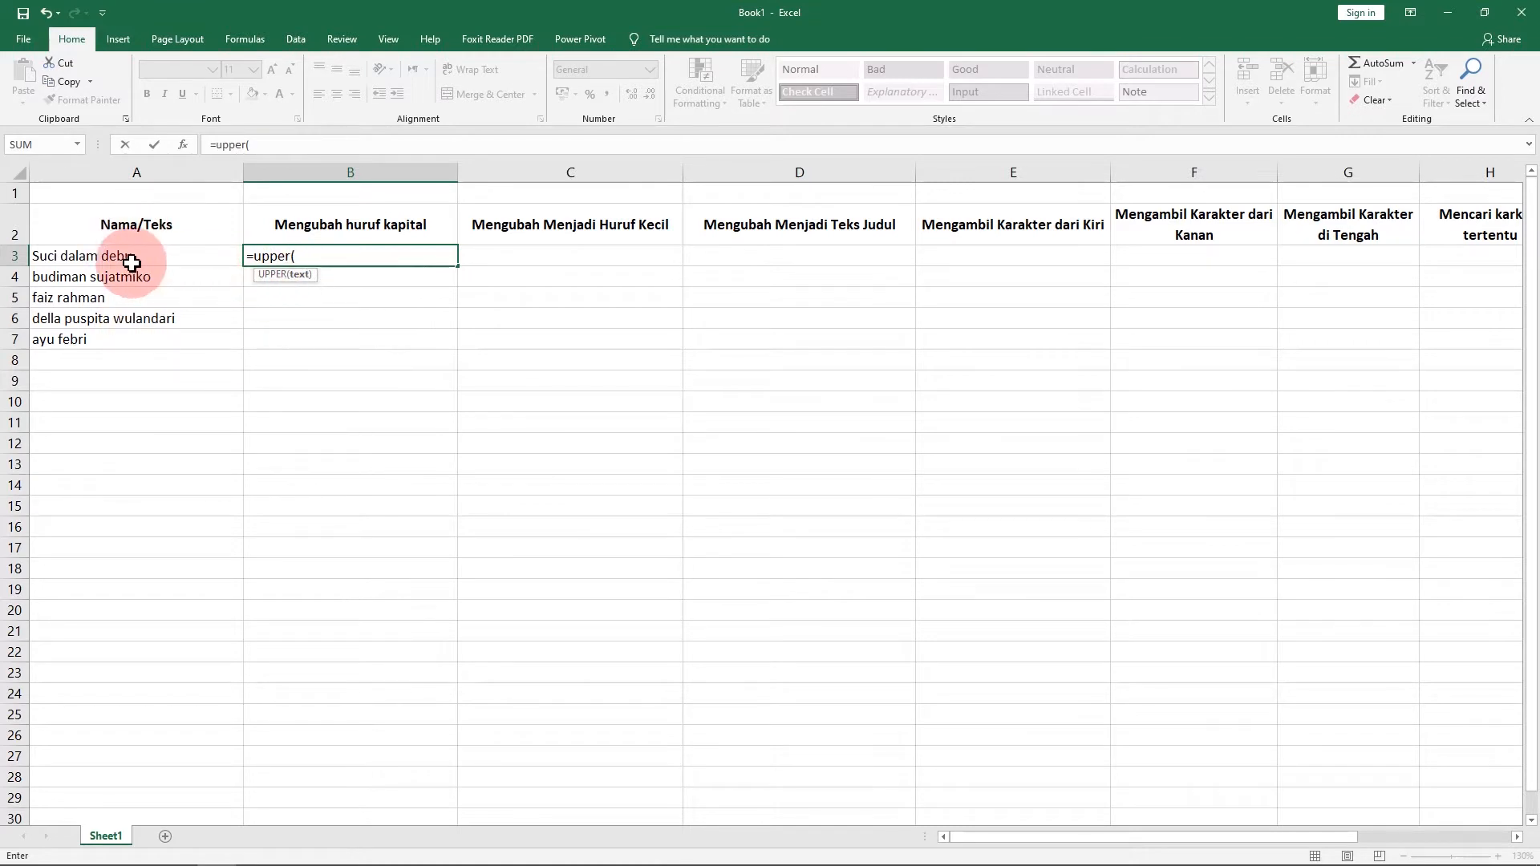
click(84, 257)
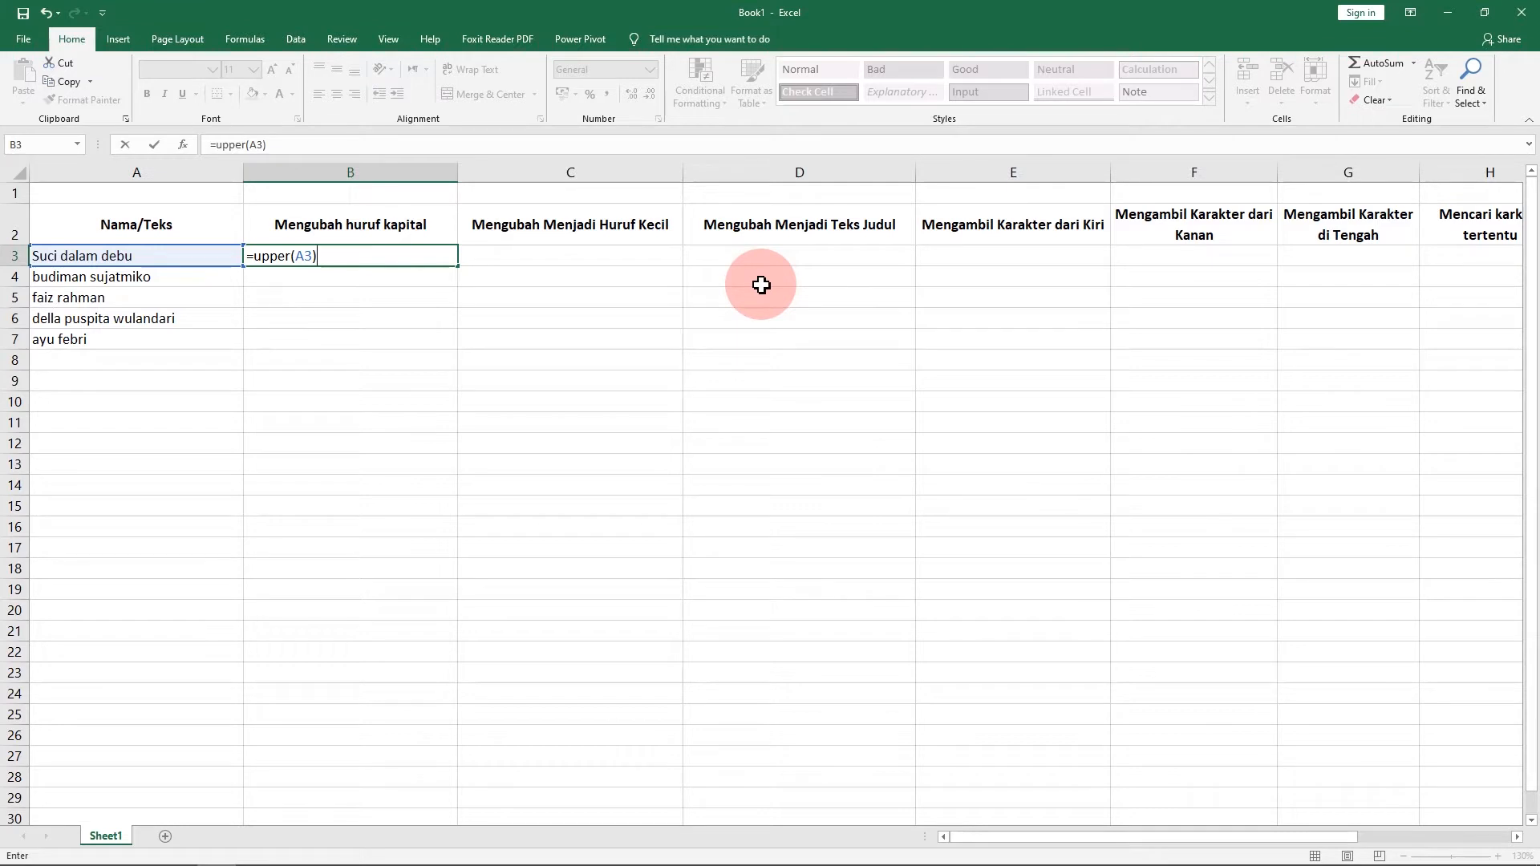
key(Return)
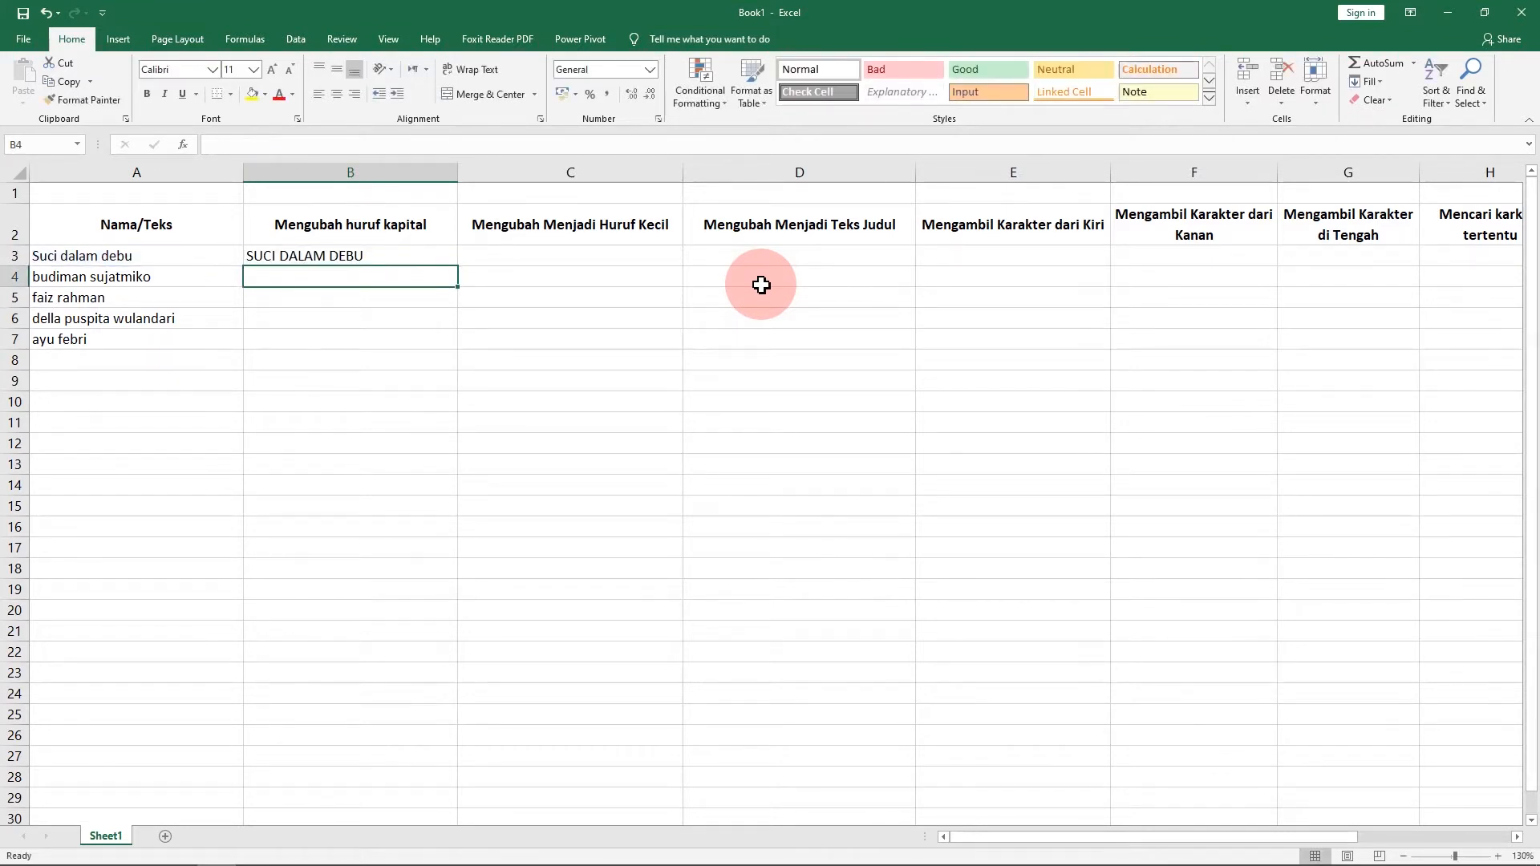
click(348, 257)
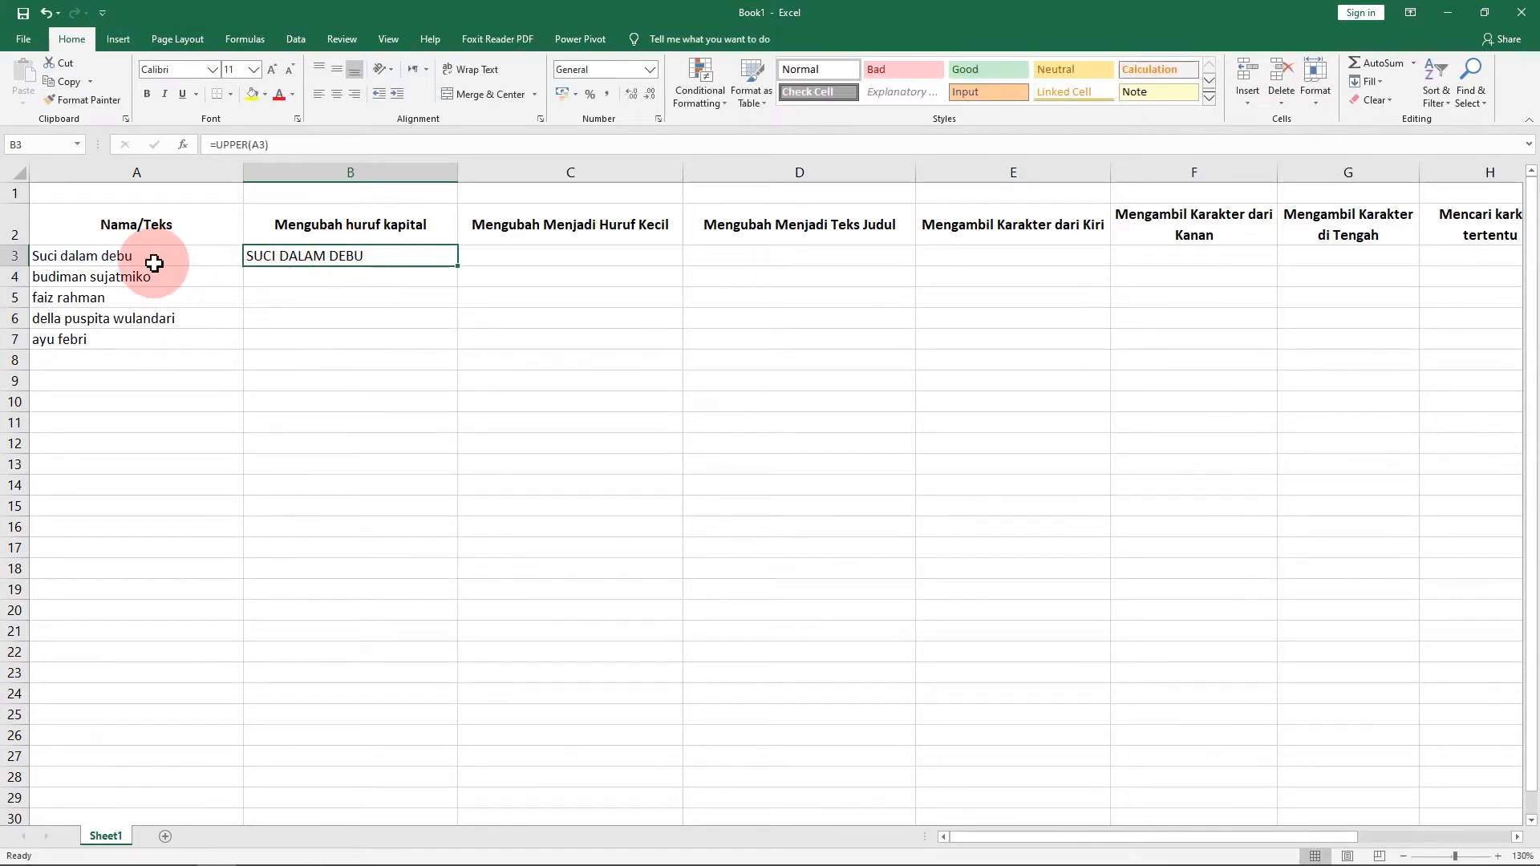
double_click(459, 270)
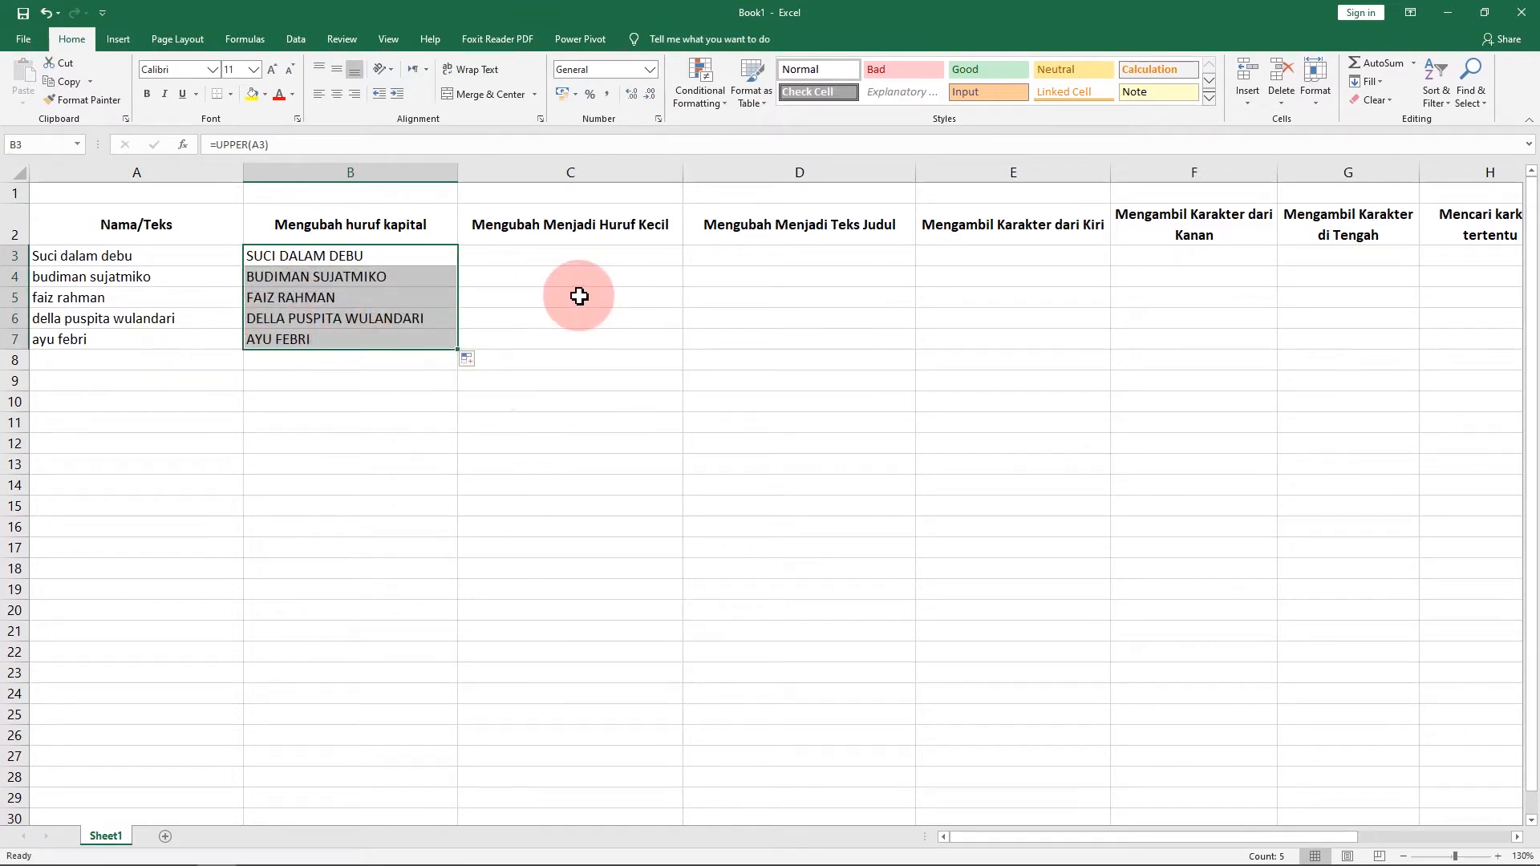
Enter =LOWER(B3) in cell C3 and fill the formula down to C7
click(548, 259)
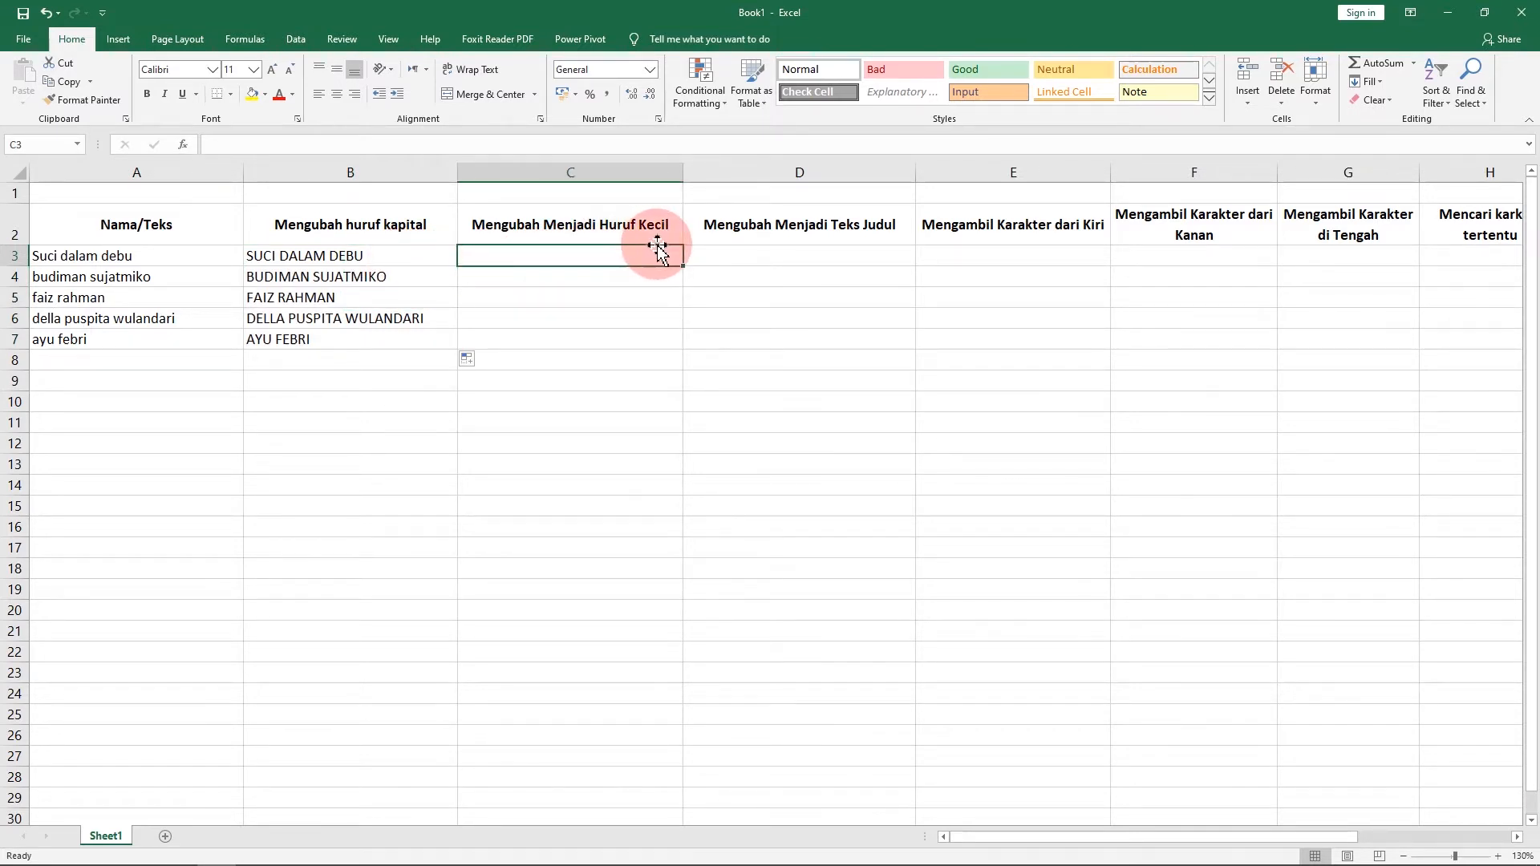
text(=)
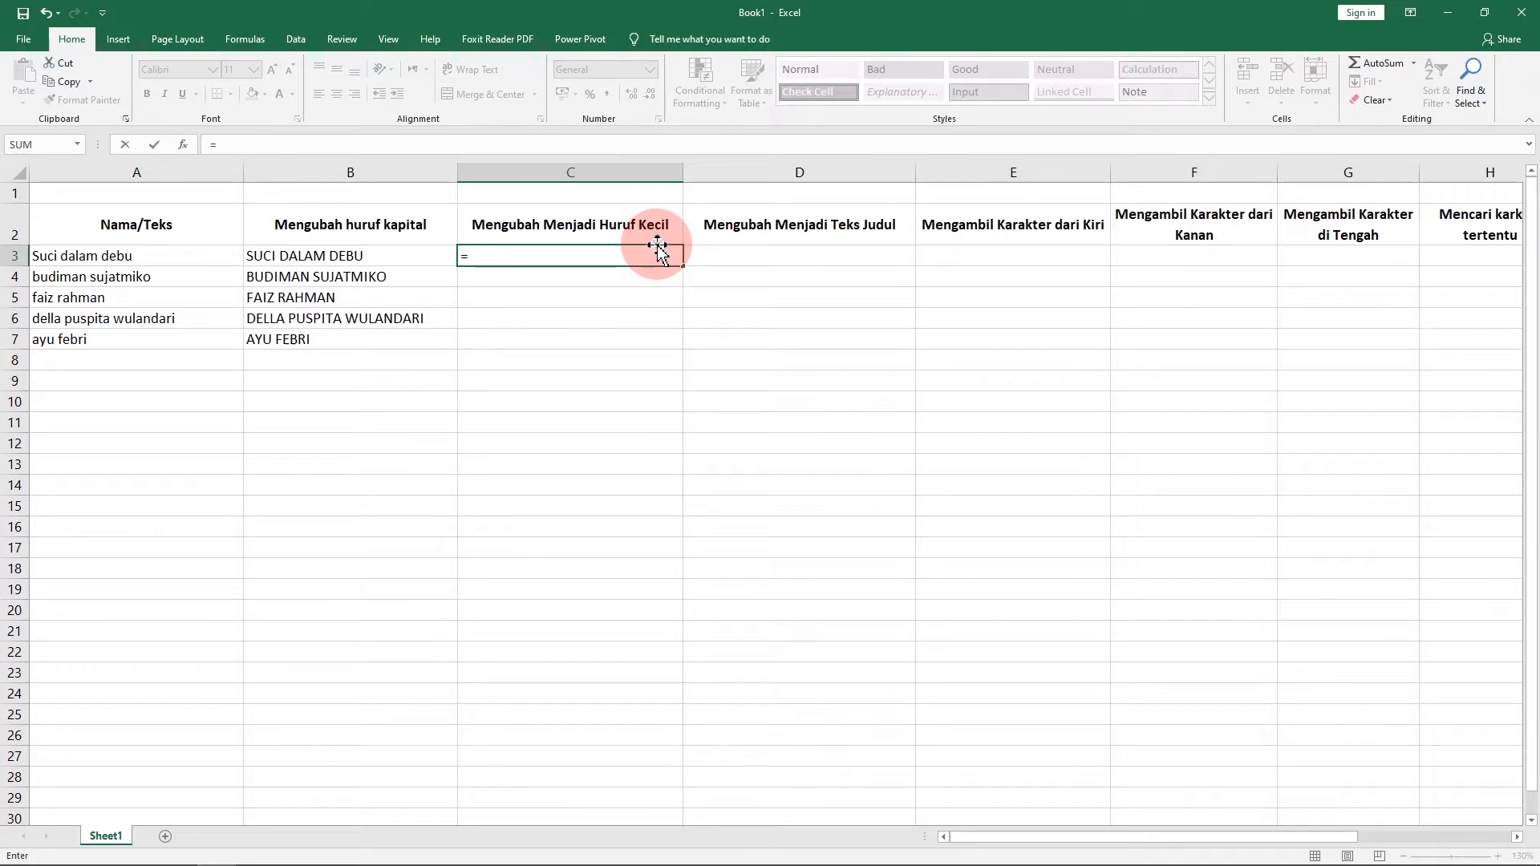
text(low)
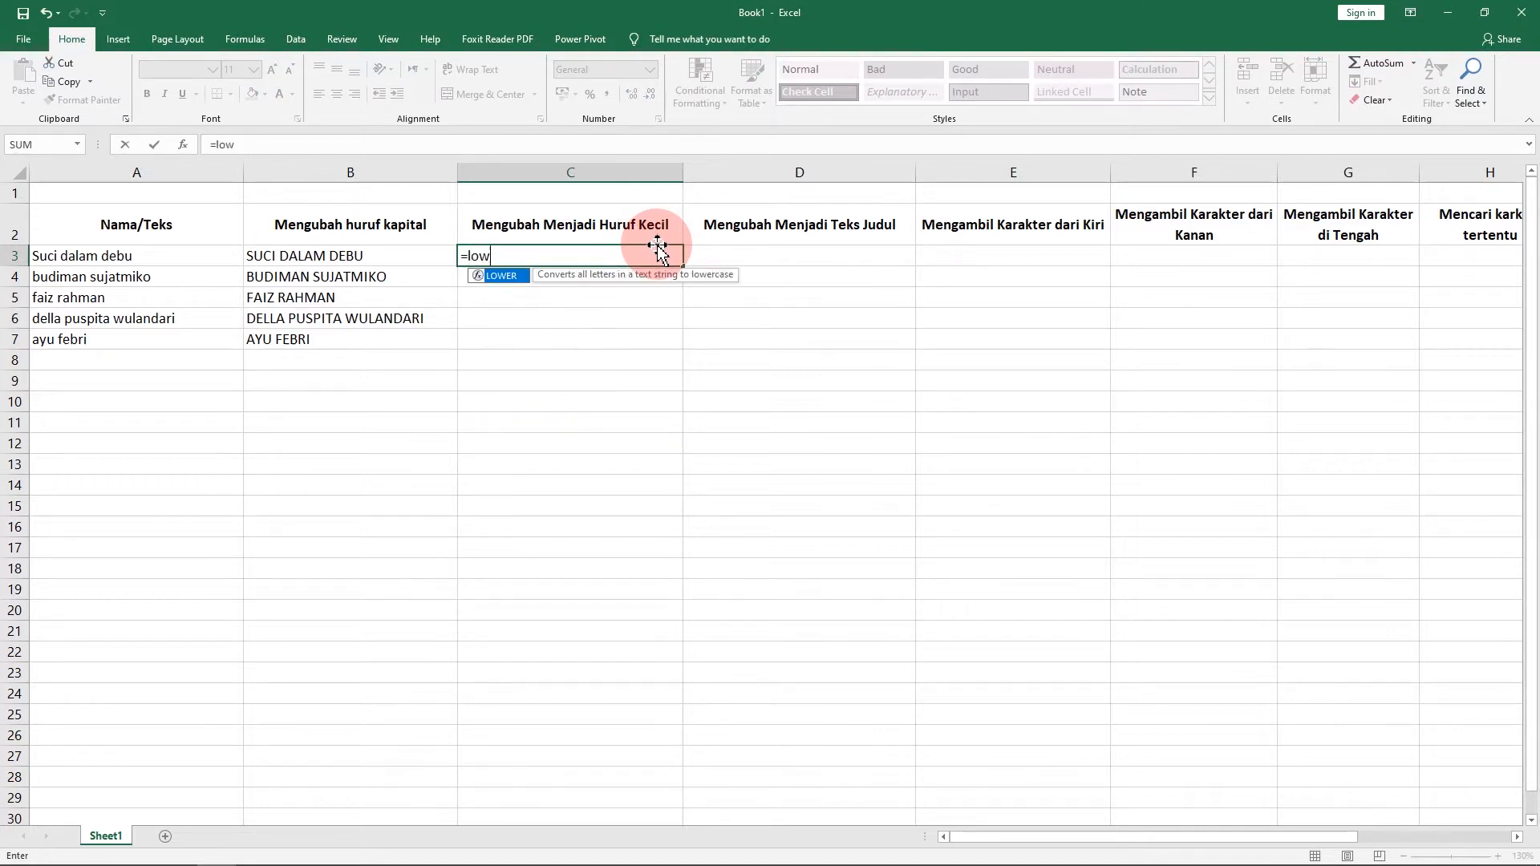
text(er()
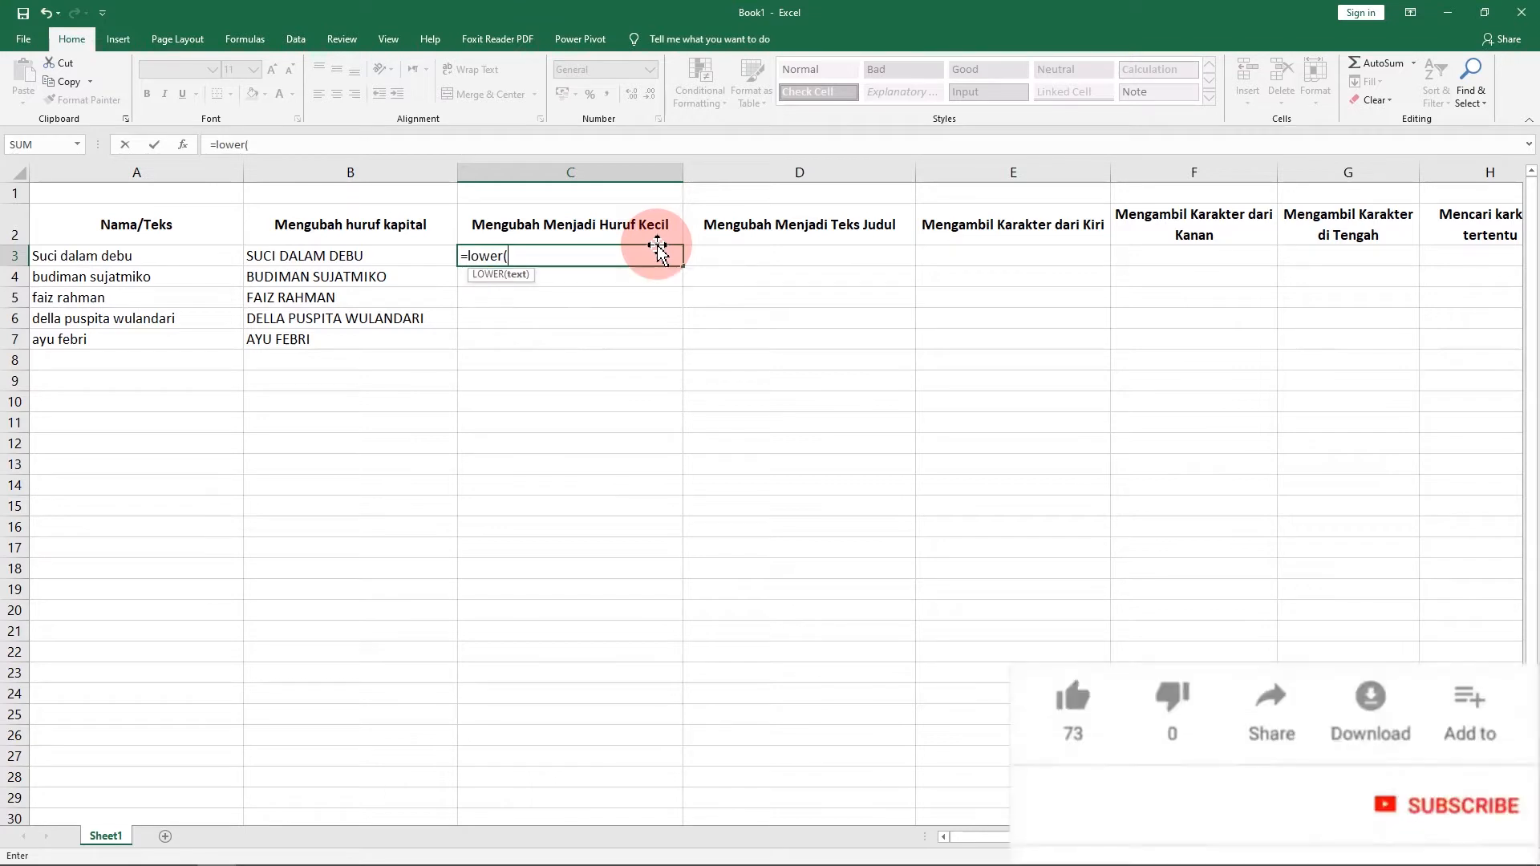
click(329, 257)
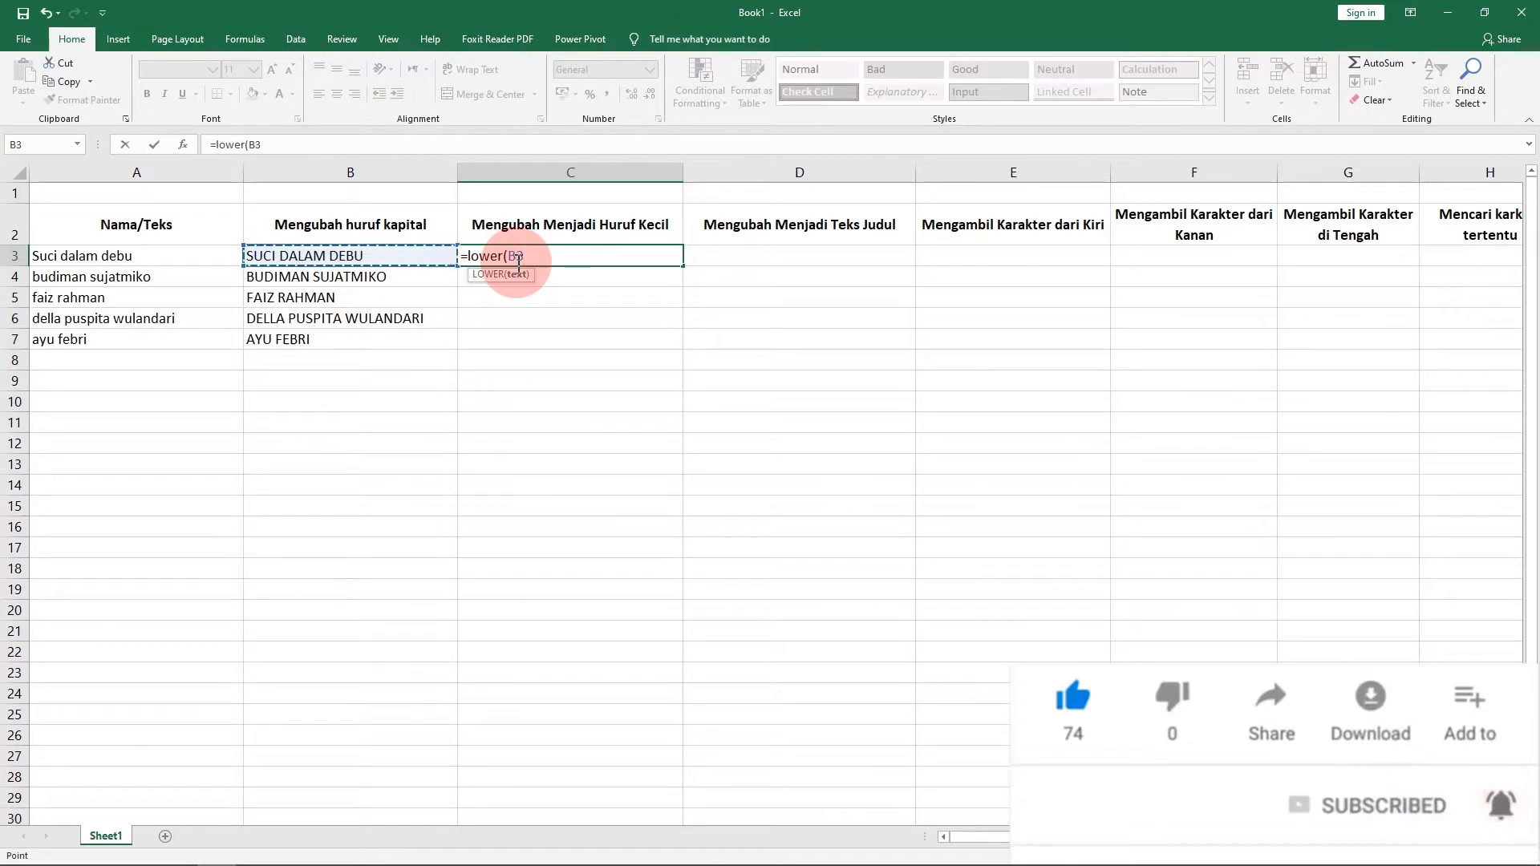
text())
key(Return)
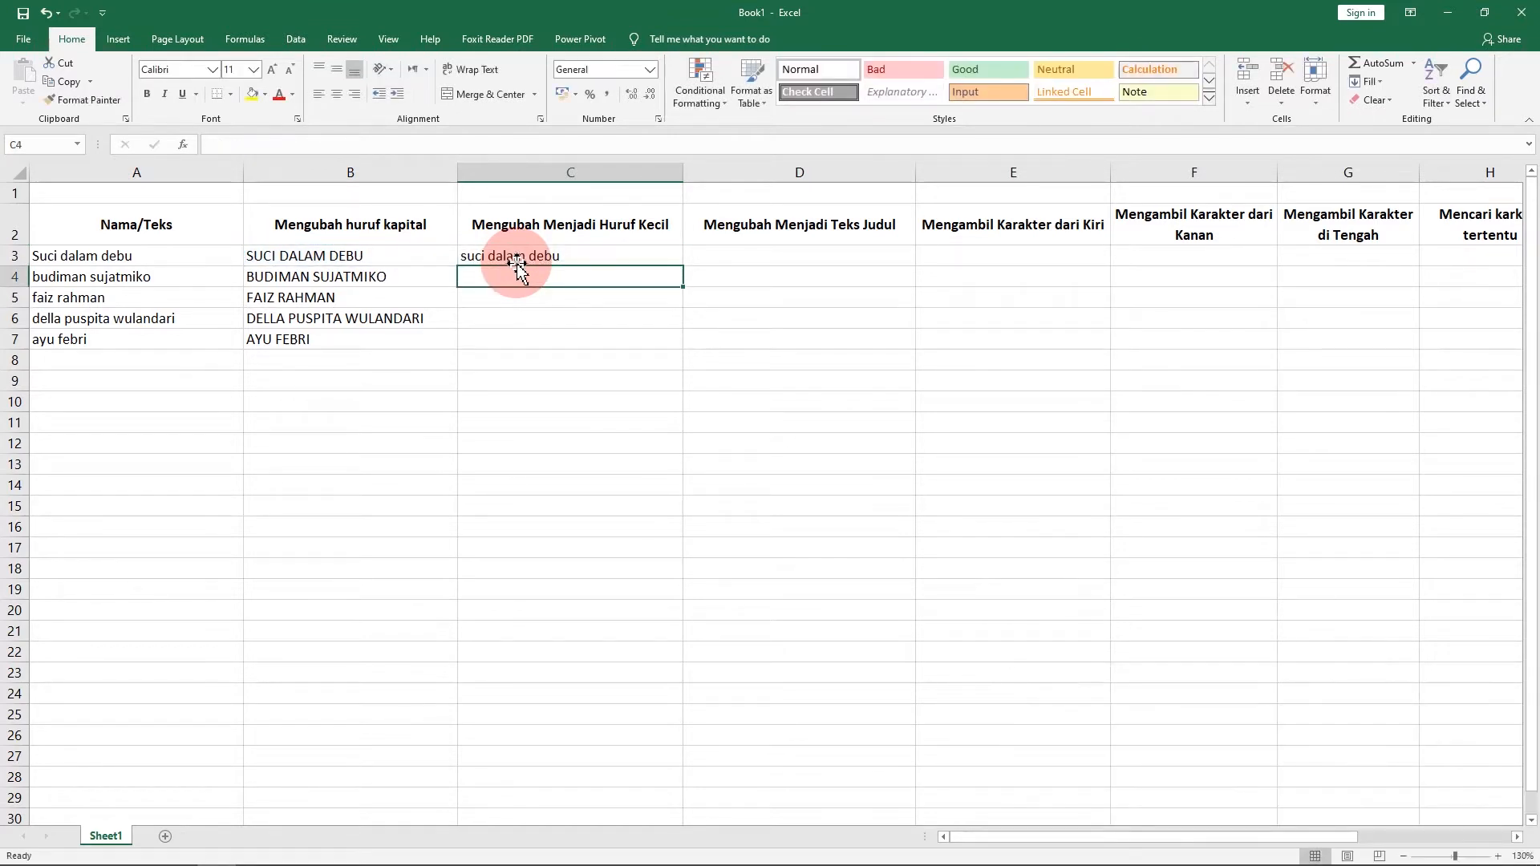
click(531, 255)
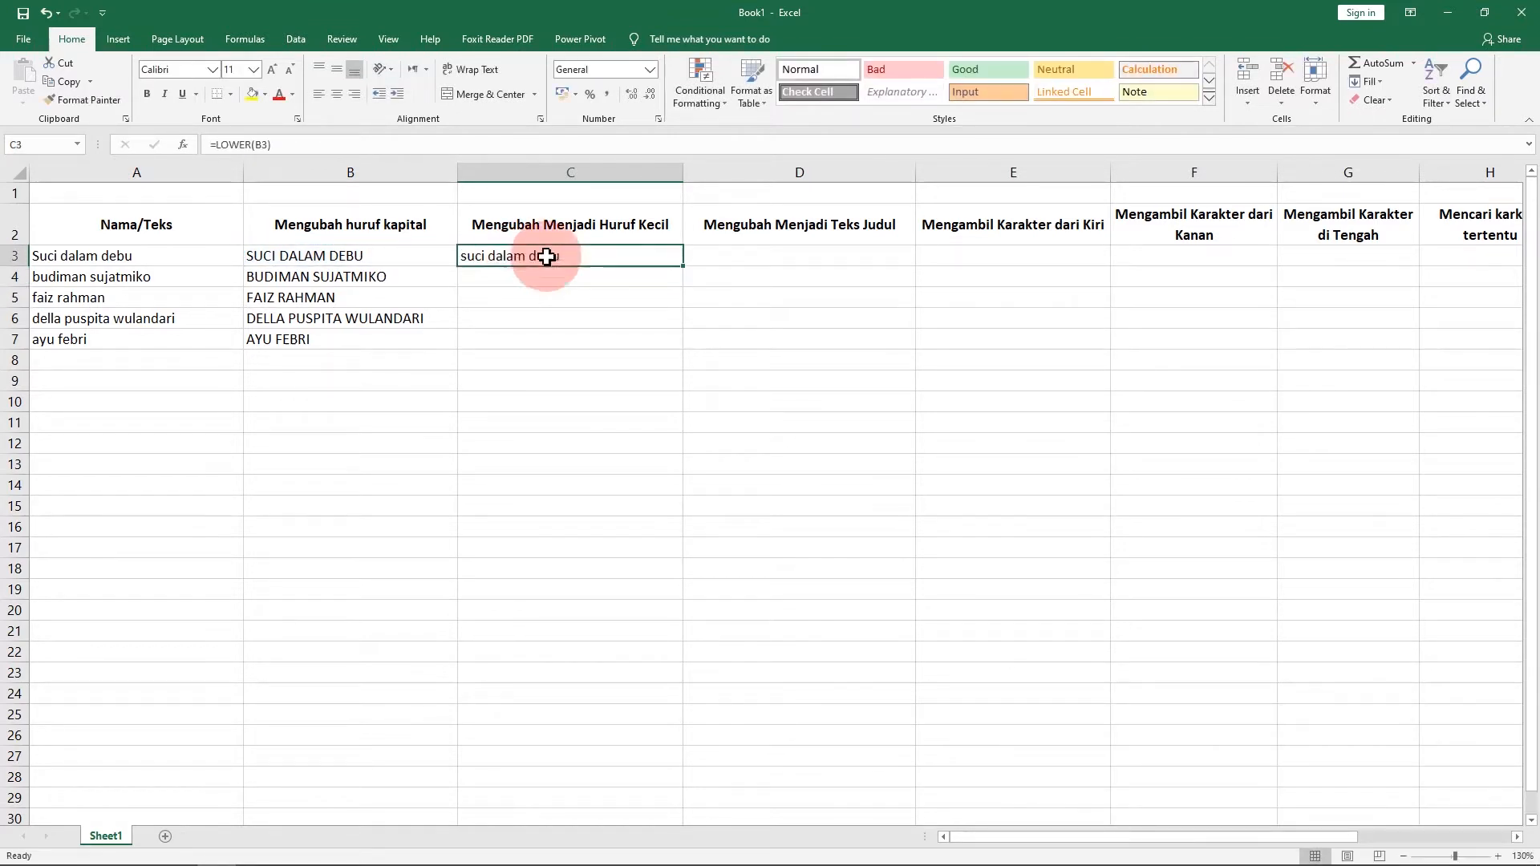
double_click(686, 270)
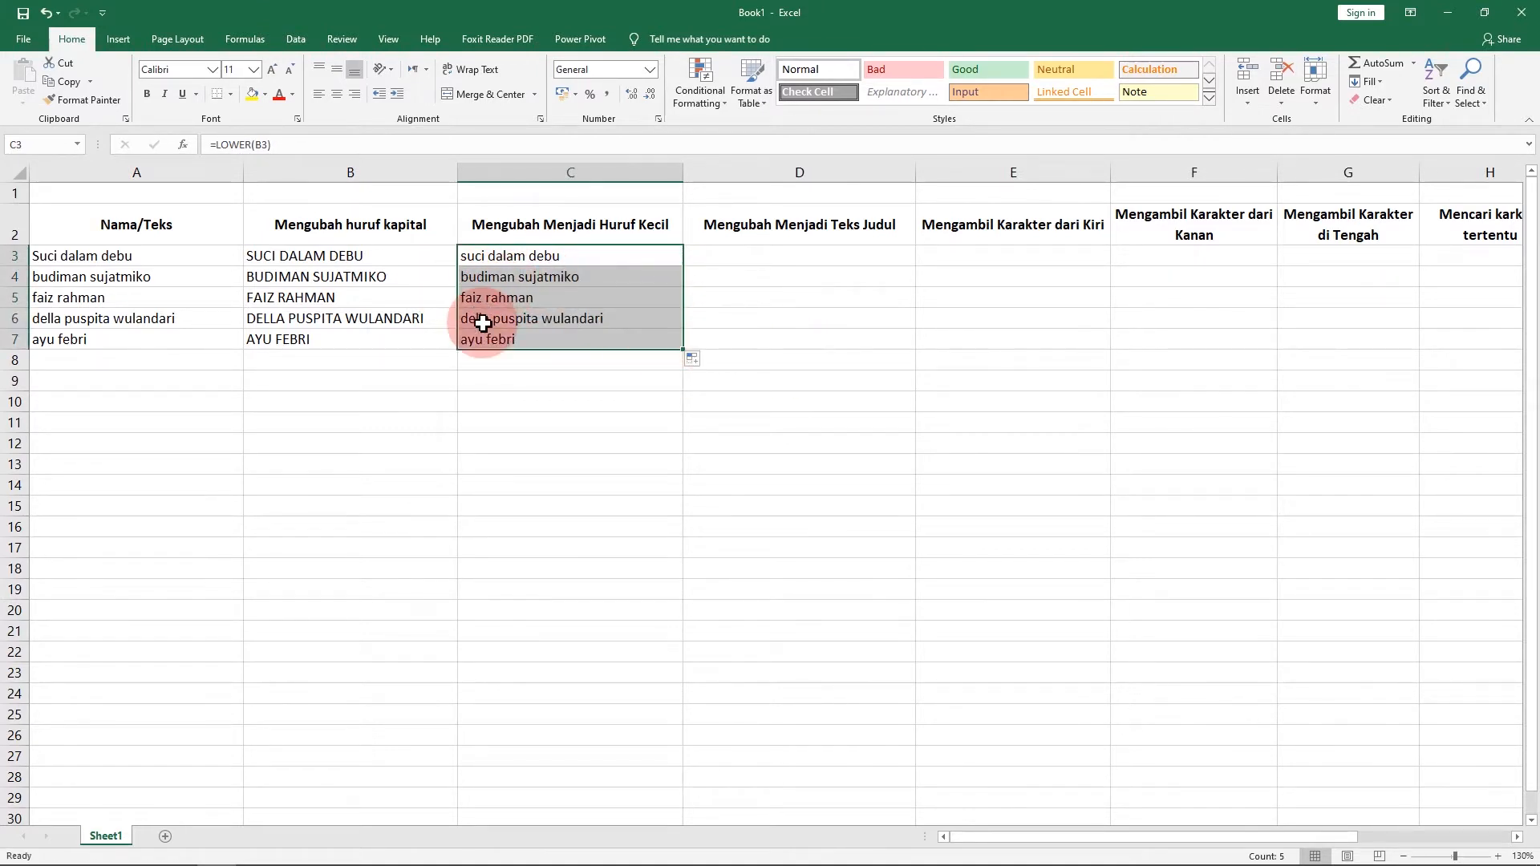
Enter =PROPER(C3) in cell D3 and fill the formula down to D7
click(806, 261)
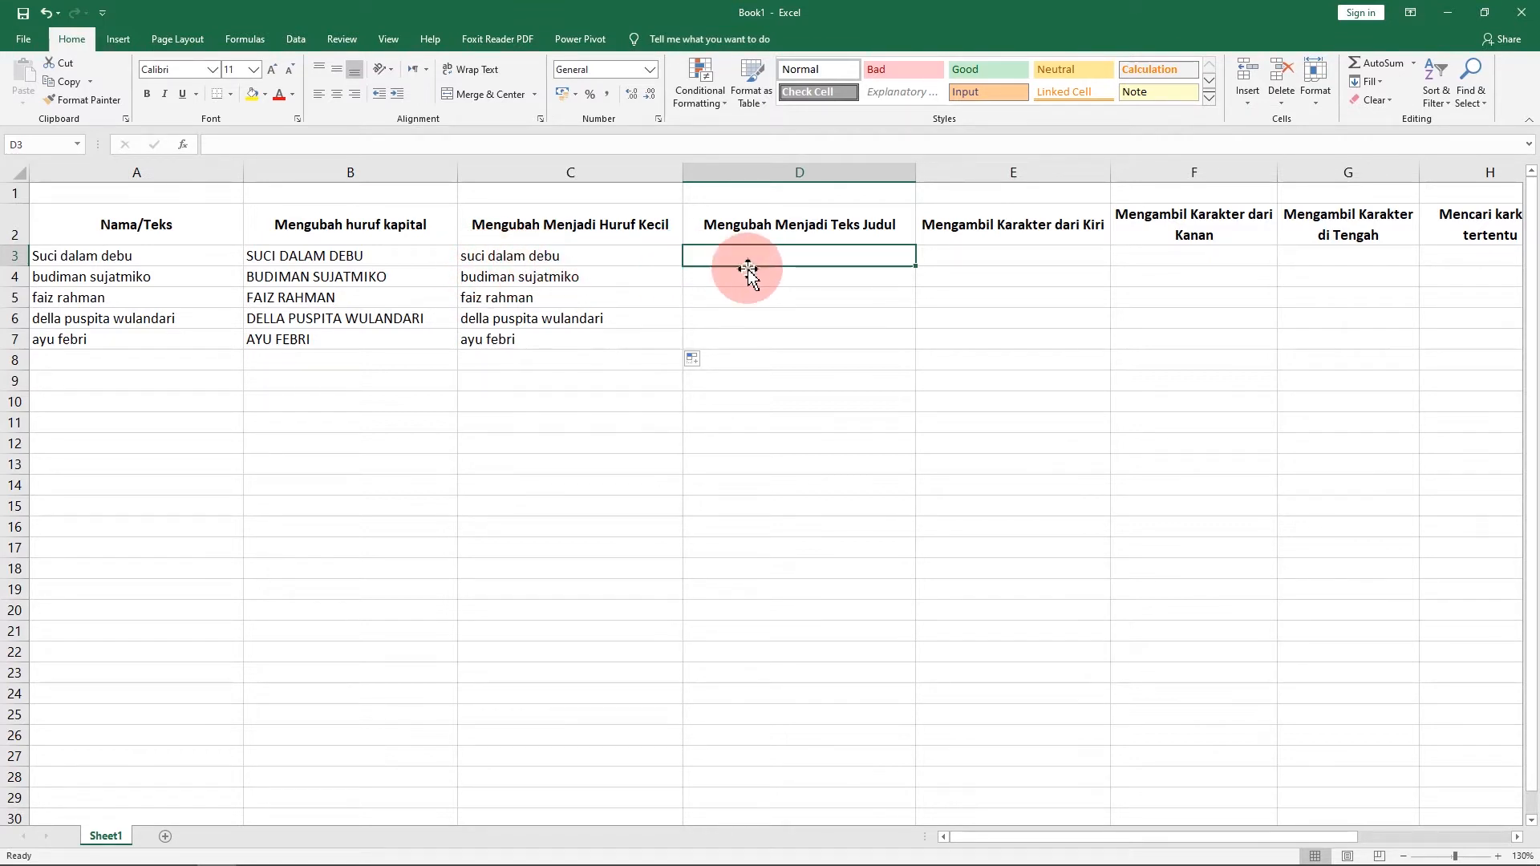
text(=)
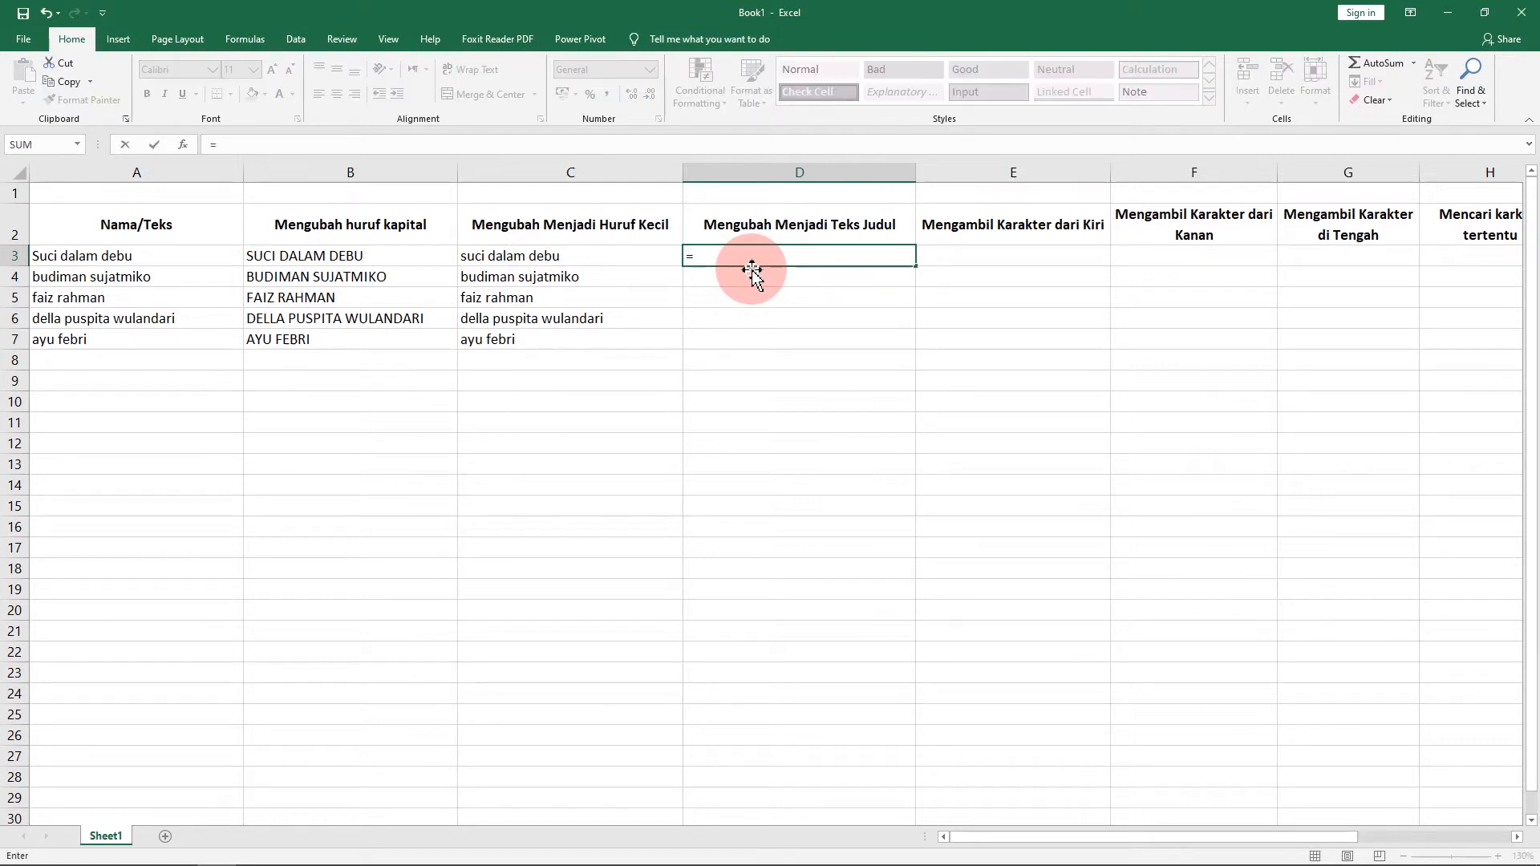
text(pr)
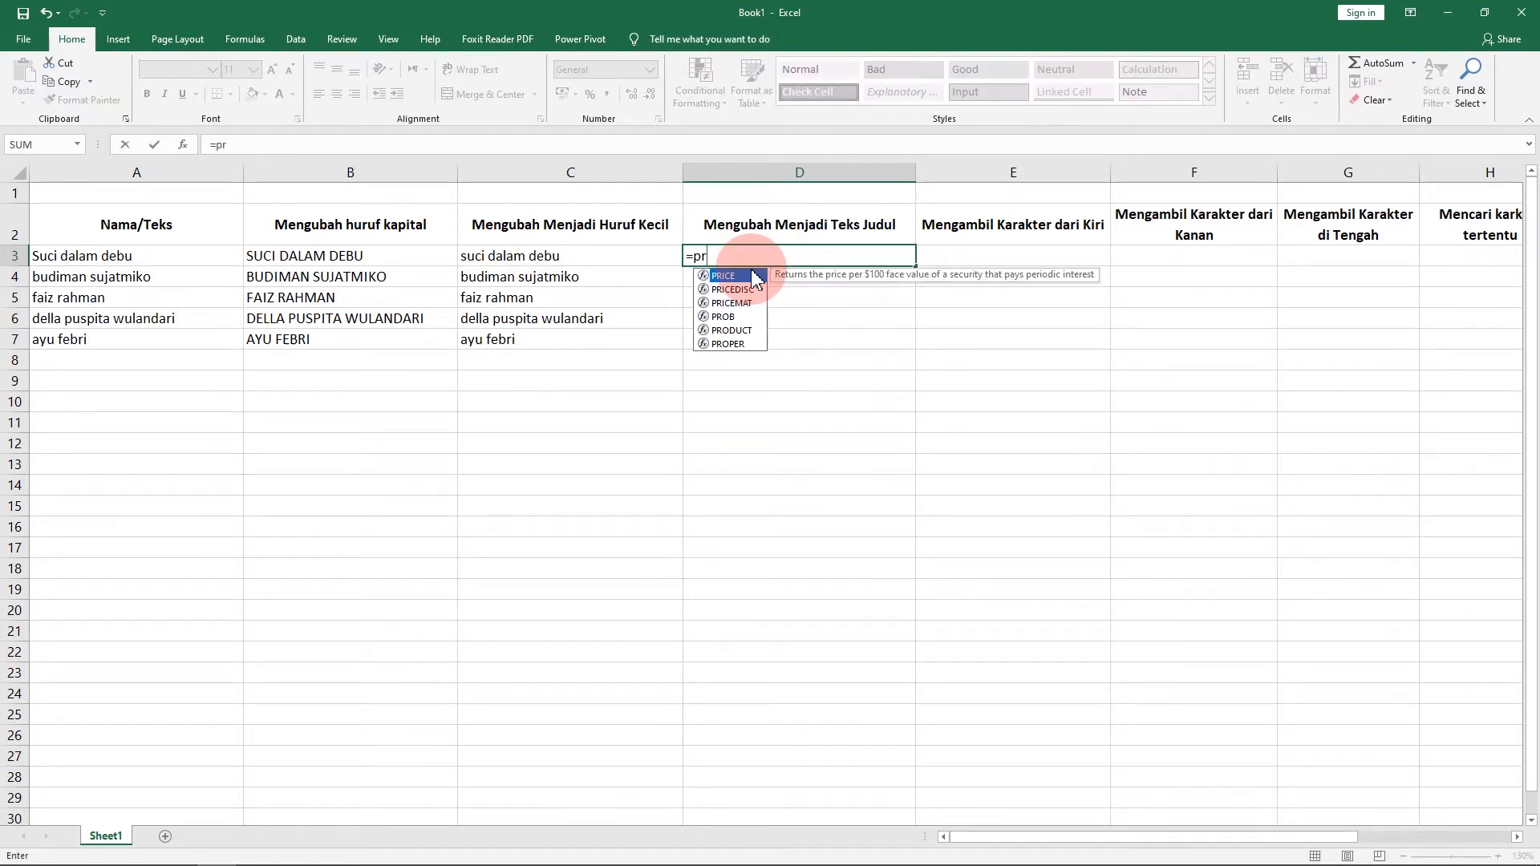
text(oper()
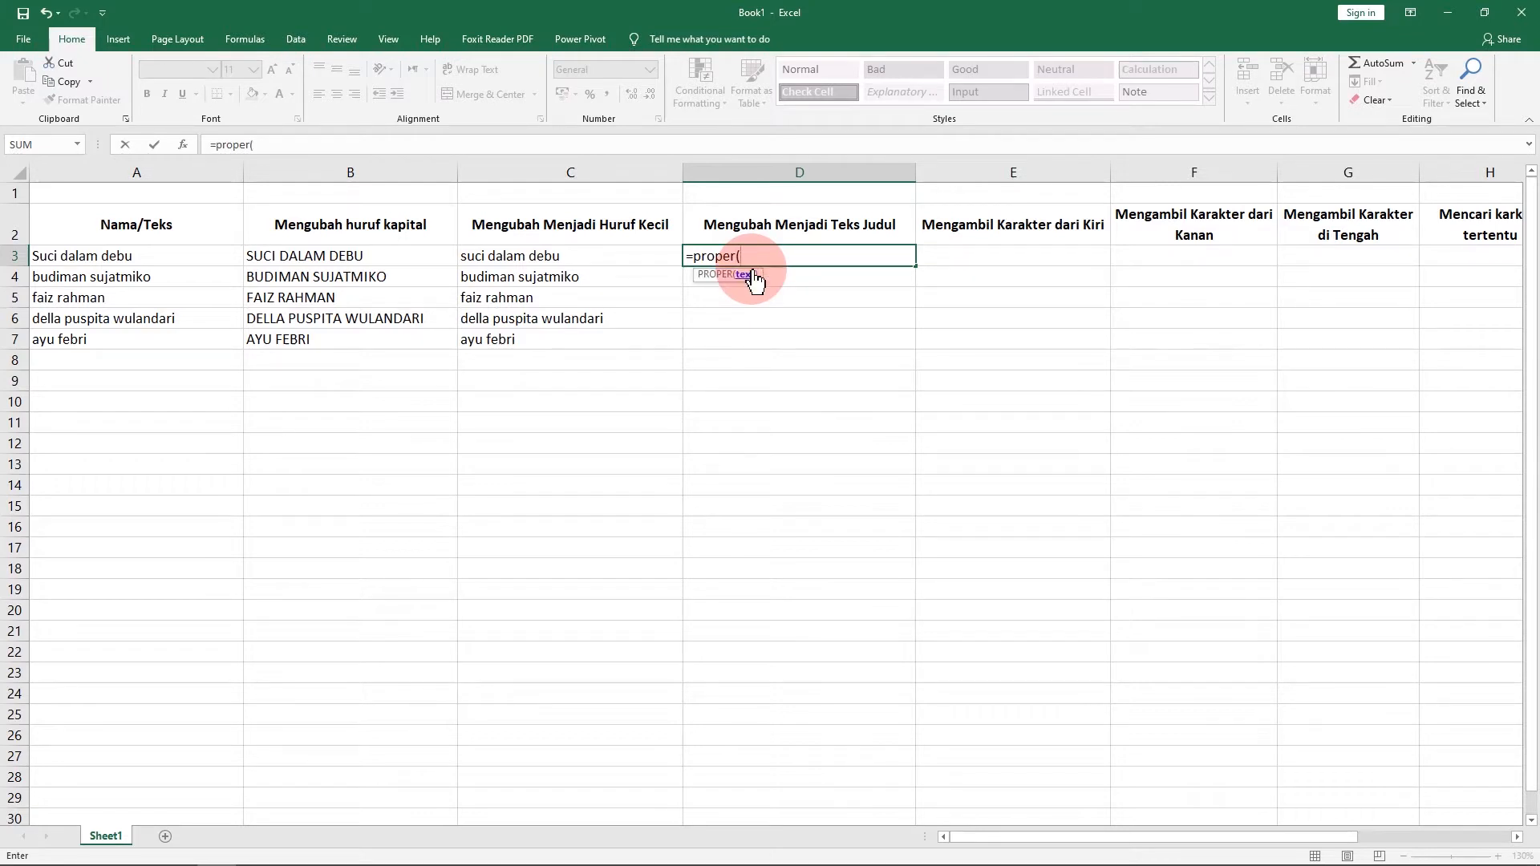
click(326, 257)
click(481, 255)
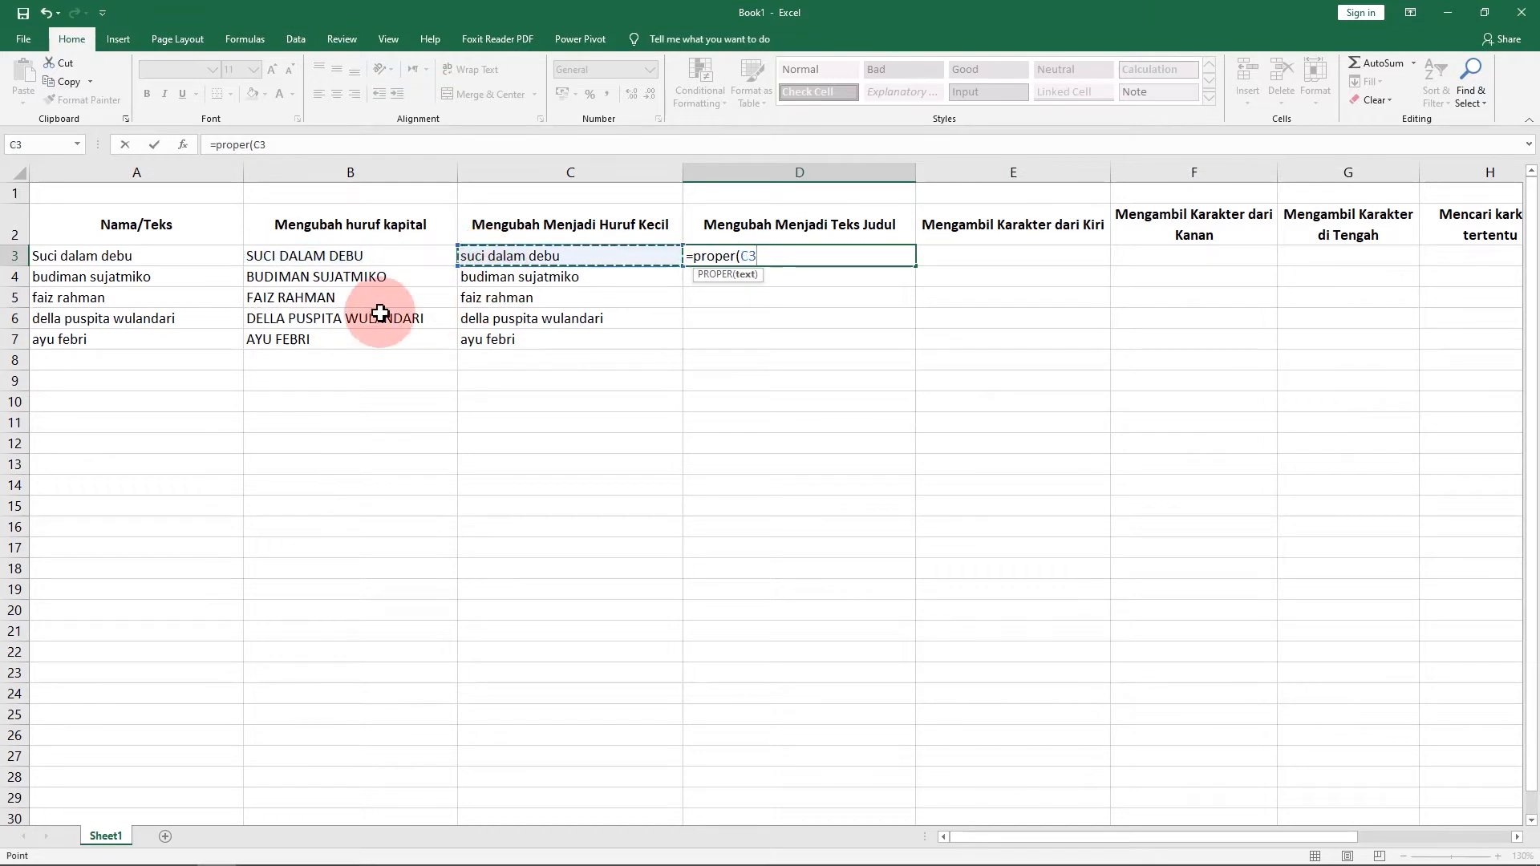
click(133, 265)
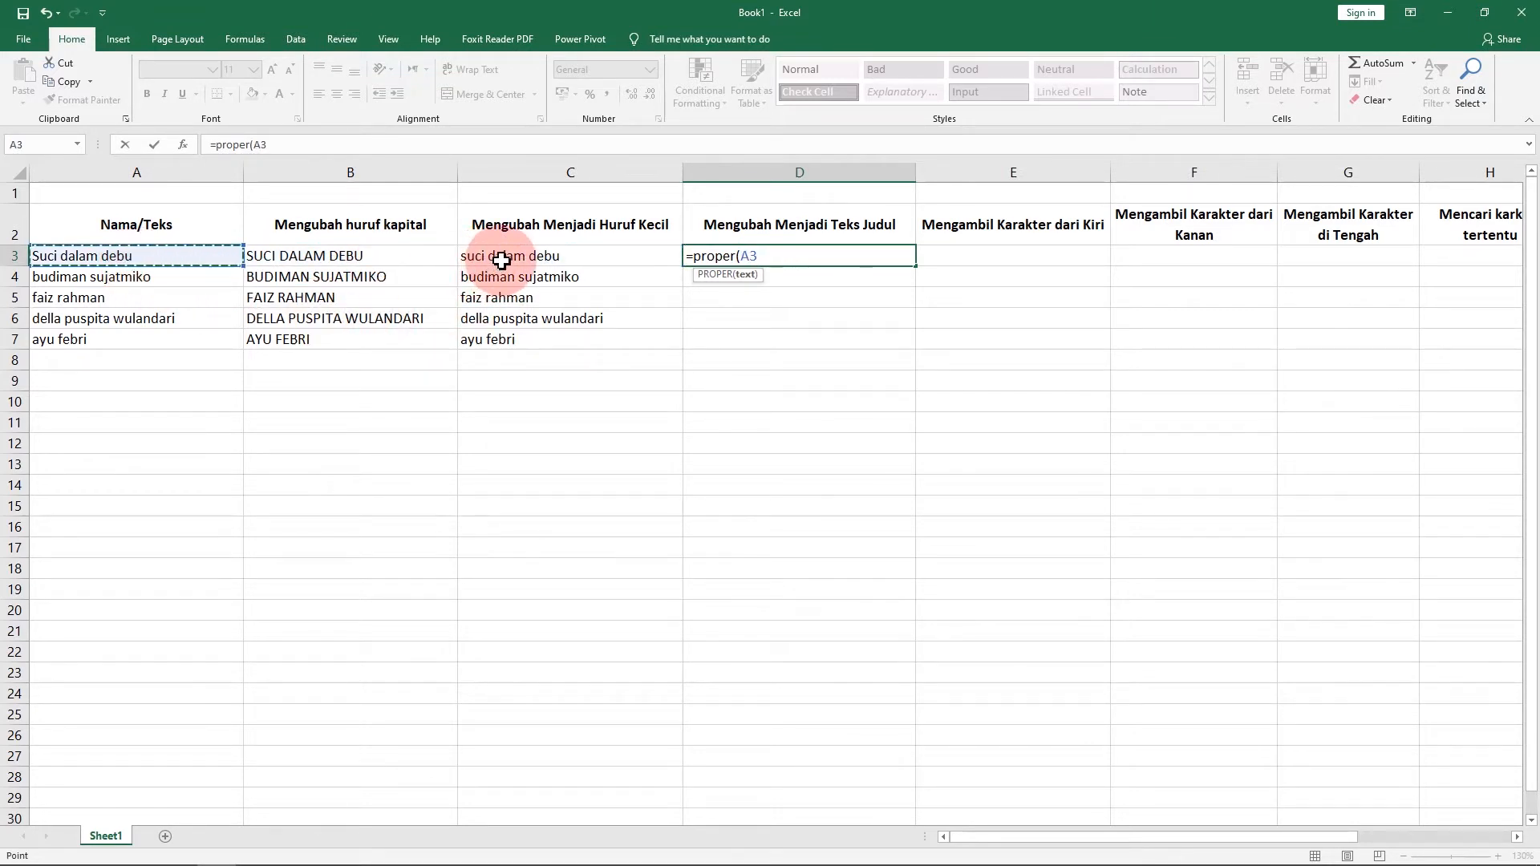
click(536, 259)
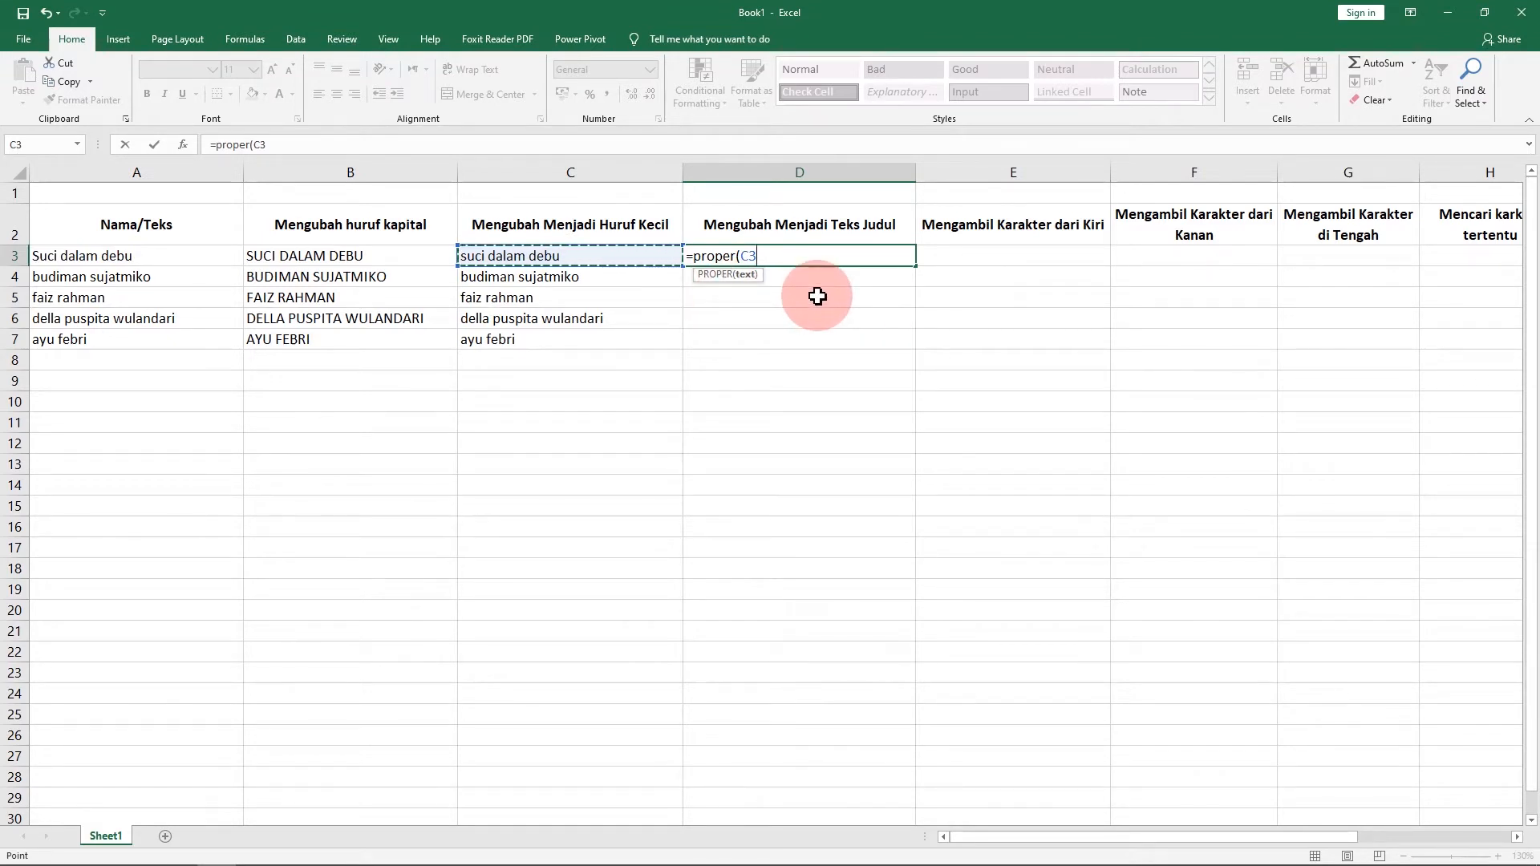
text())
key(Return)
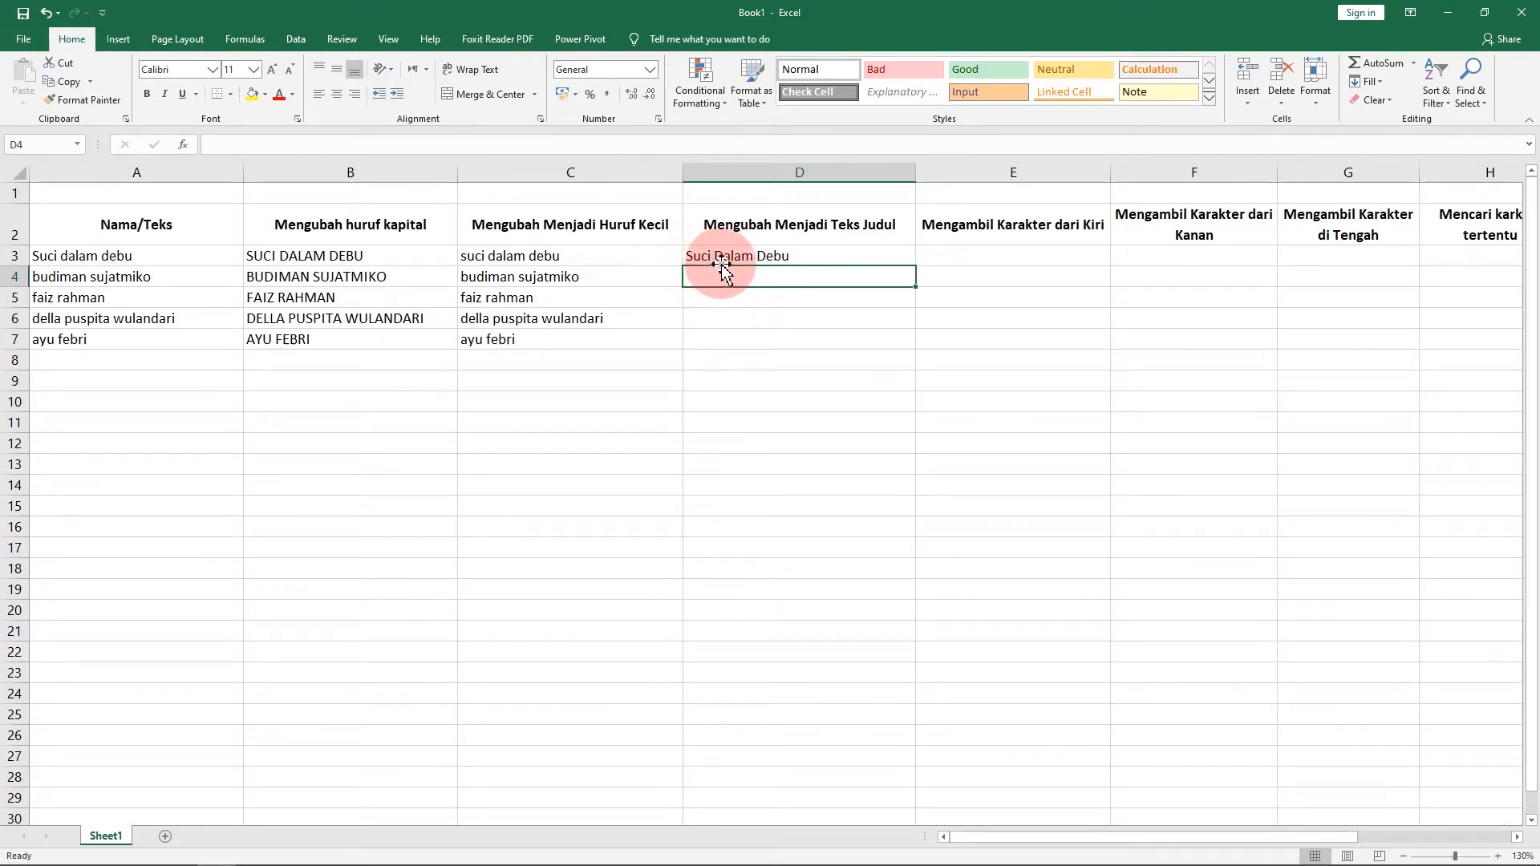
click(784, 257)
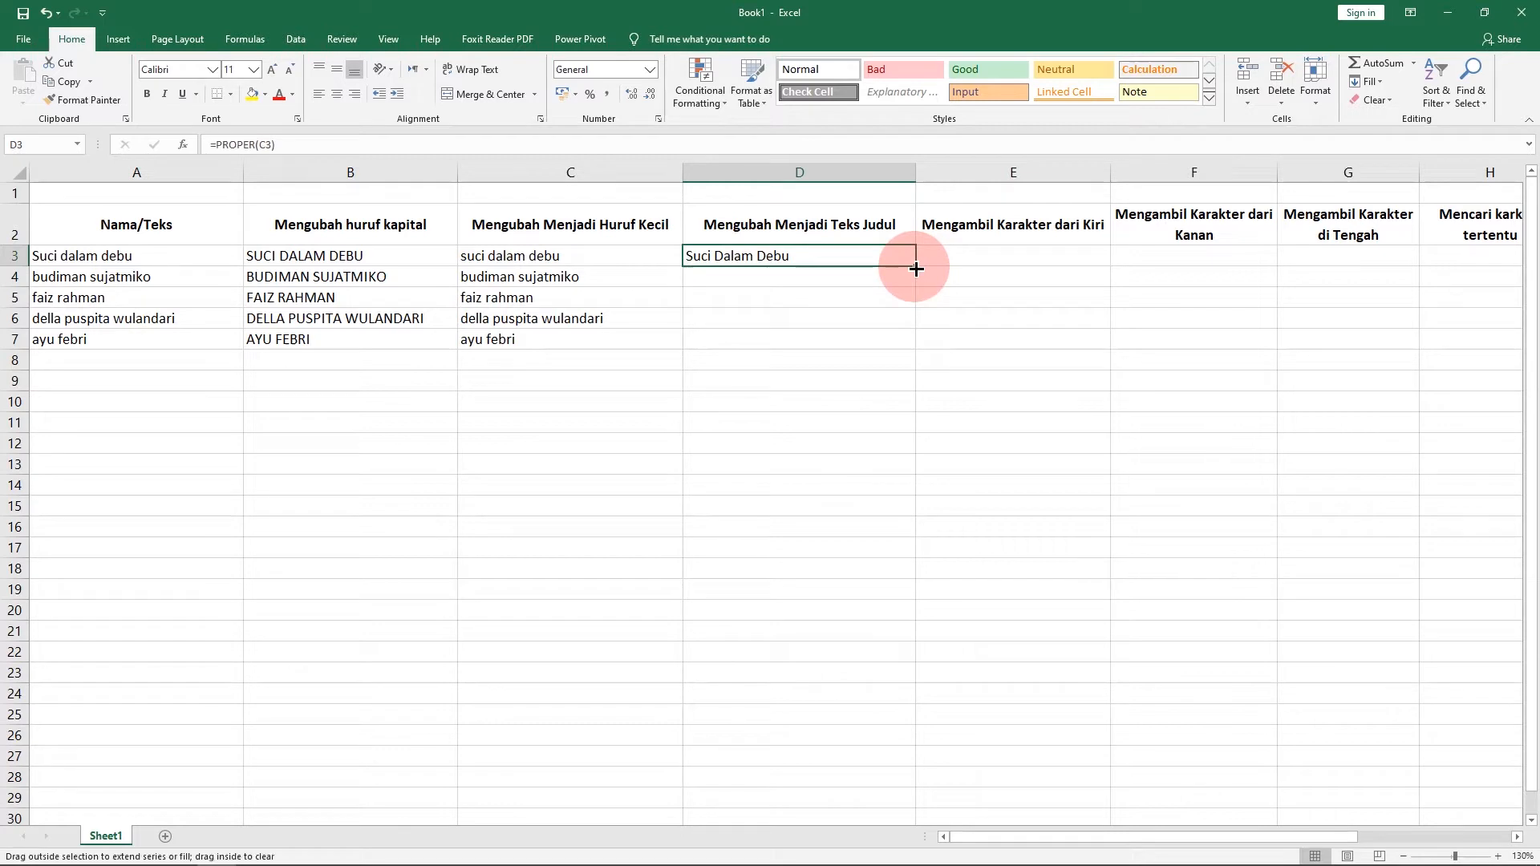
double_click(915, 269)
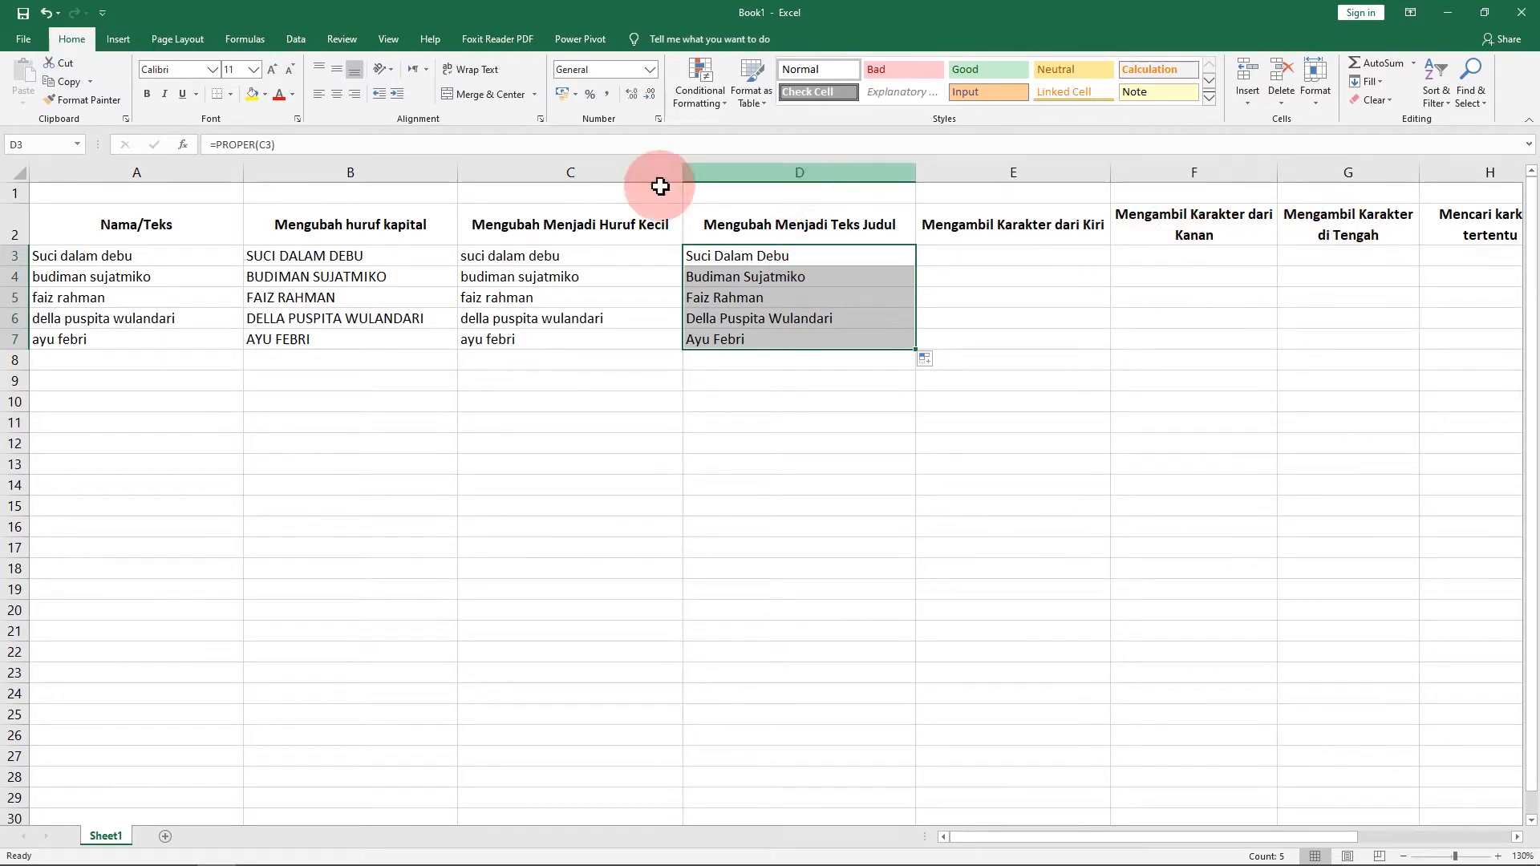
Hide columns B through D, which hold the uppercase, lowercase and title-case results
drag(372, 163, 756, 176)
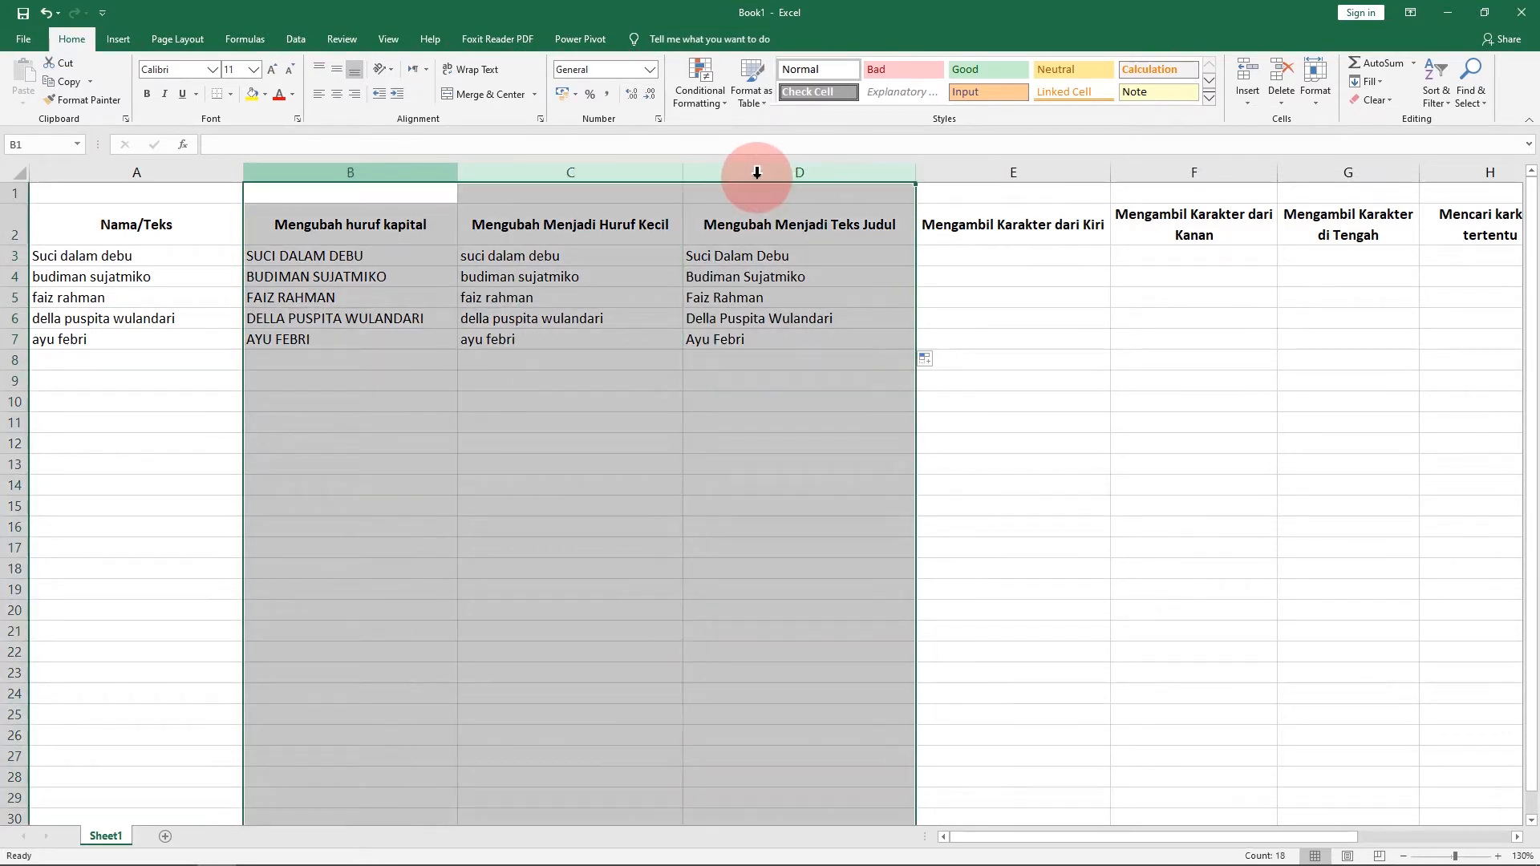
right_click(551, 173)
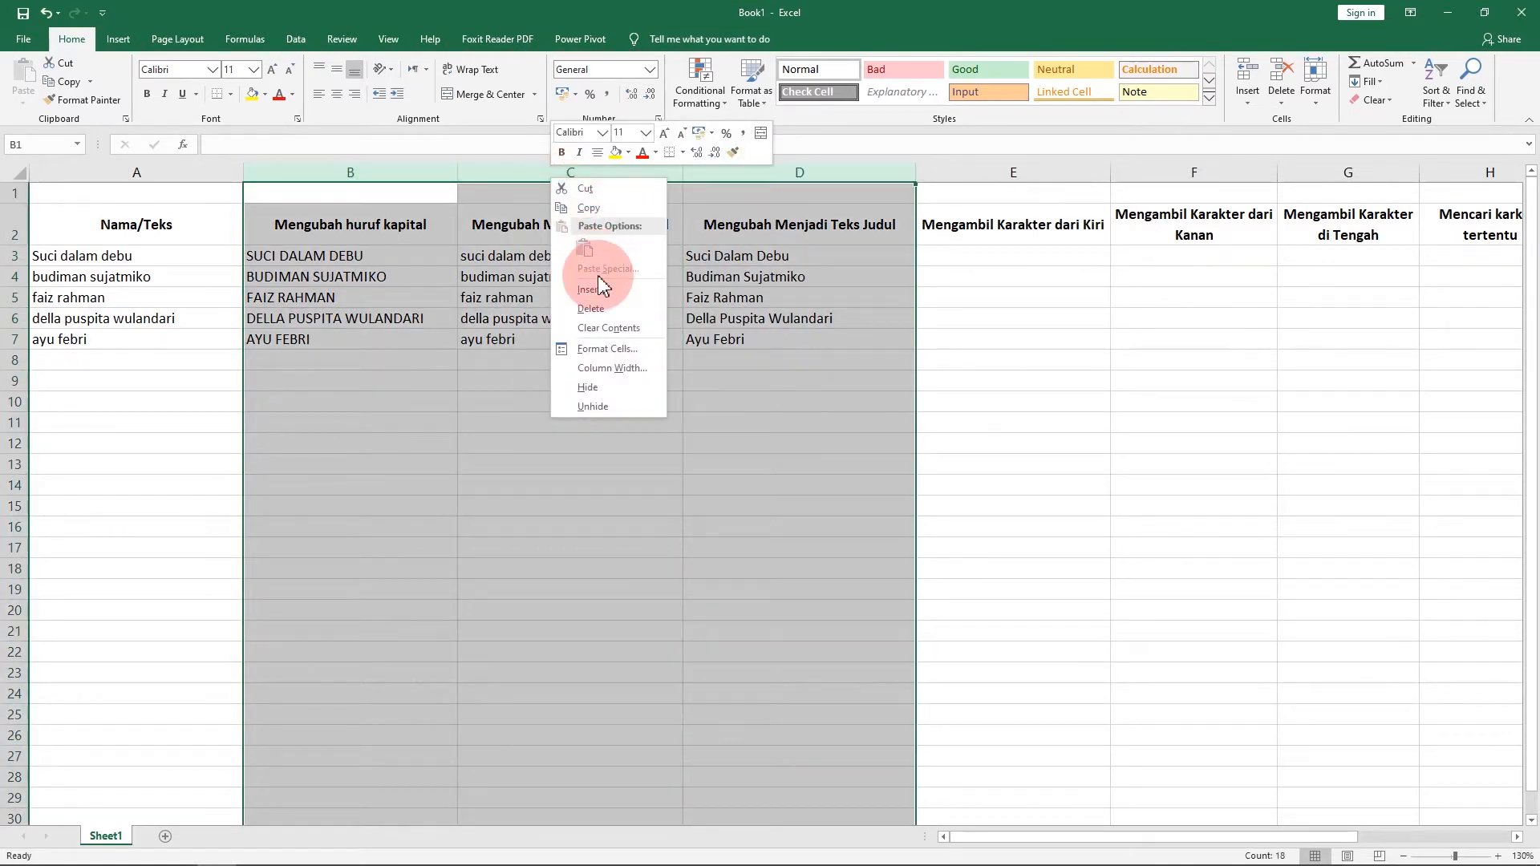
click(598, 393)
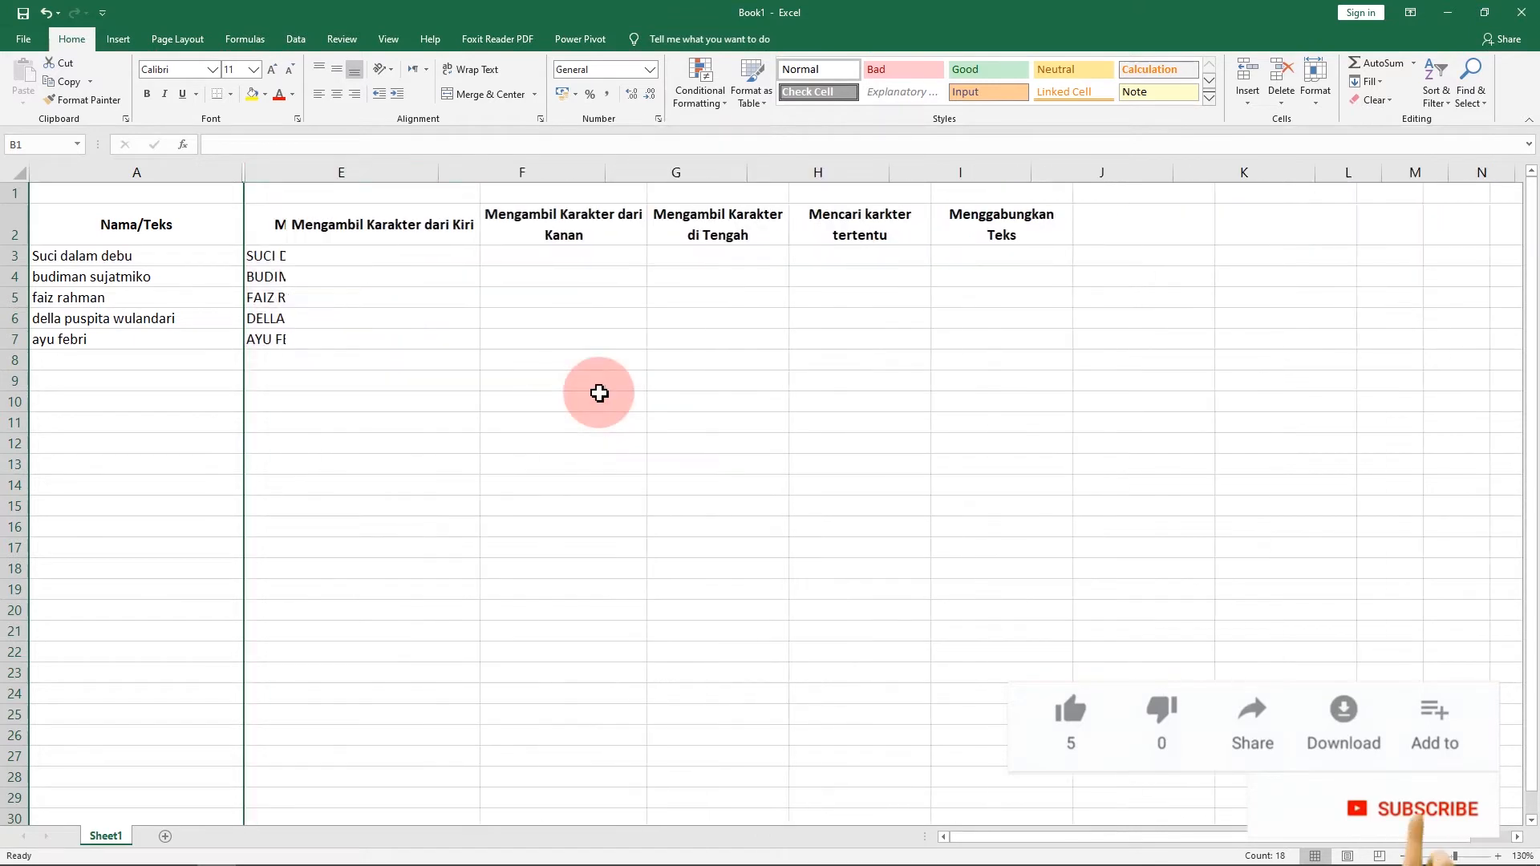
click(609, 357)
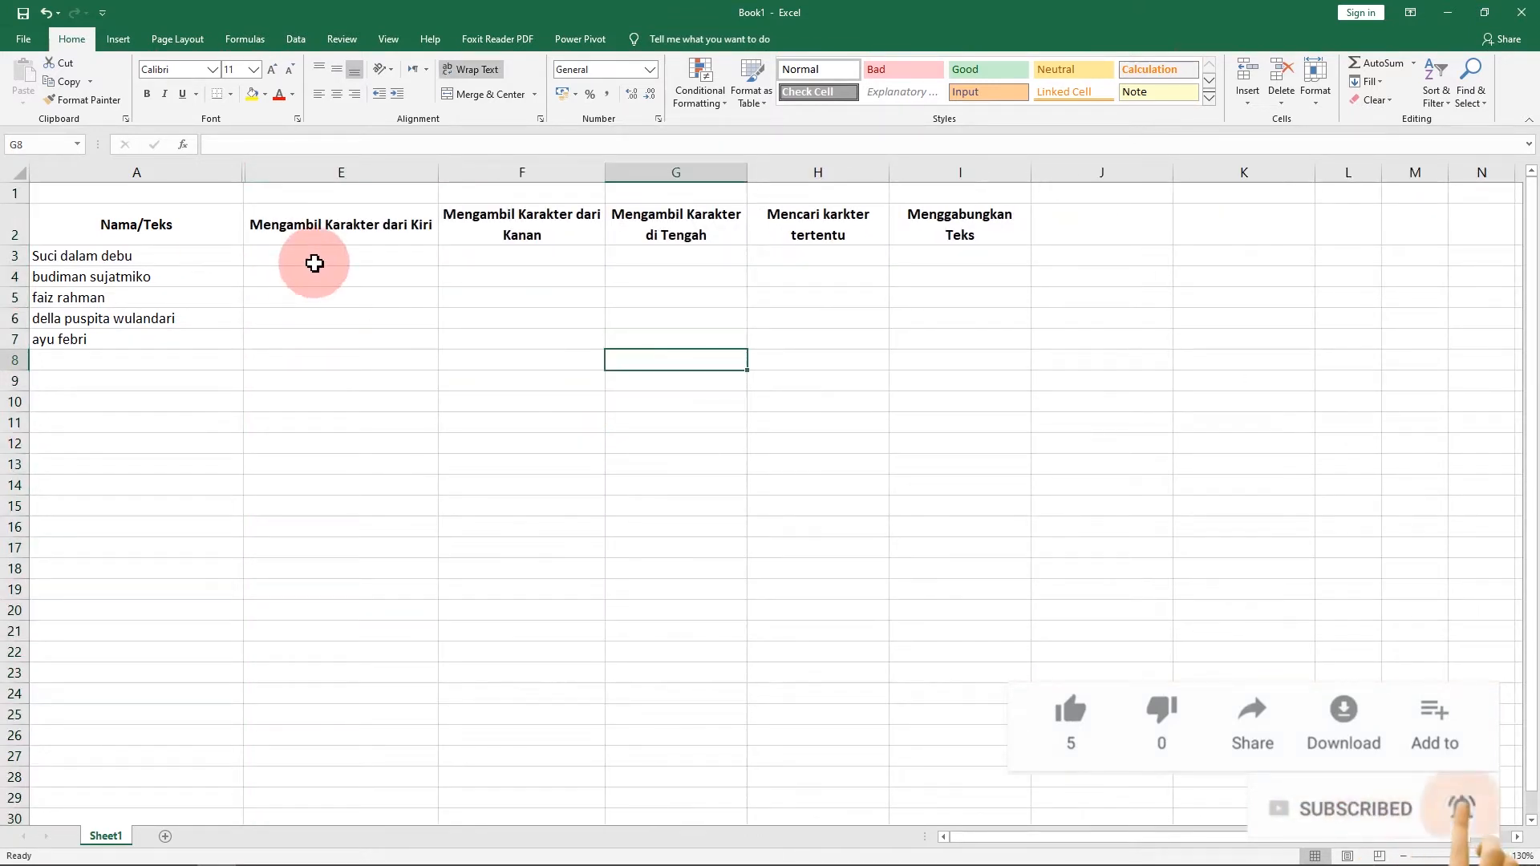
Enter =LEFT(A3;4) in cell E3 to extract the first four characters of the text in A3
click(341, 263)
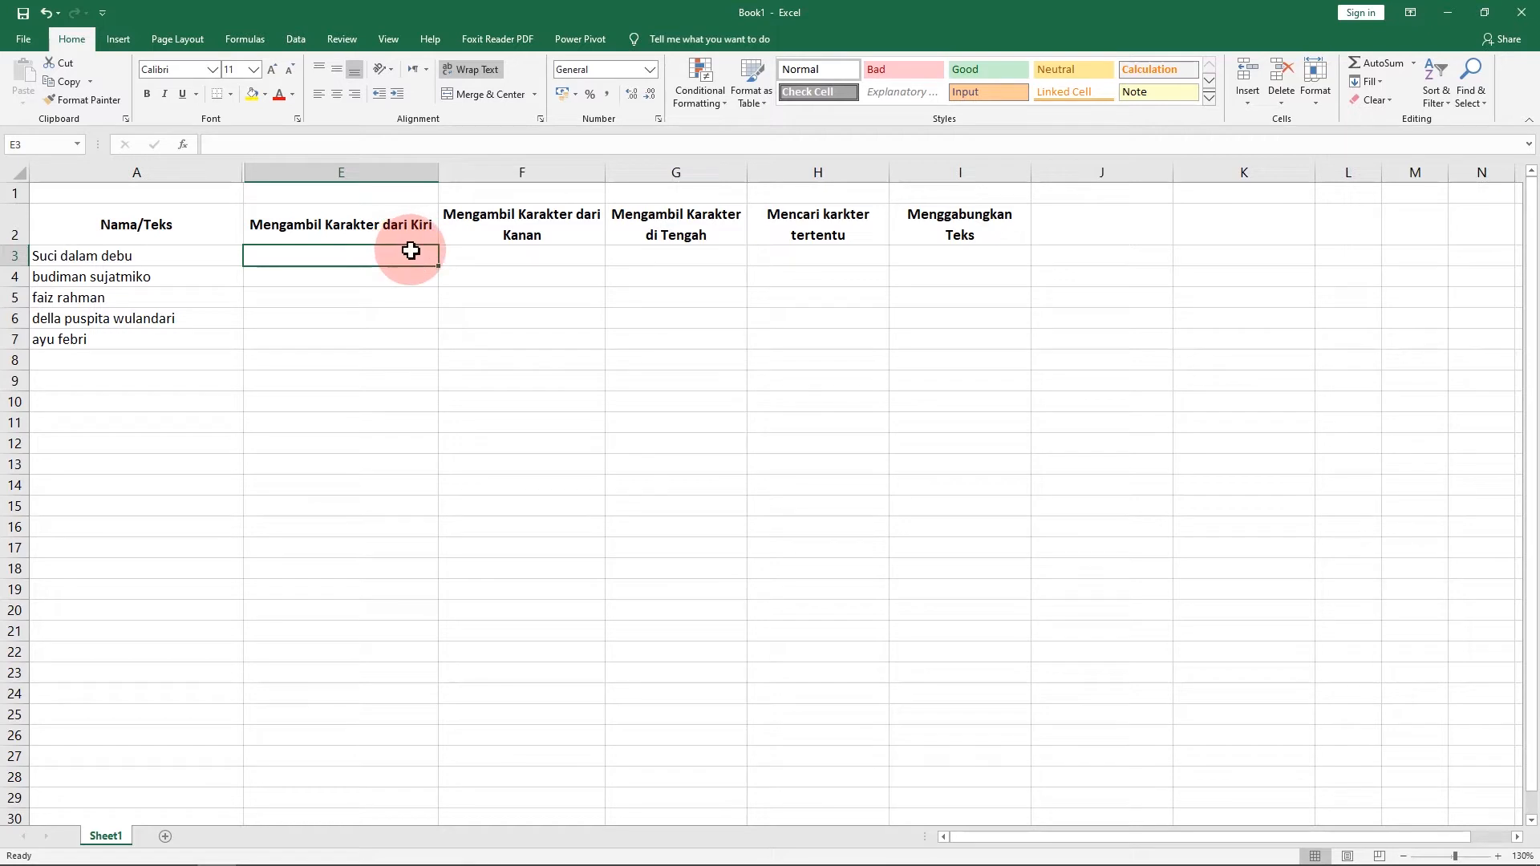
text(=)
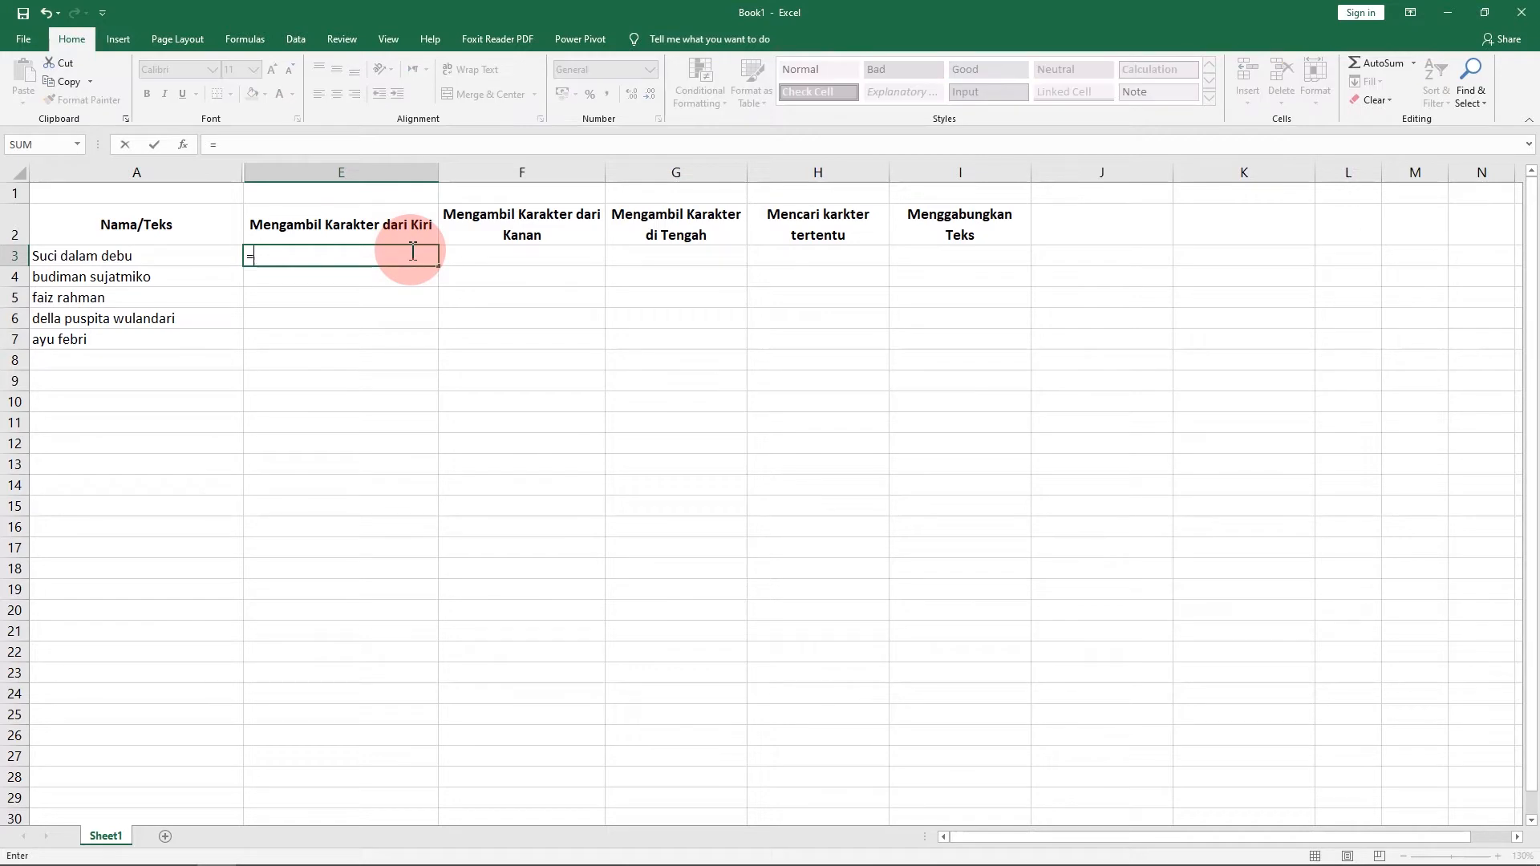
text(le)
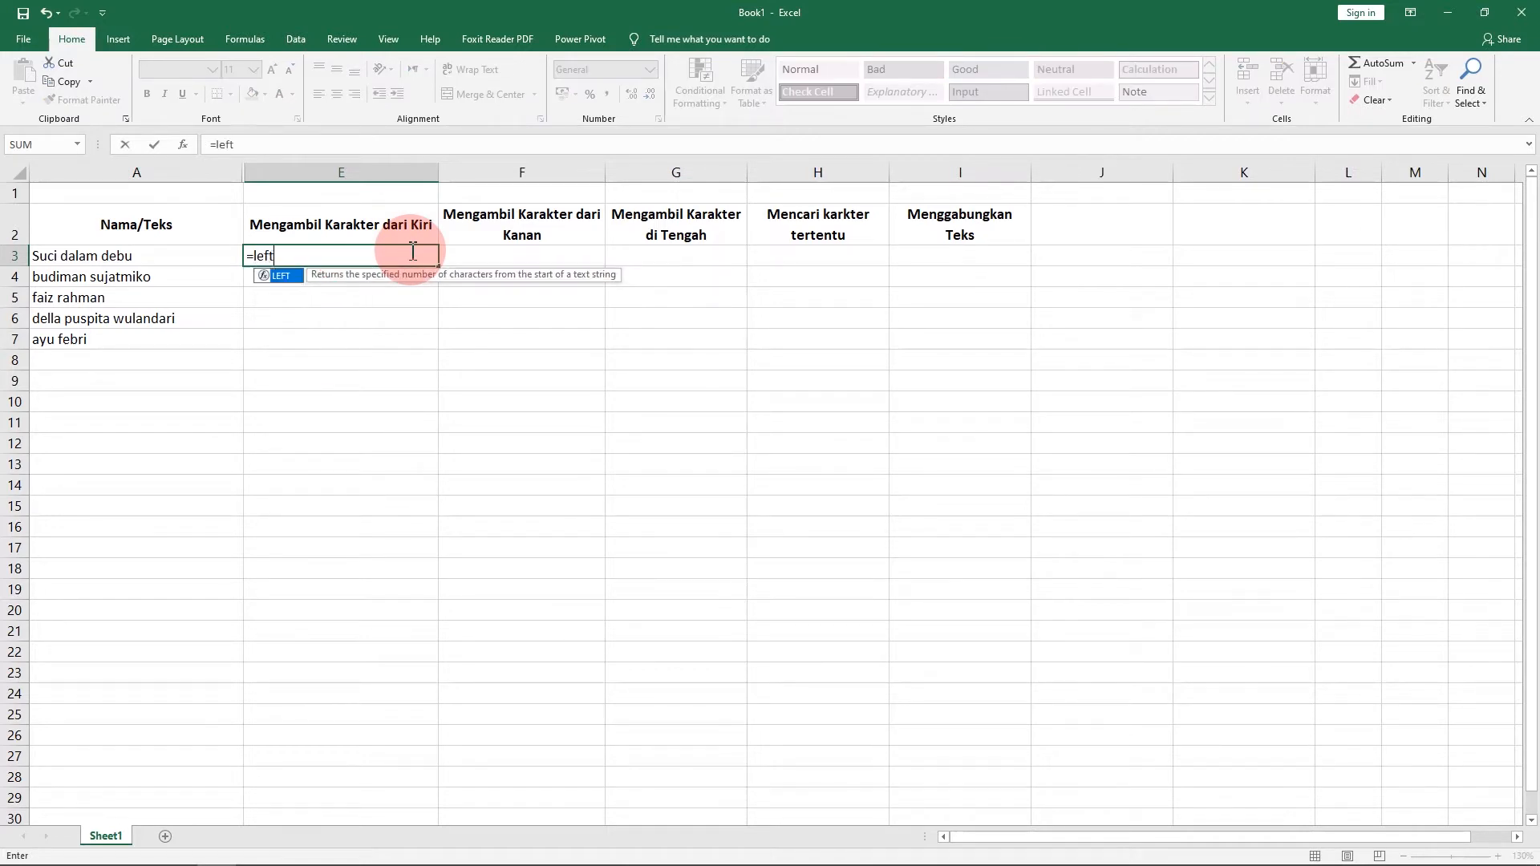
text(ft()
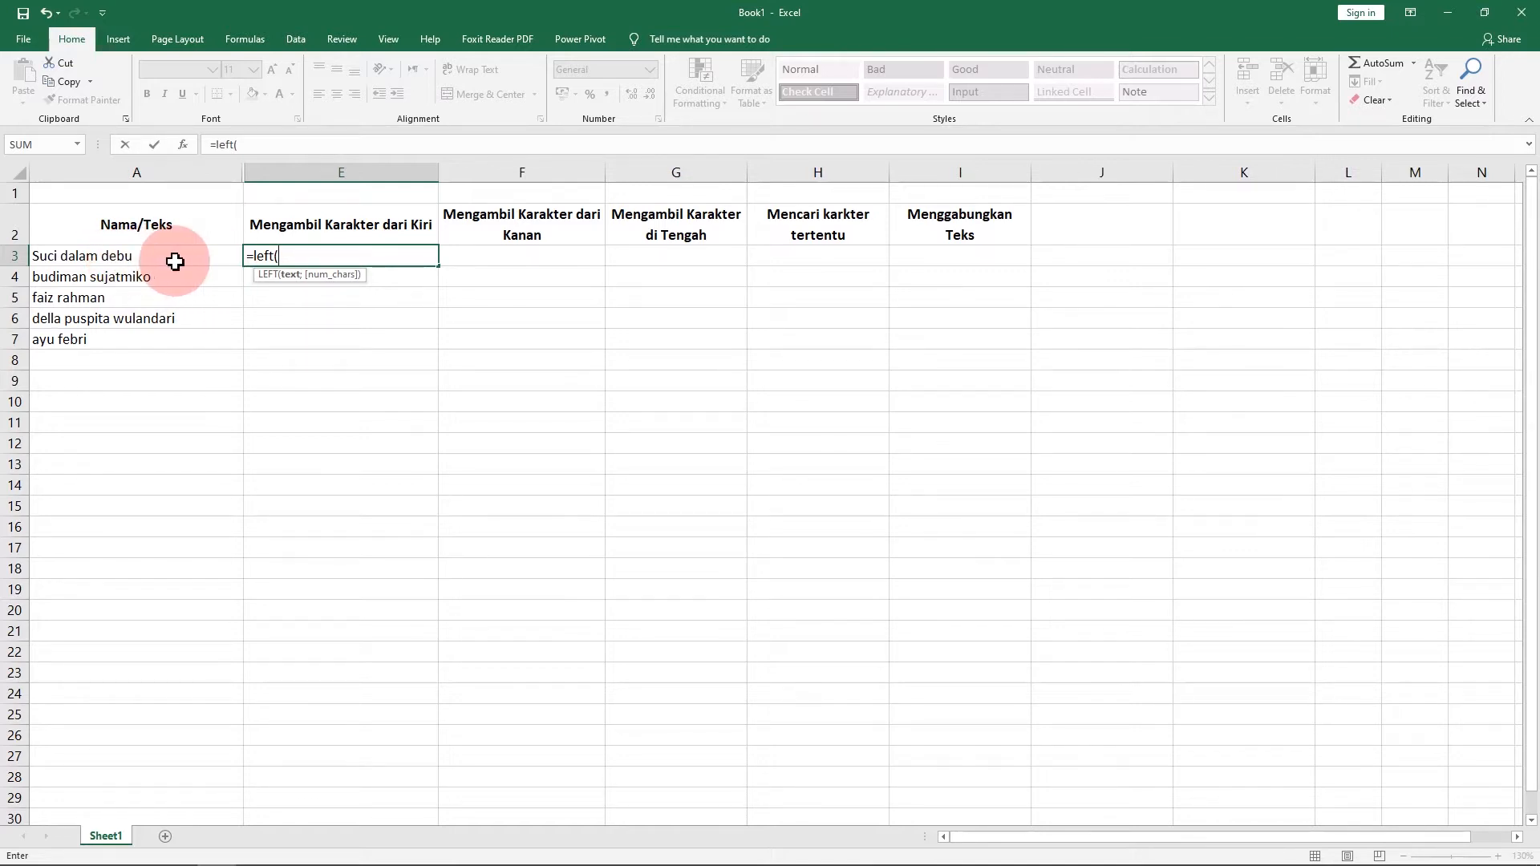
click(90, 257)
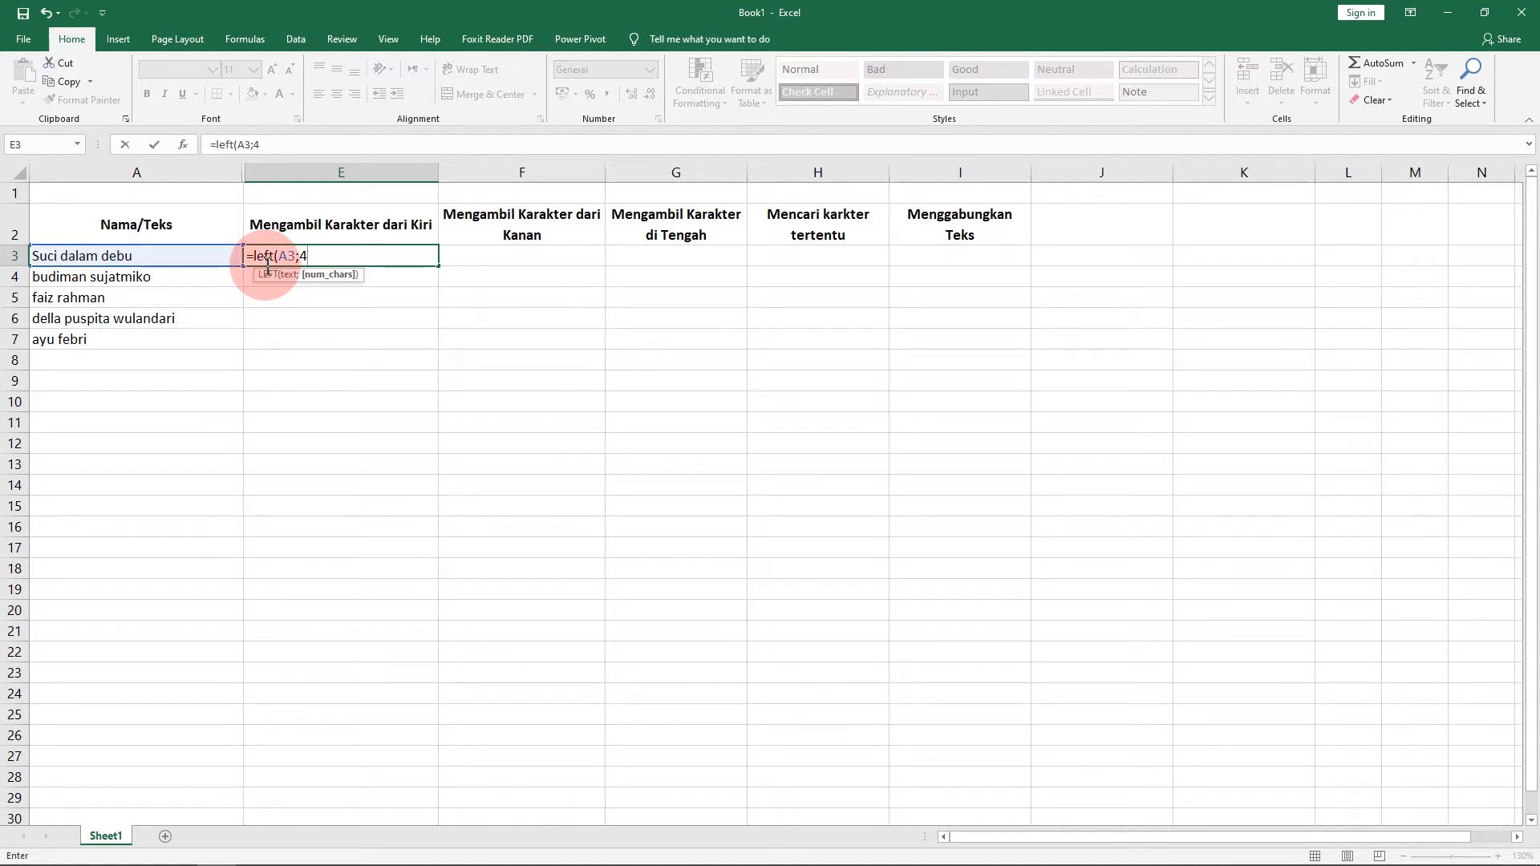
text())
key(Return)
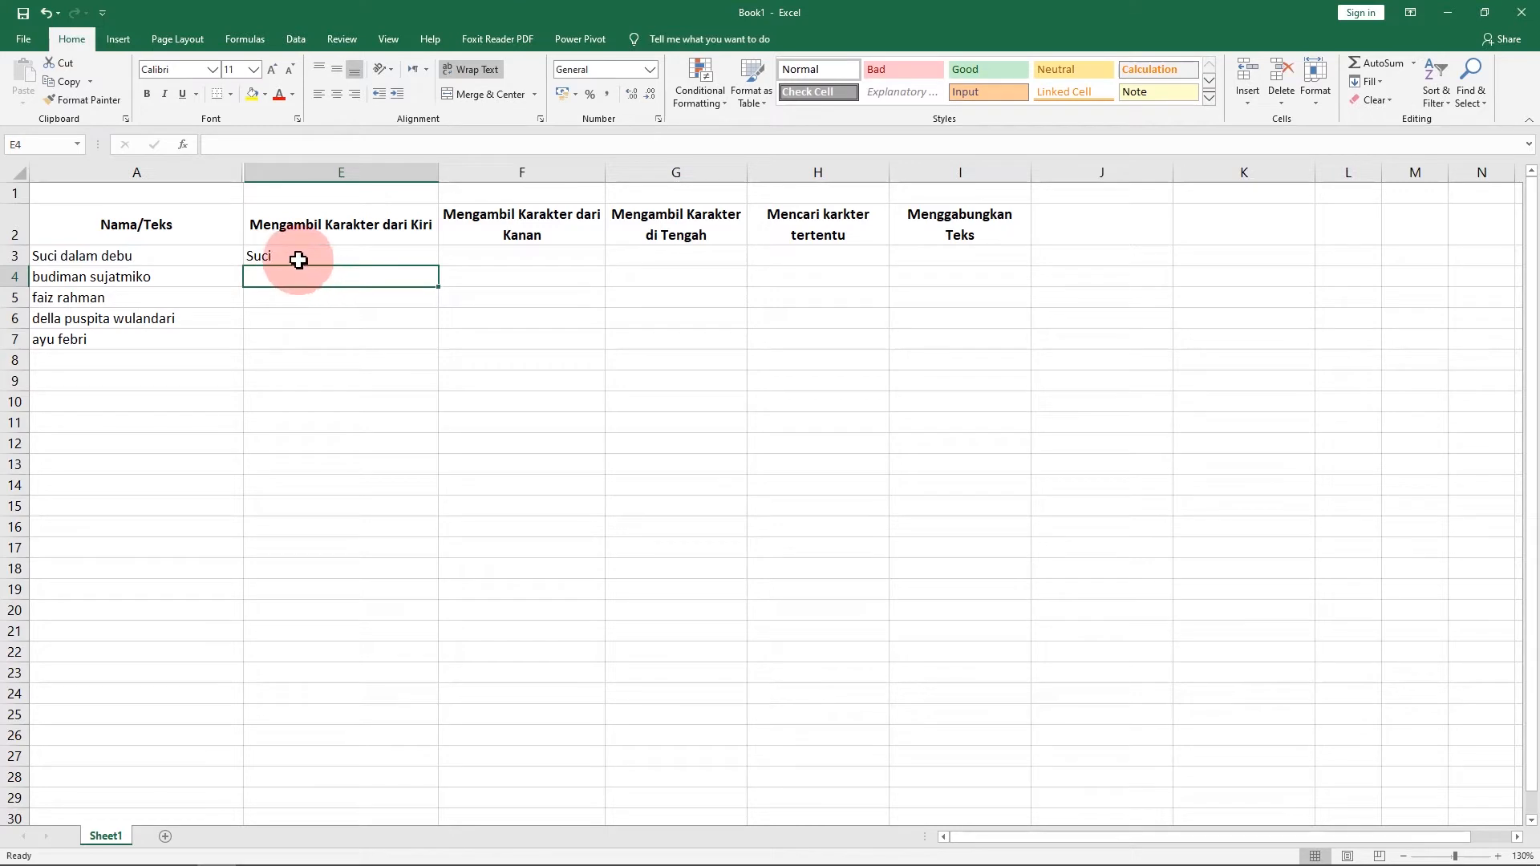
Fill the LEFT formula from cell E3 down to E7 and check the formula in E3
click(344, 258)
drag(437, 268, 410, 353)
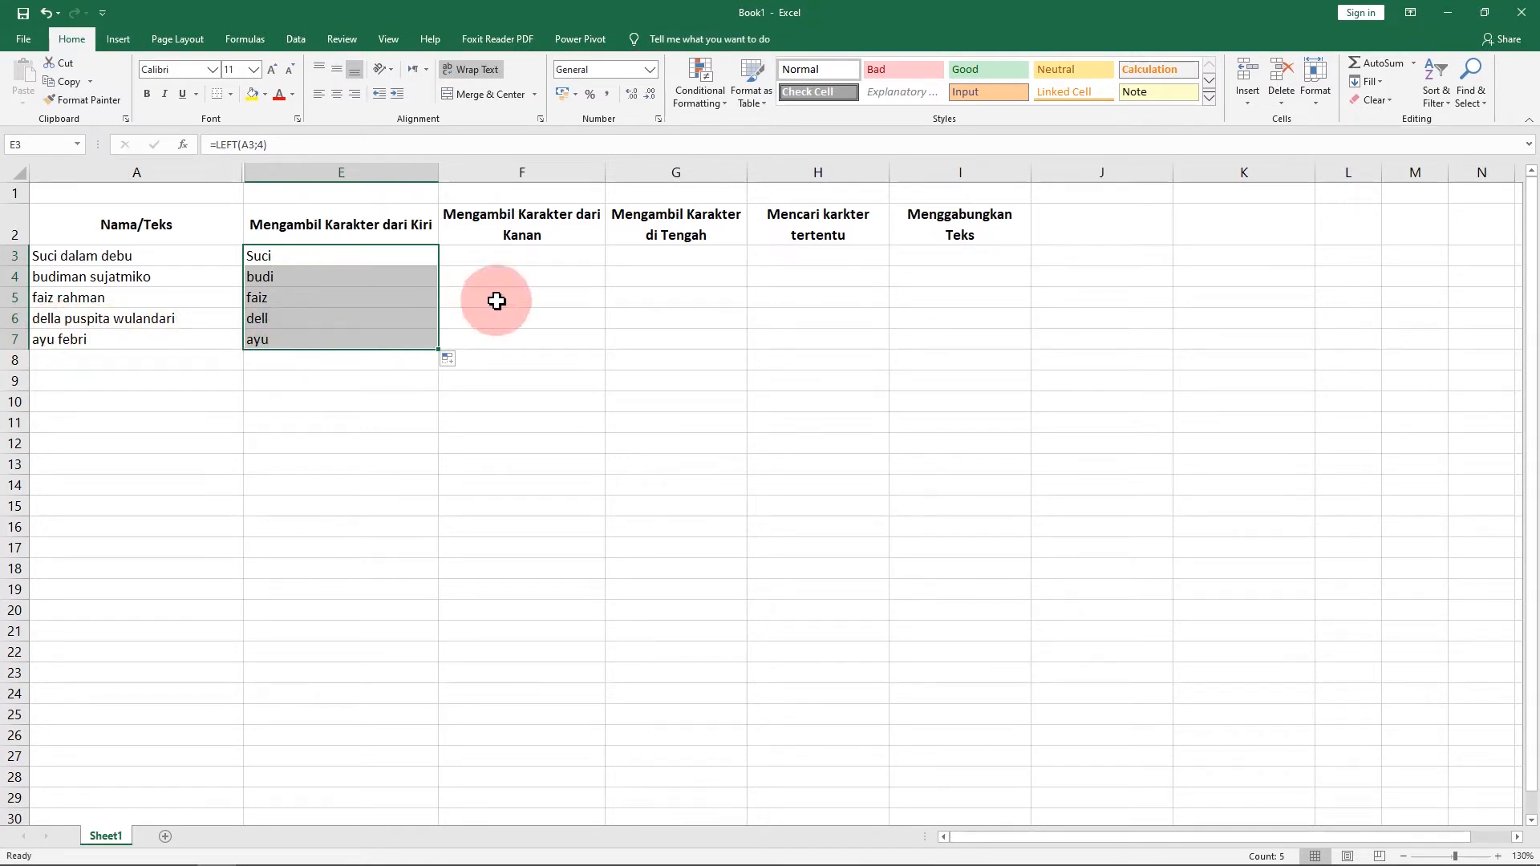
click(258, 252)
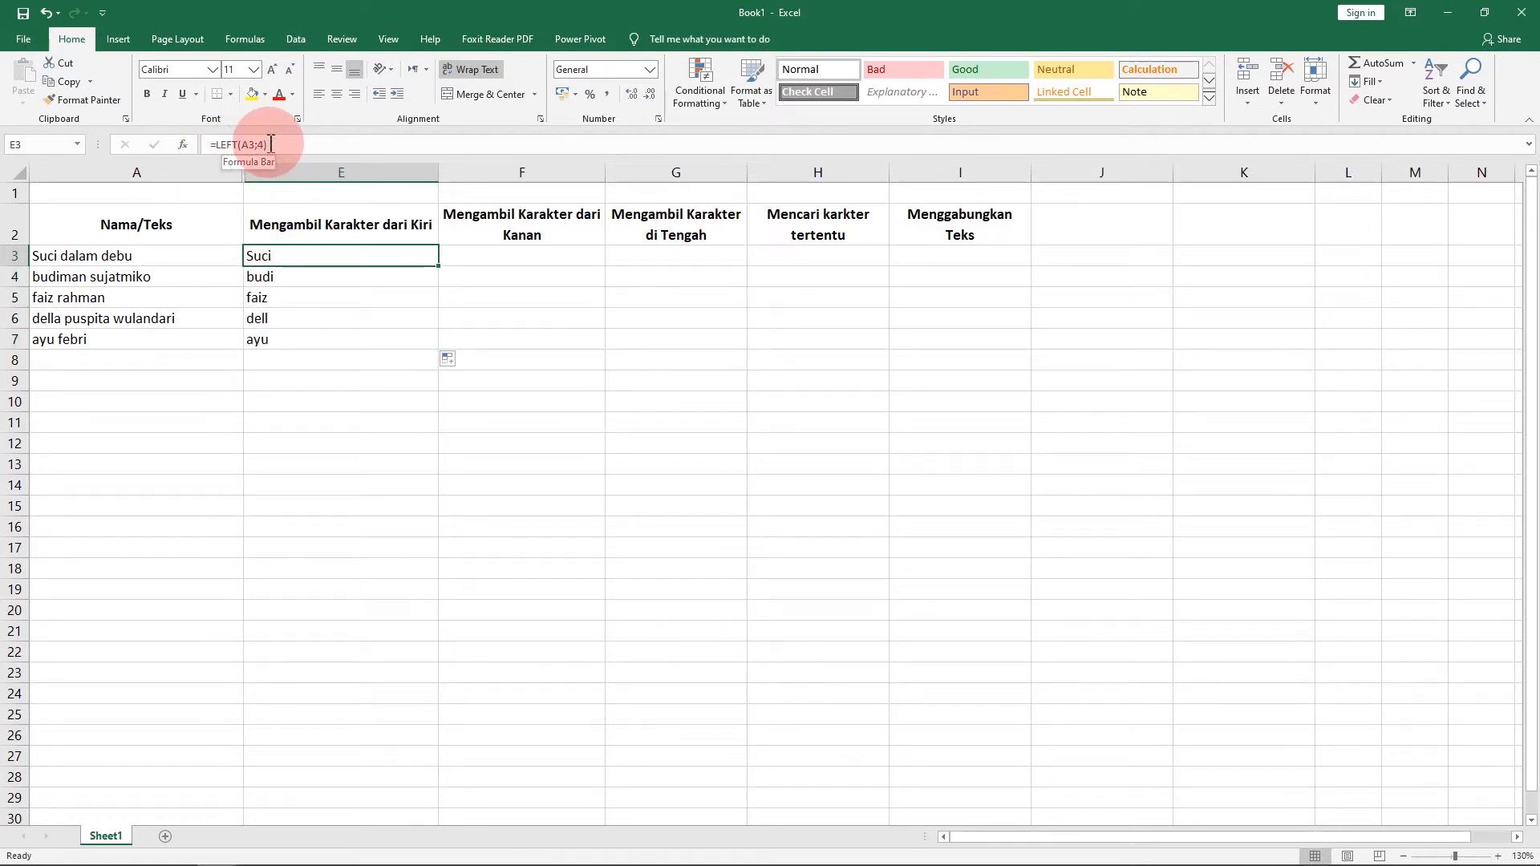
Enter =RIGHT(A3;4) in cell F3 to extract the last four characters of the text in A3
click(551, 252)
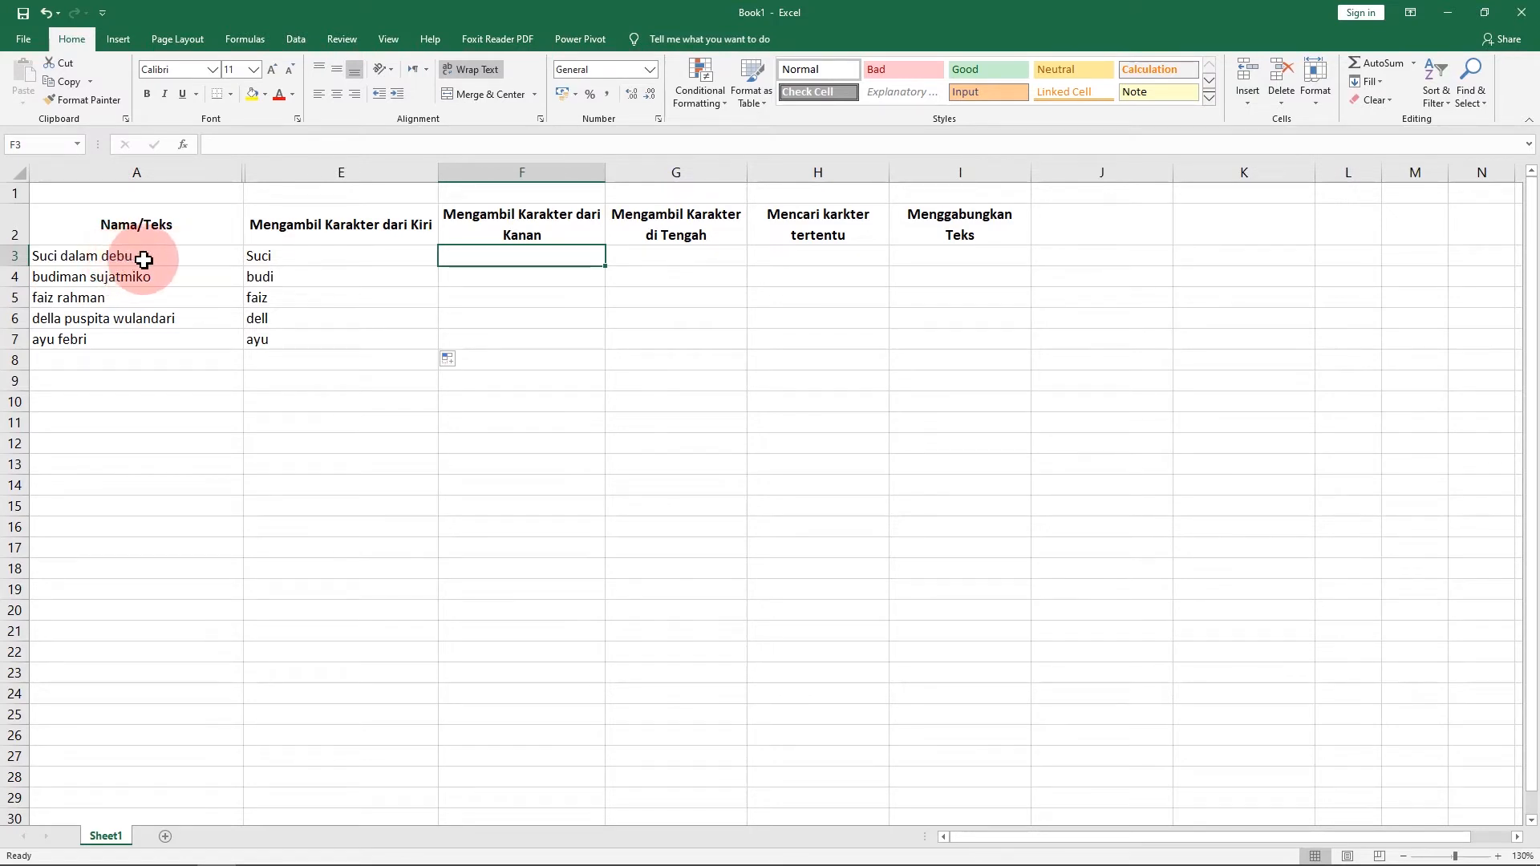
text(=)
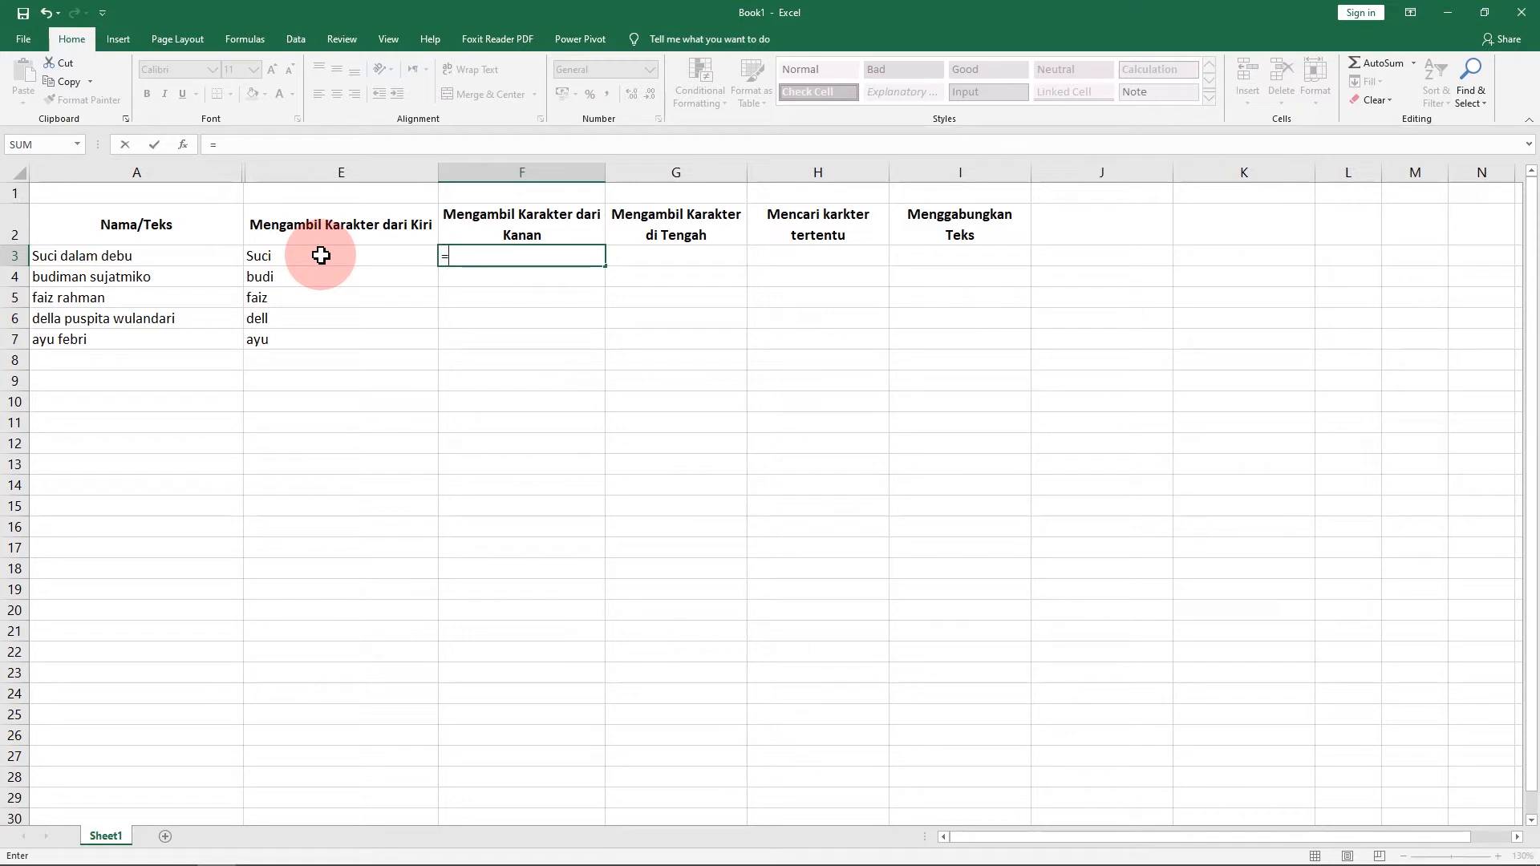
text(right)
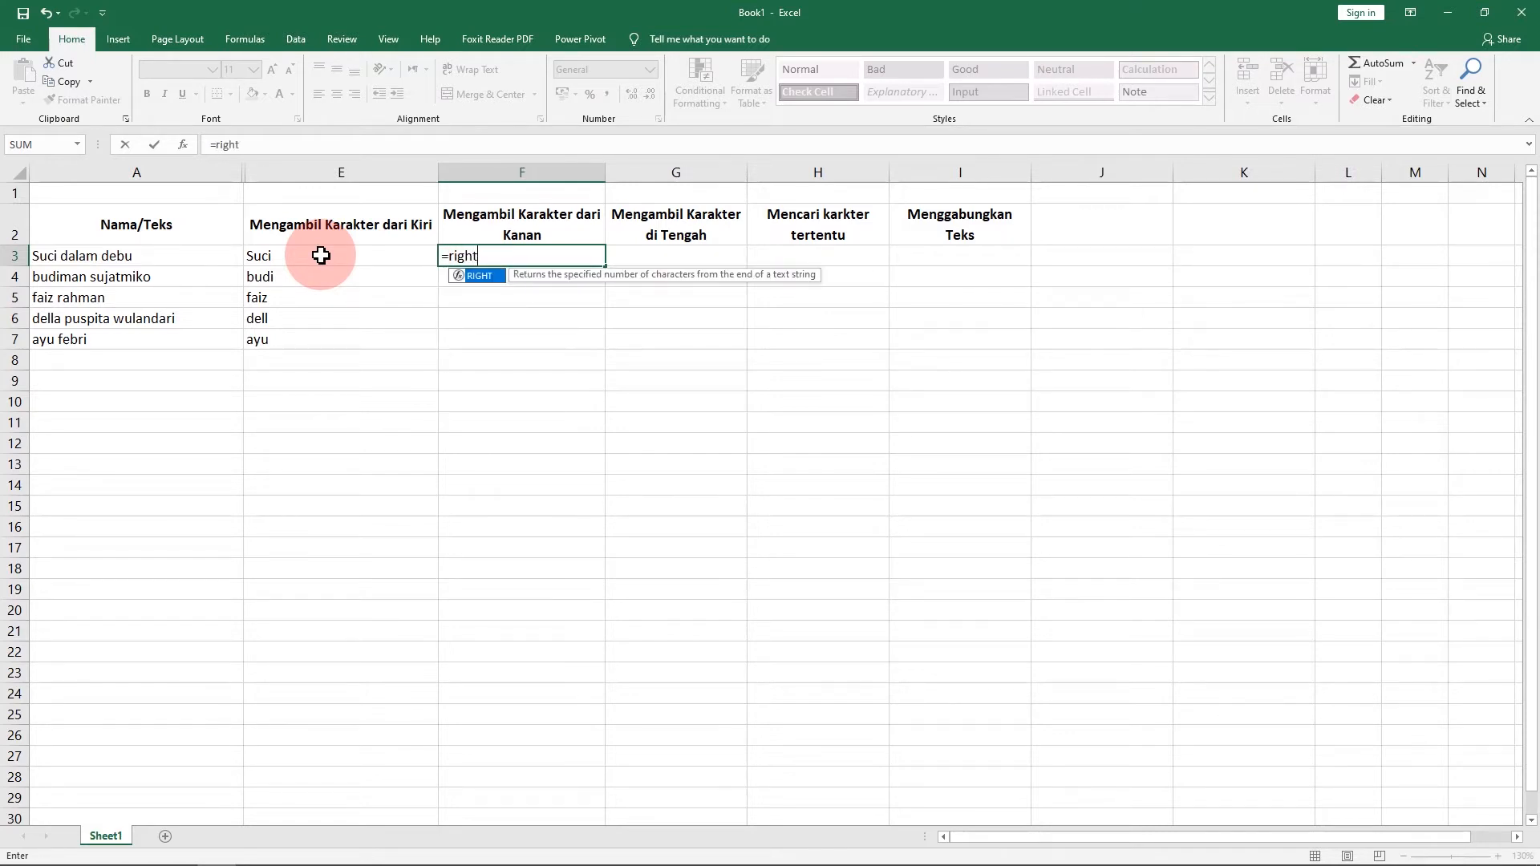
text(()
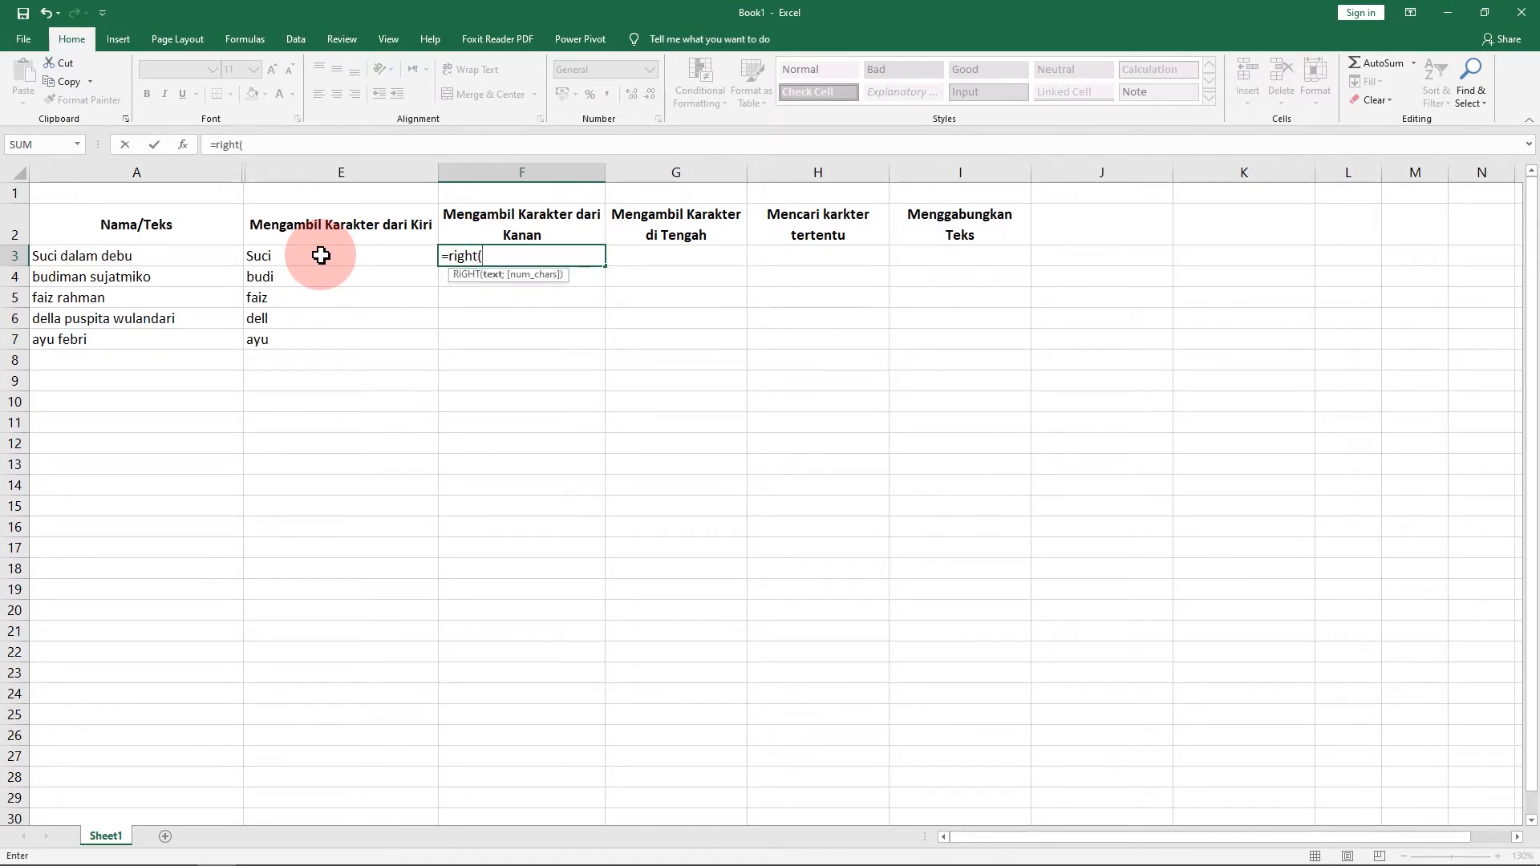
click(116, 255)
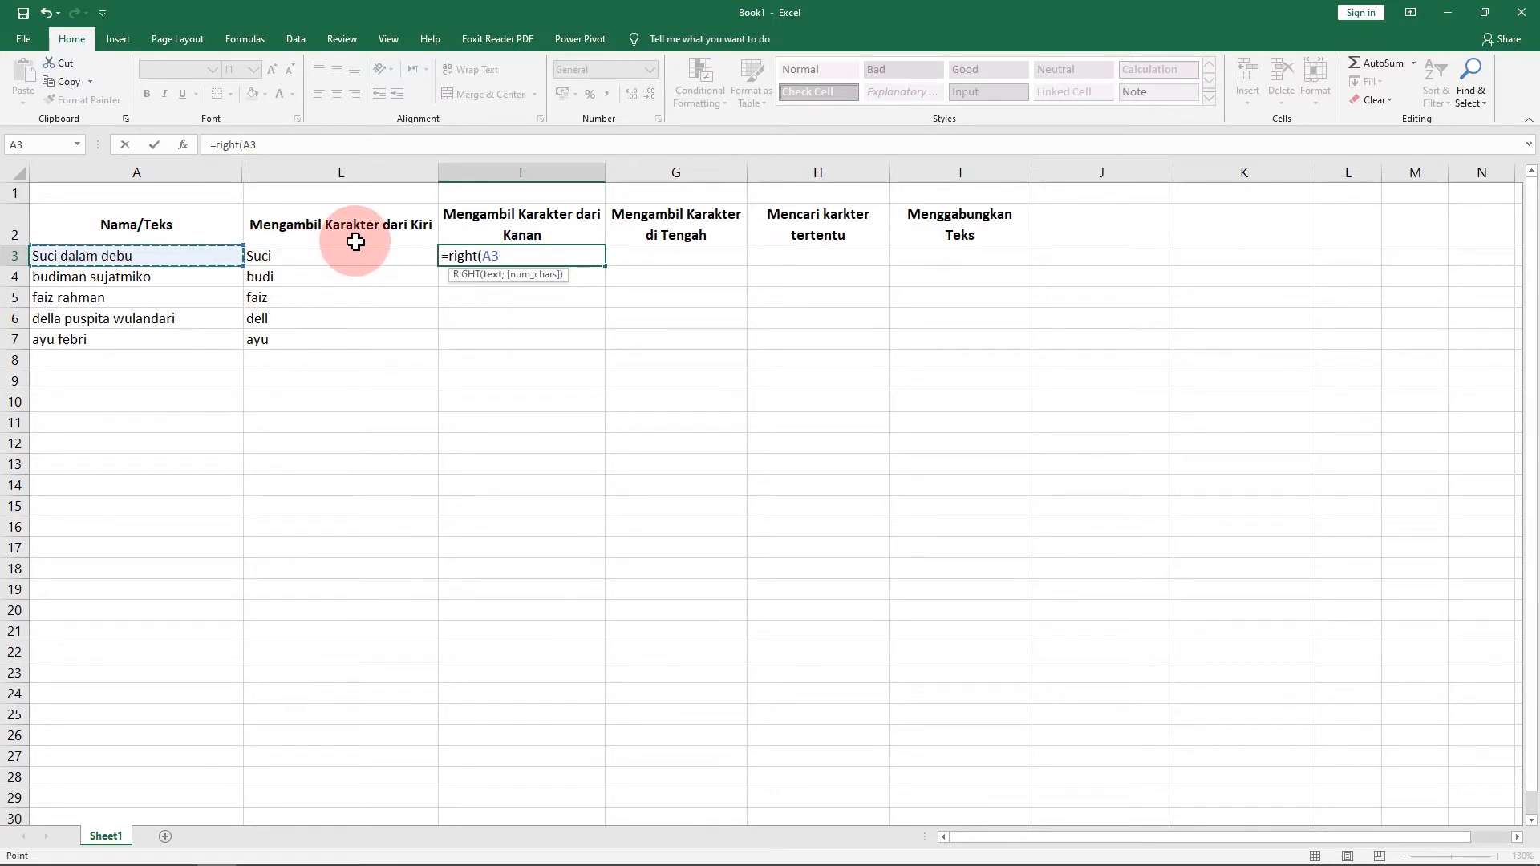
text(;)
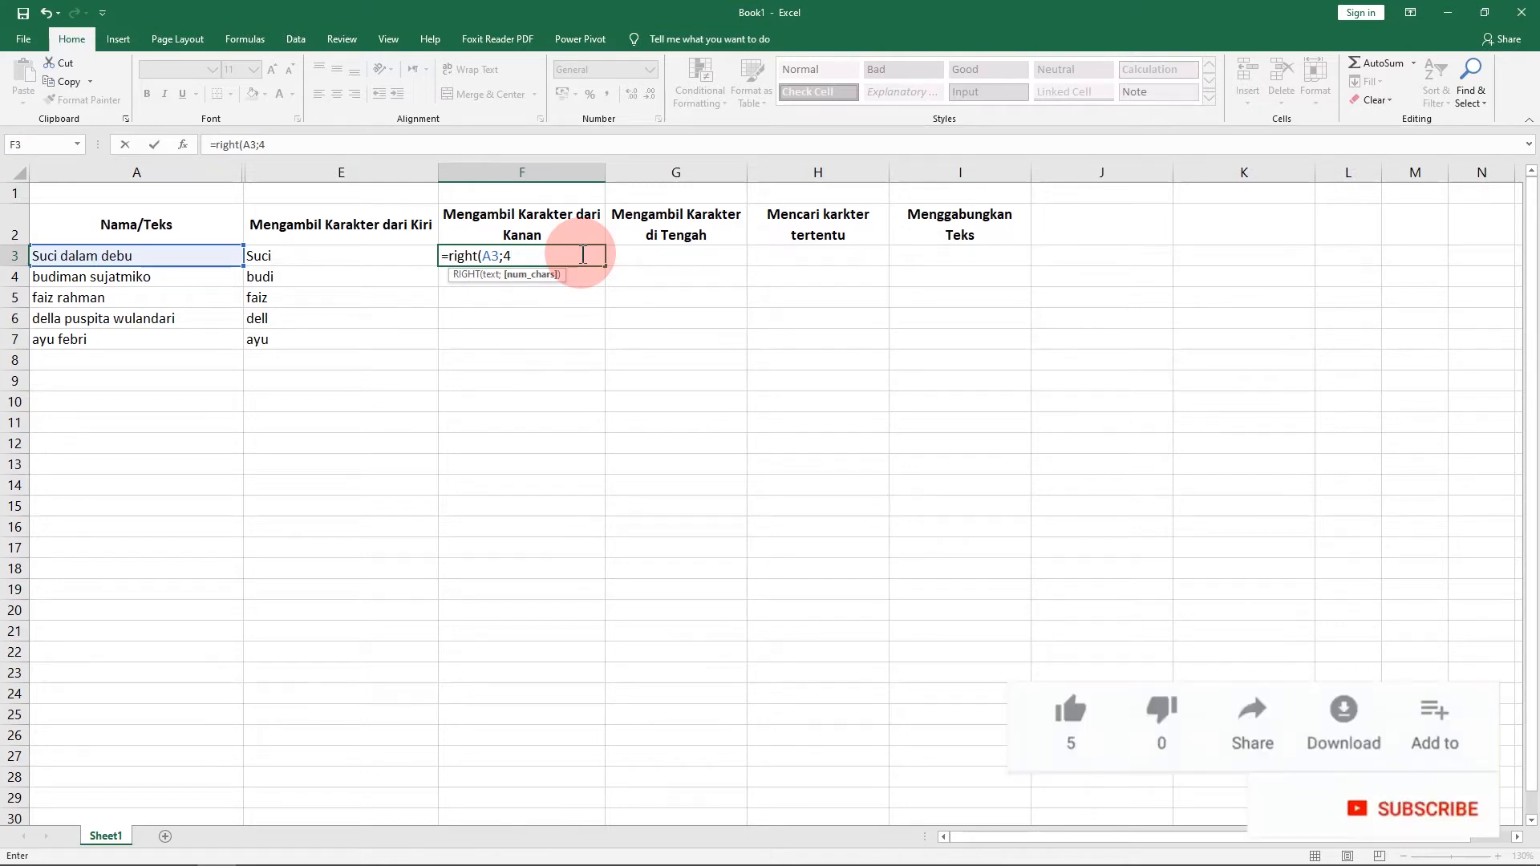
text(4))
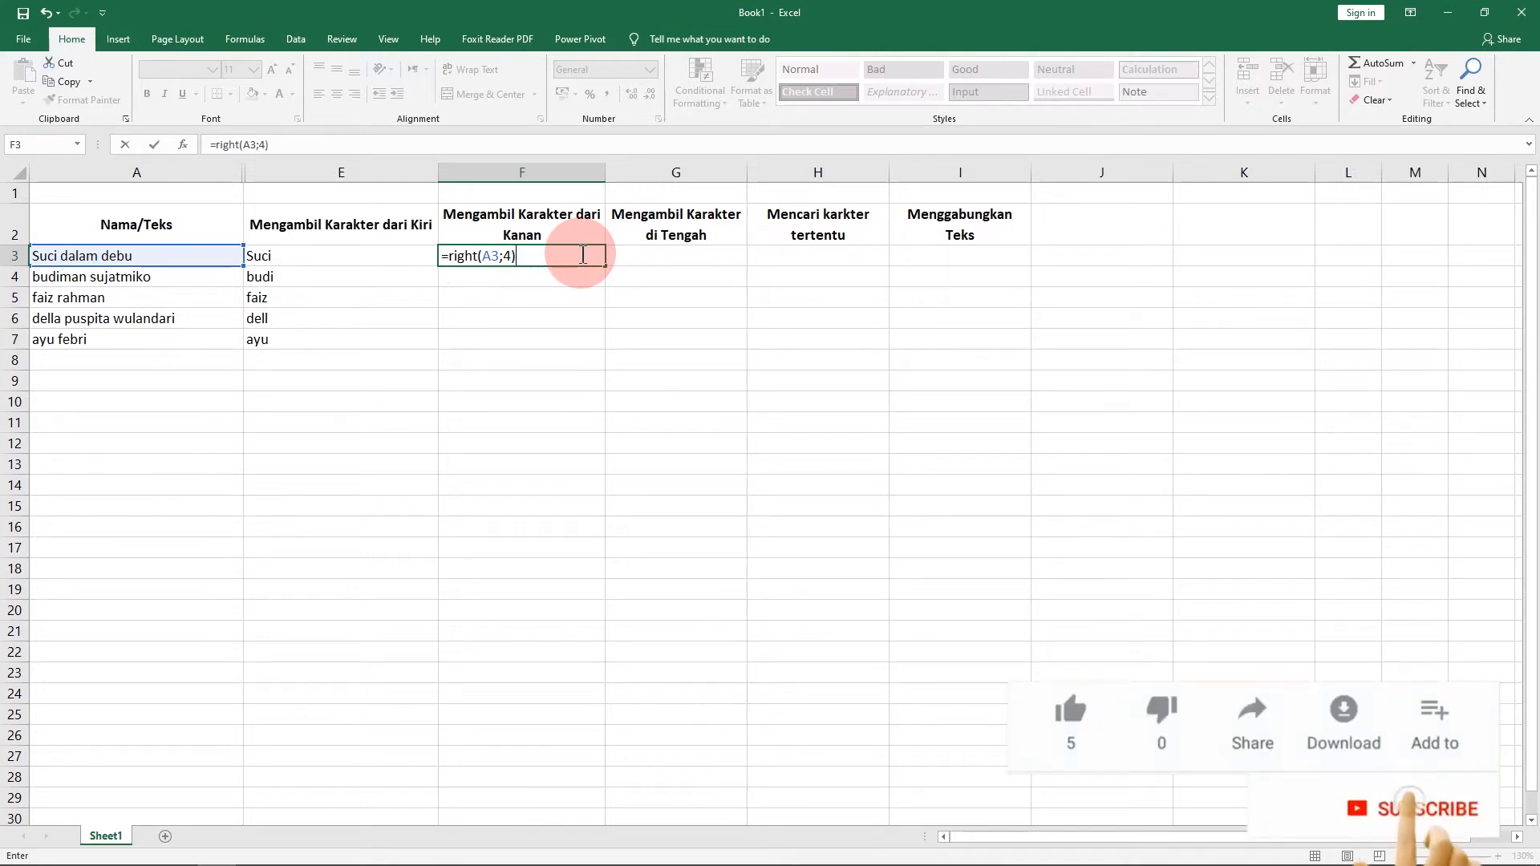
key(Return)
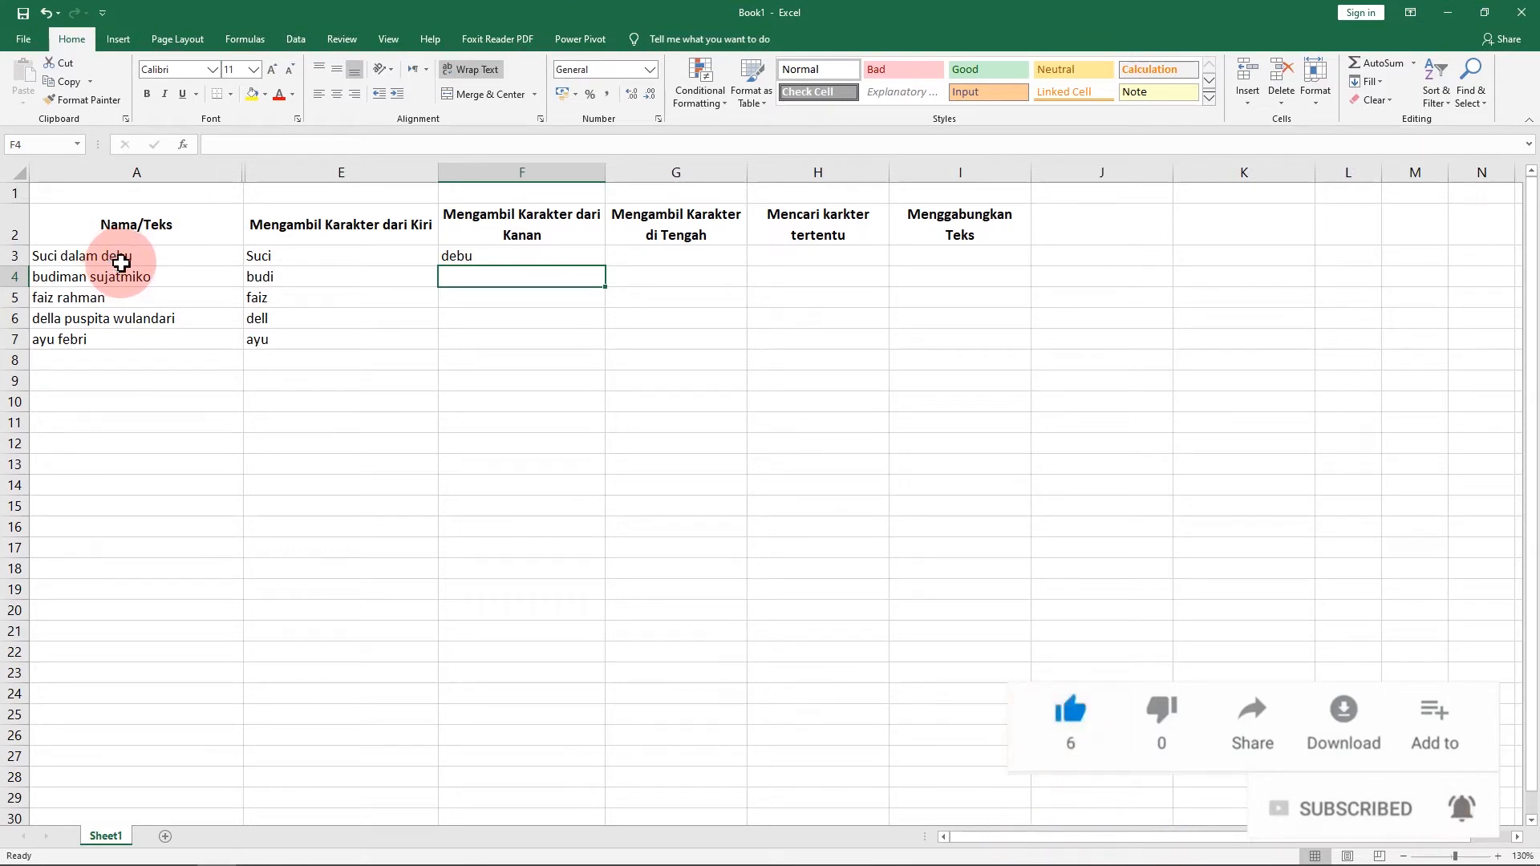
Fill the RIGHT formula from cell F3 down to F7 and compare it with the text in A4
click(481, 259)
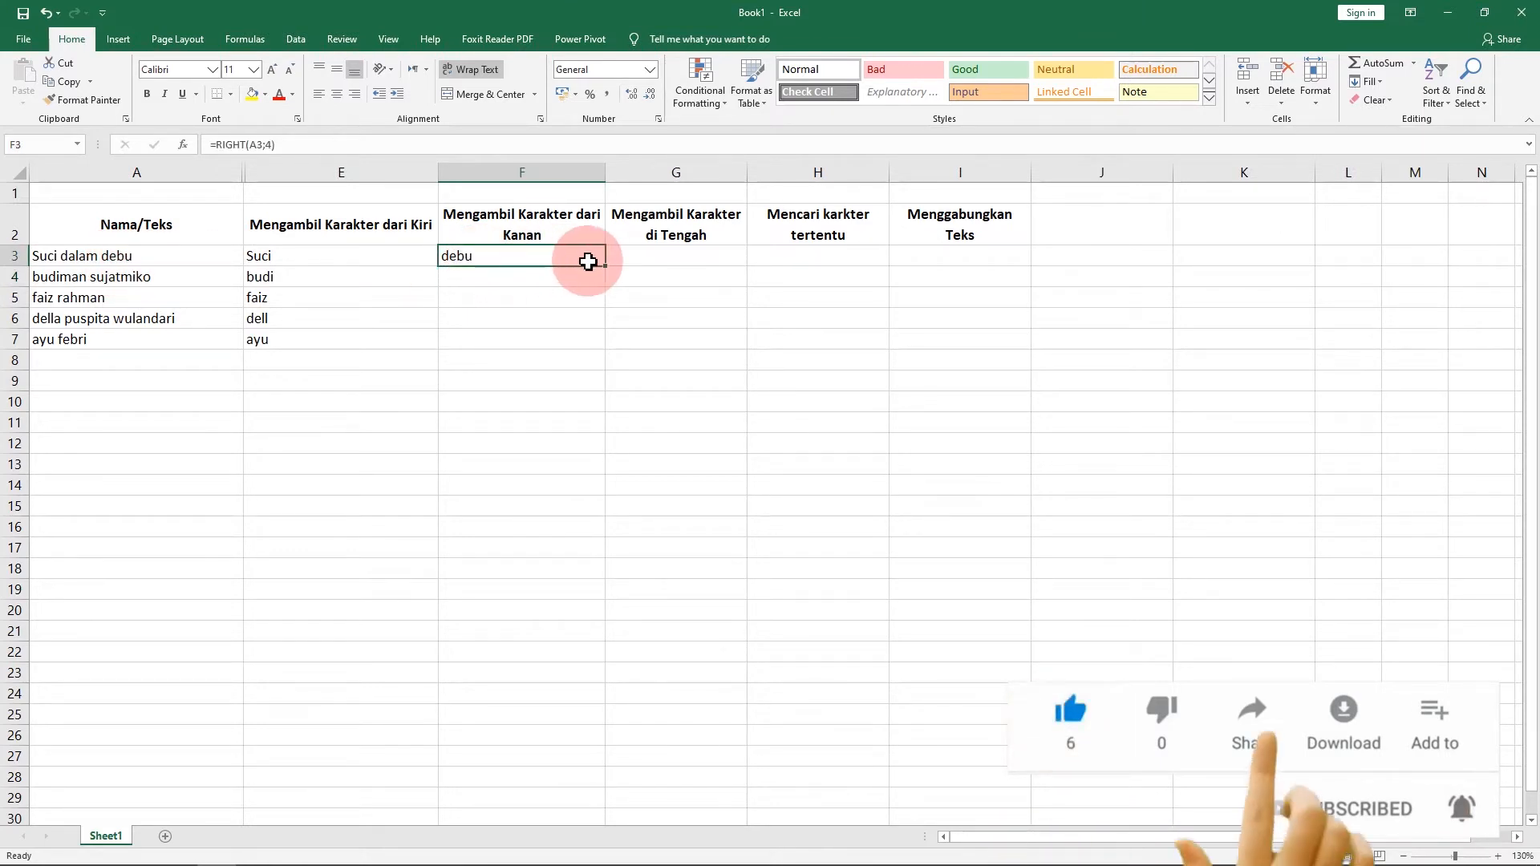
drag(605, 266, 602, 347)
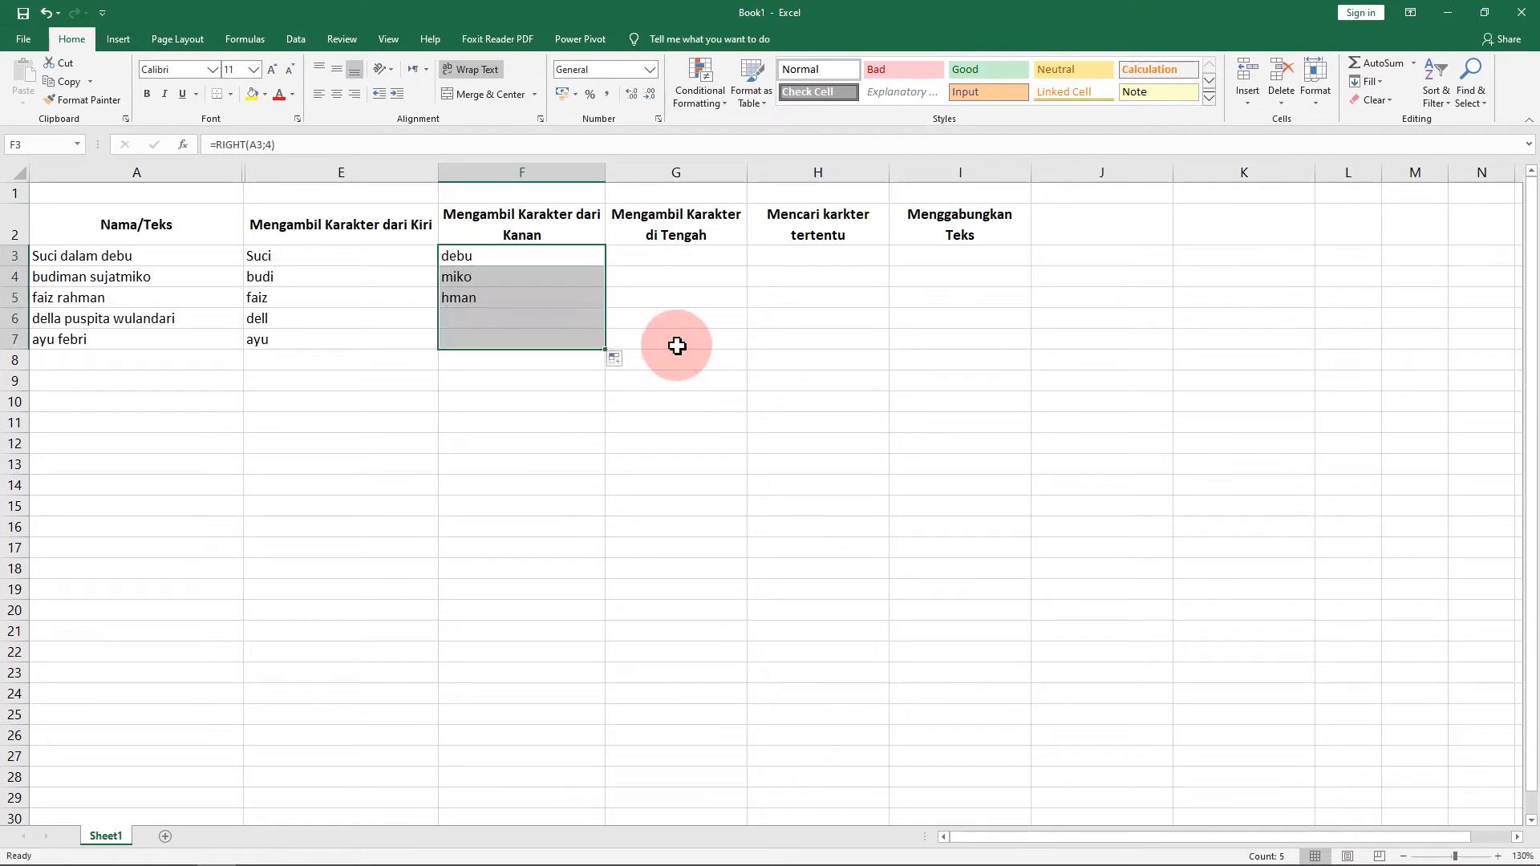
click(73, 279)
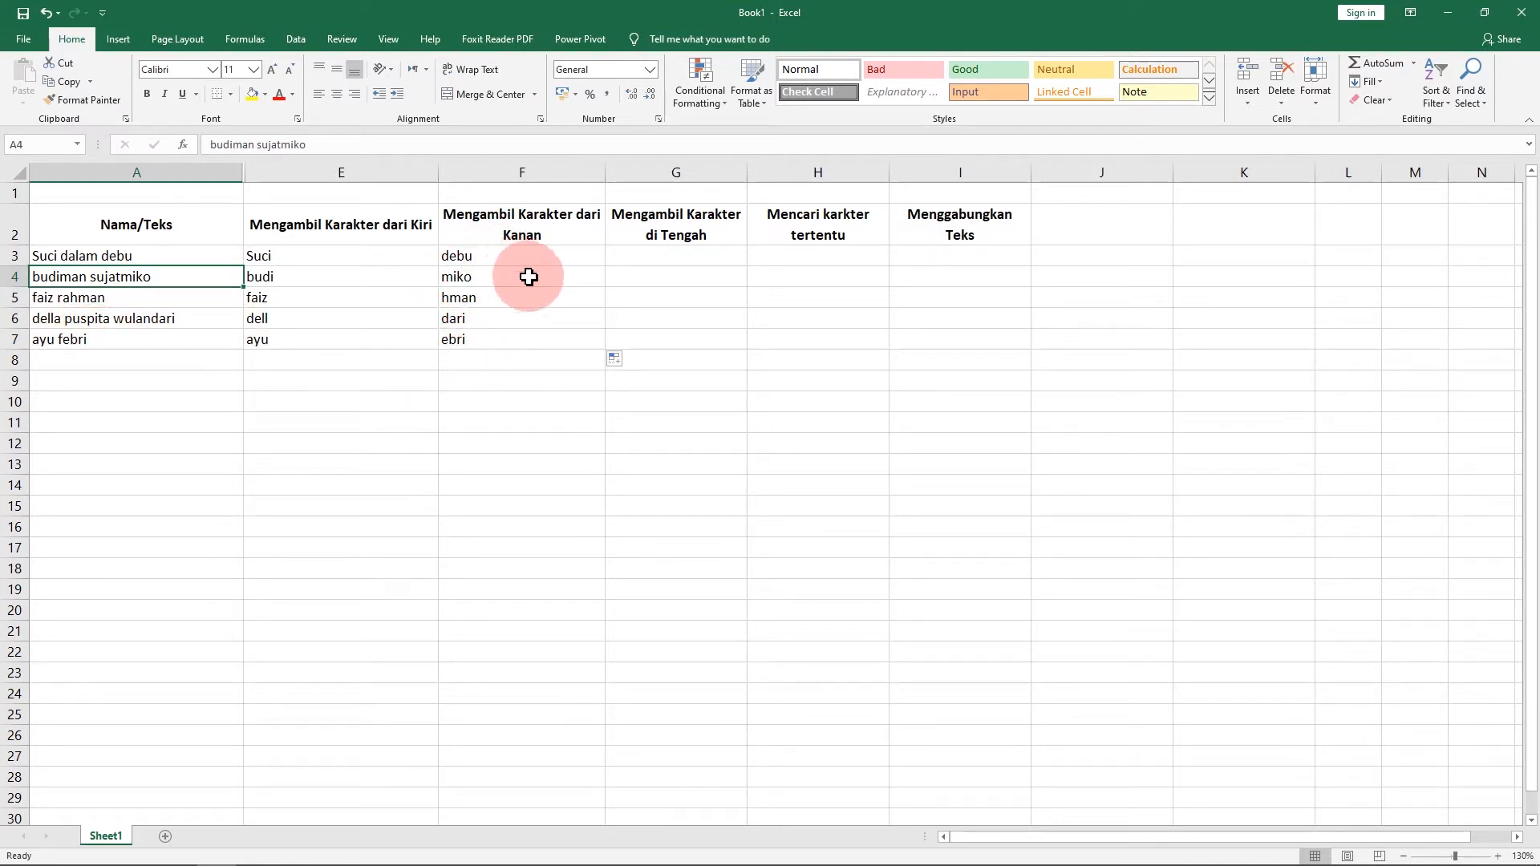
Enter =MID(A3;6;5) in cell G3 to extract five characters of A3 starting from the sixth
click(687, 259)
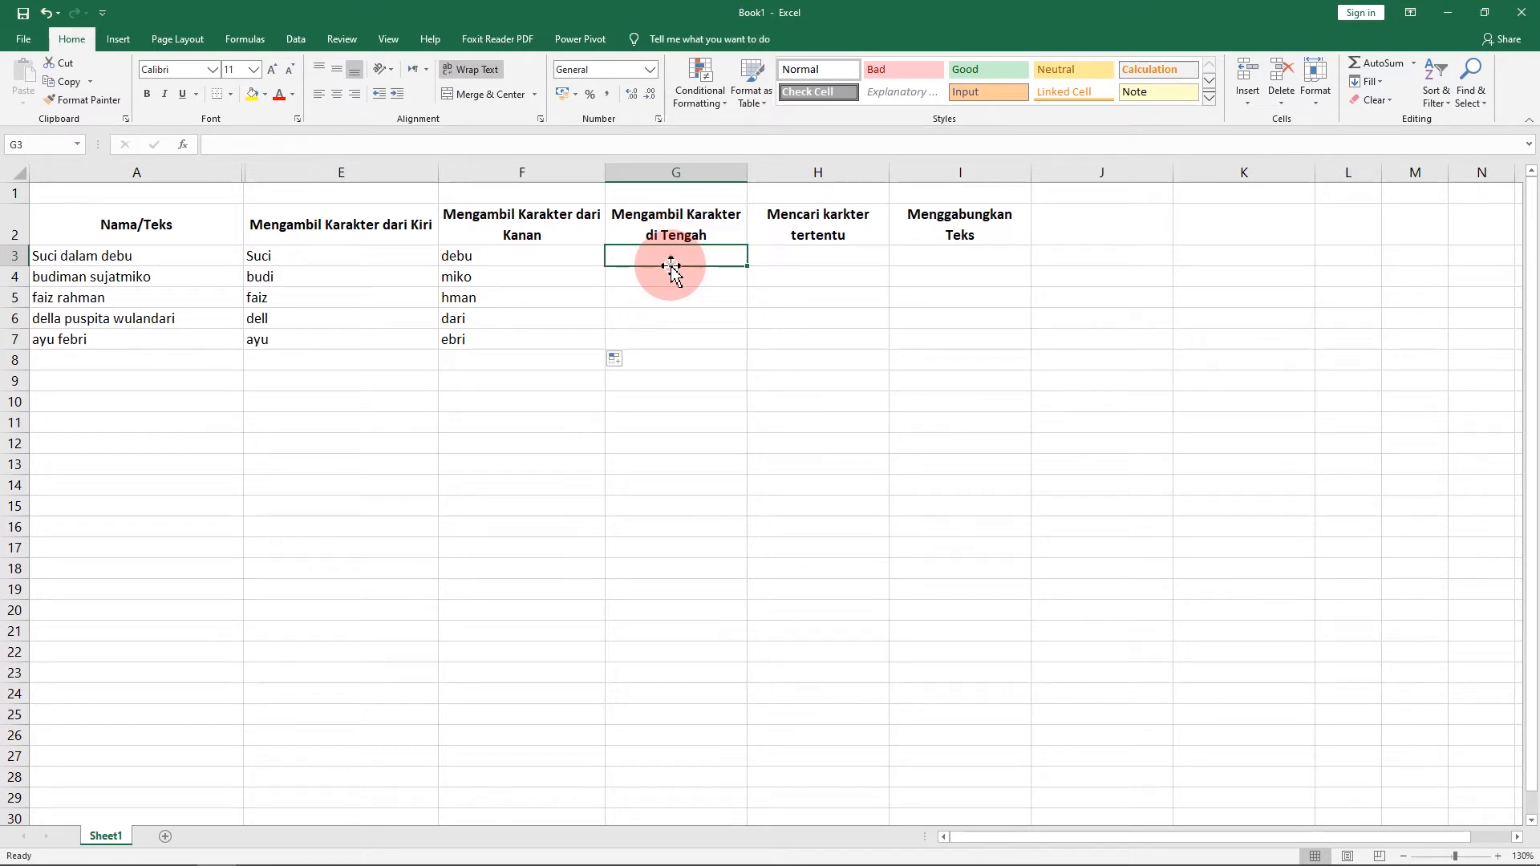
text(=)
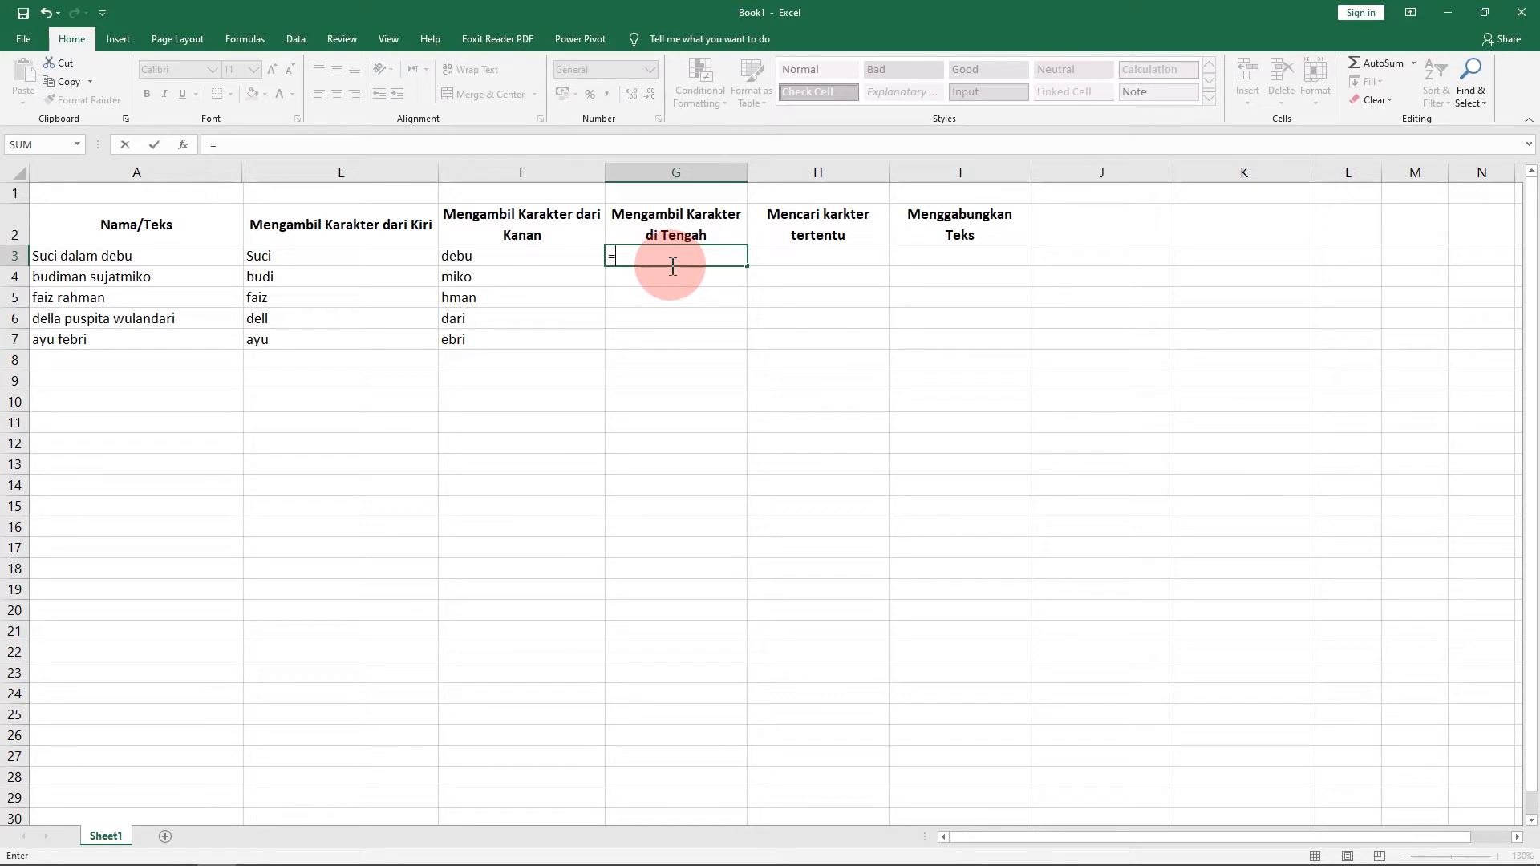
text(mid)
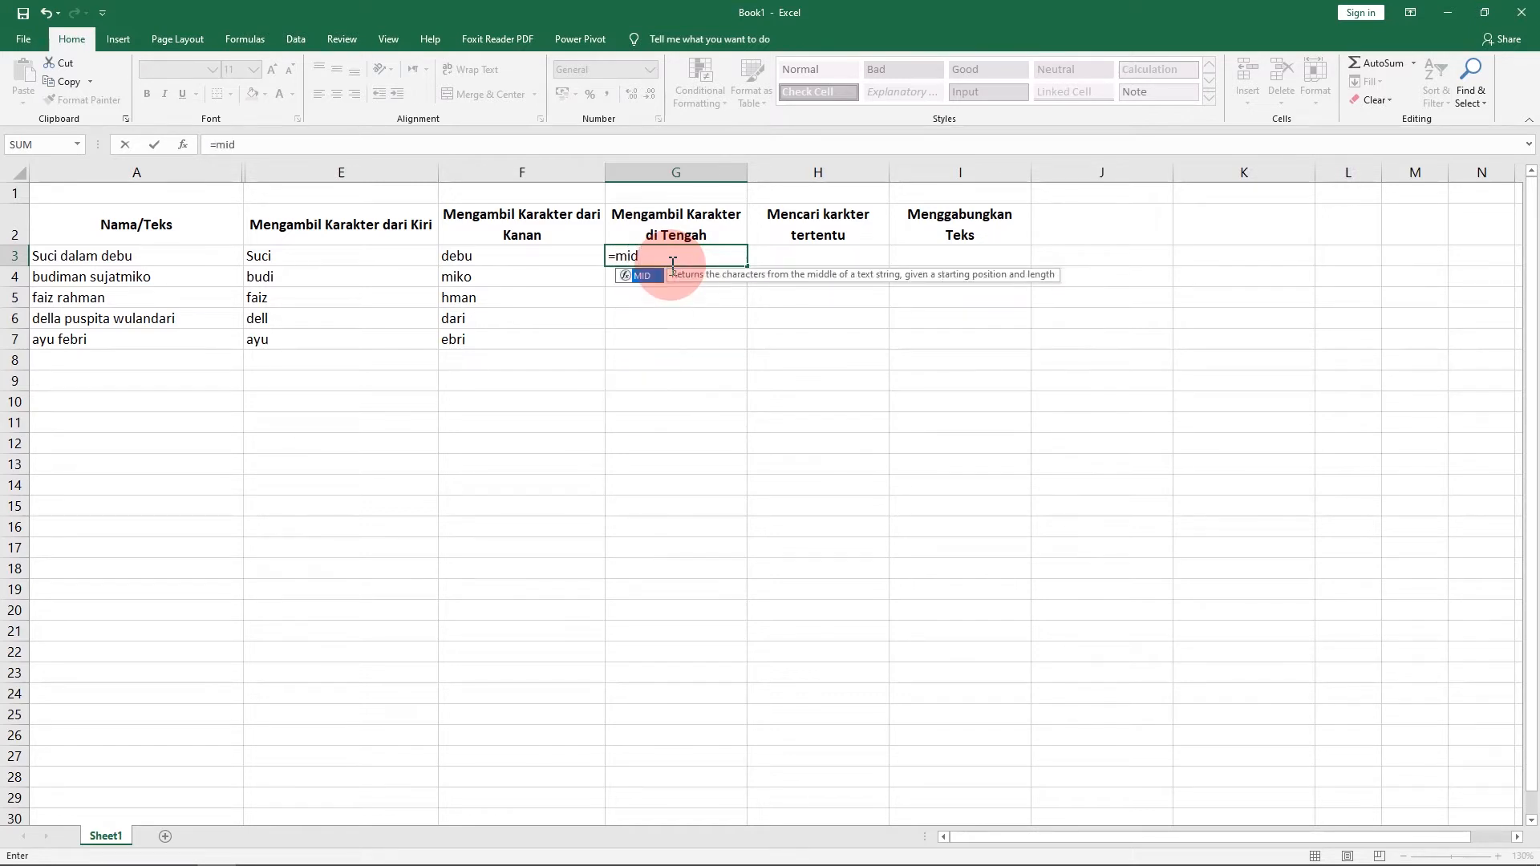
text(()
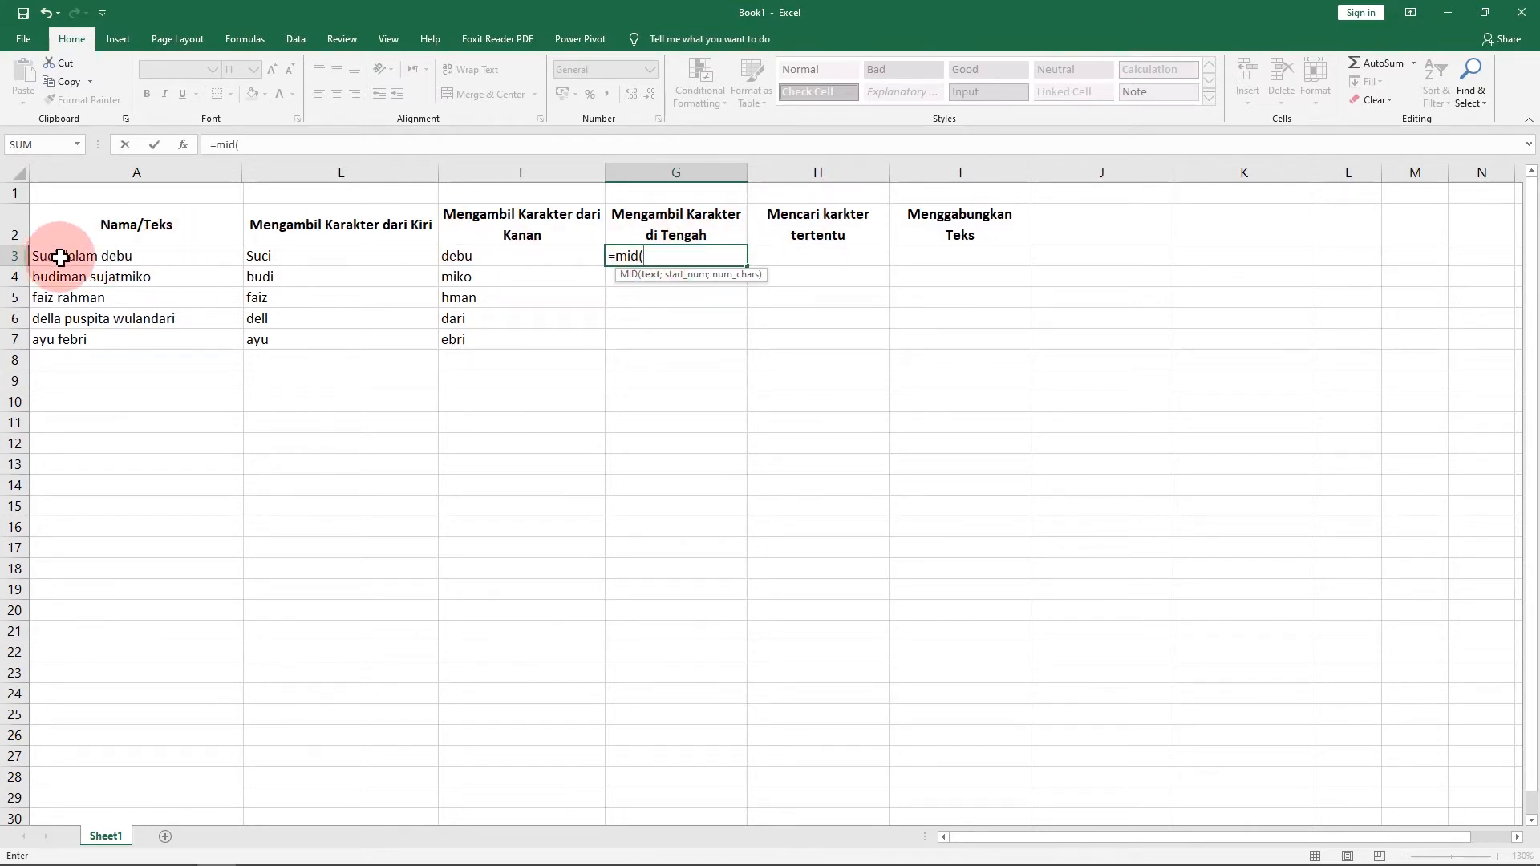
click(91, 258)
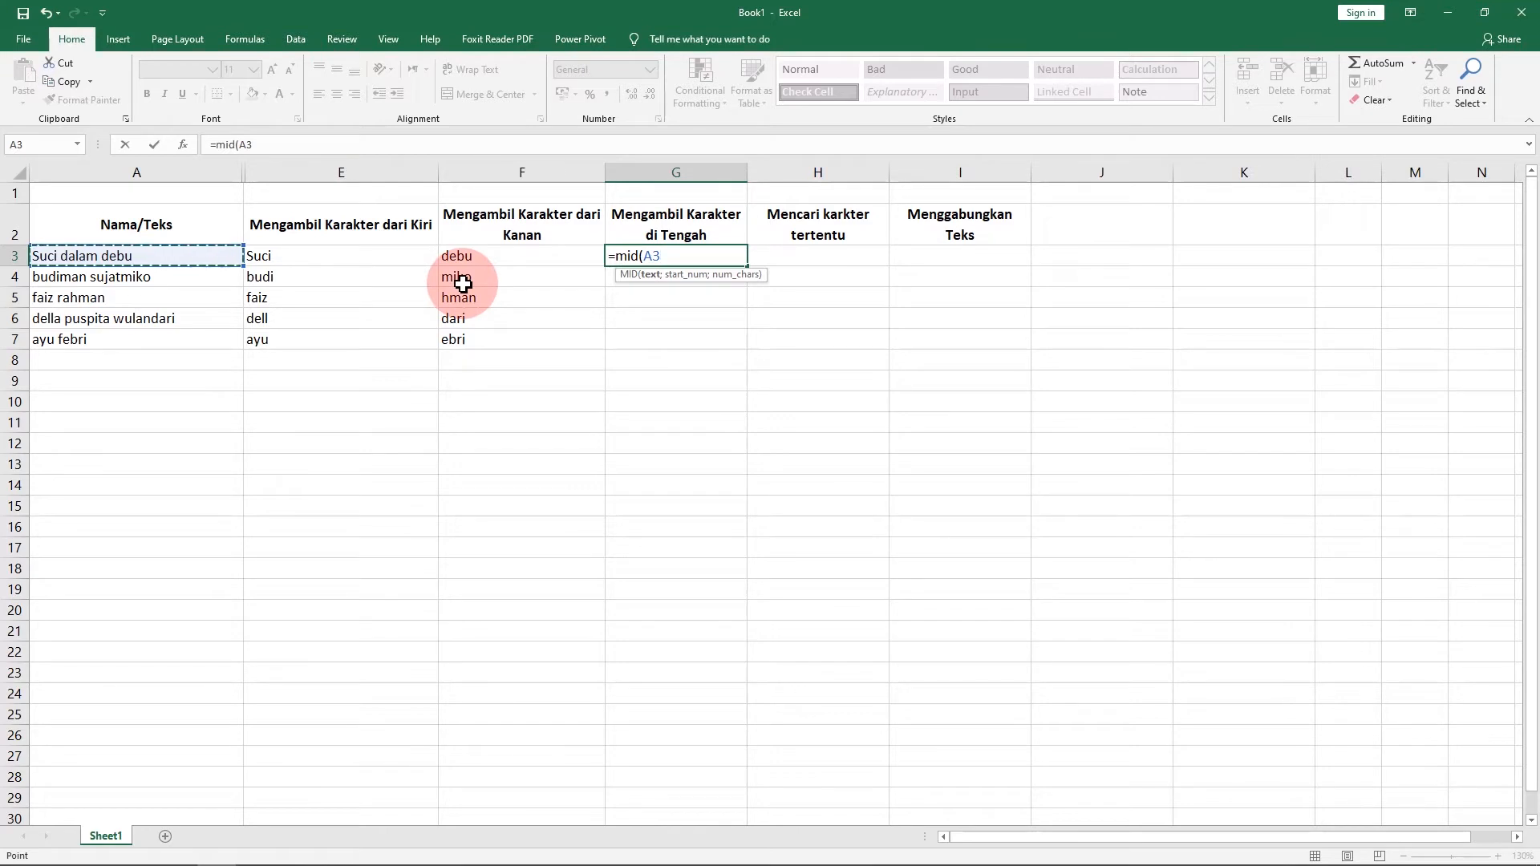
text(;6;5)
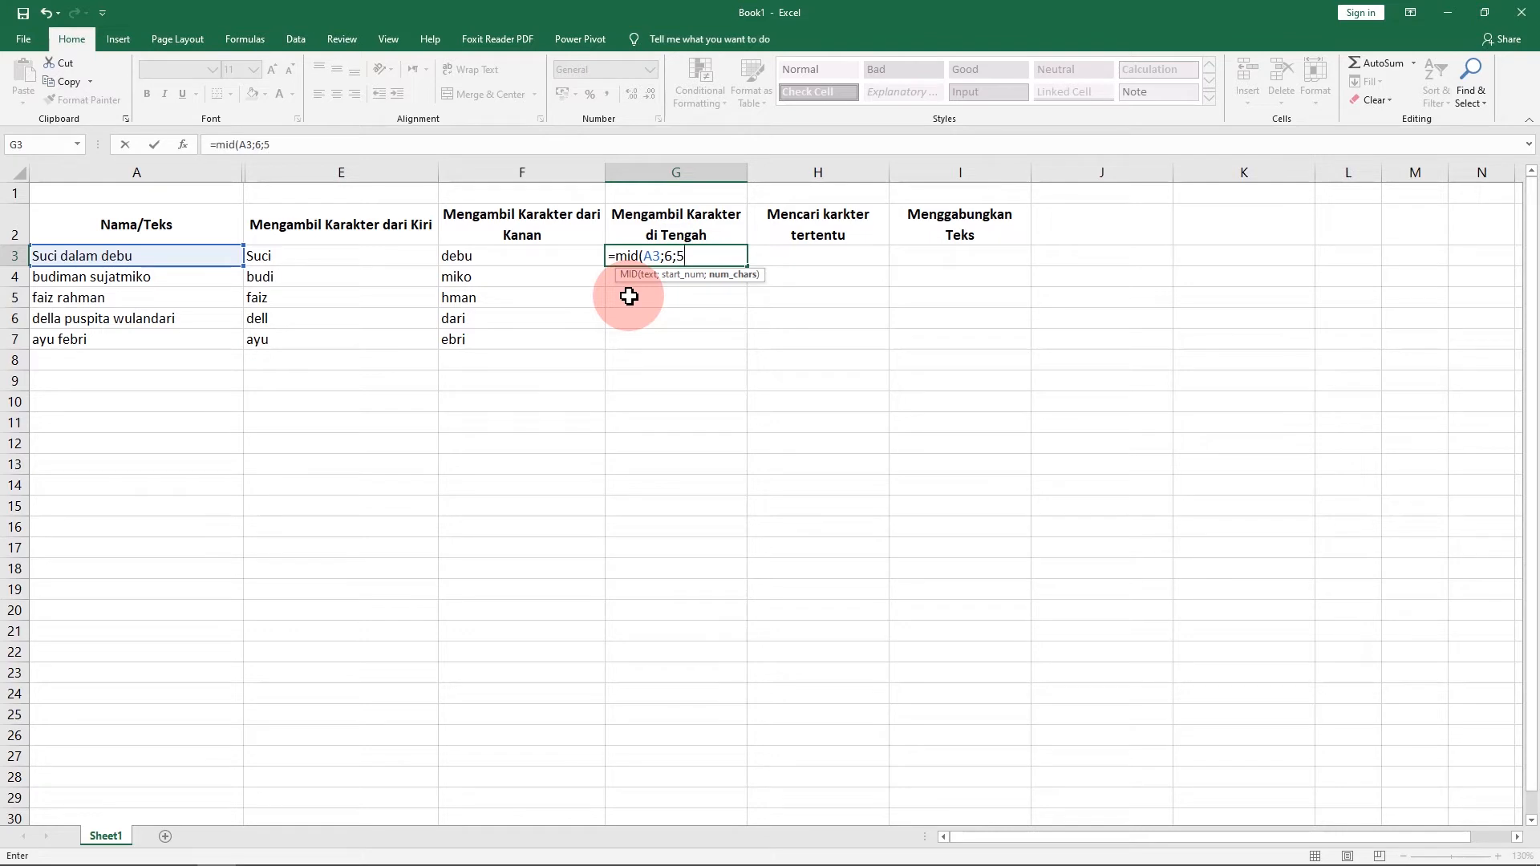
text())
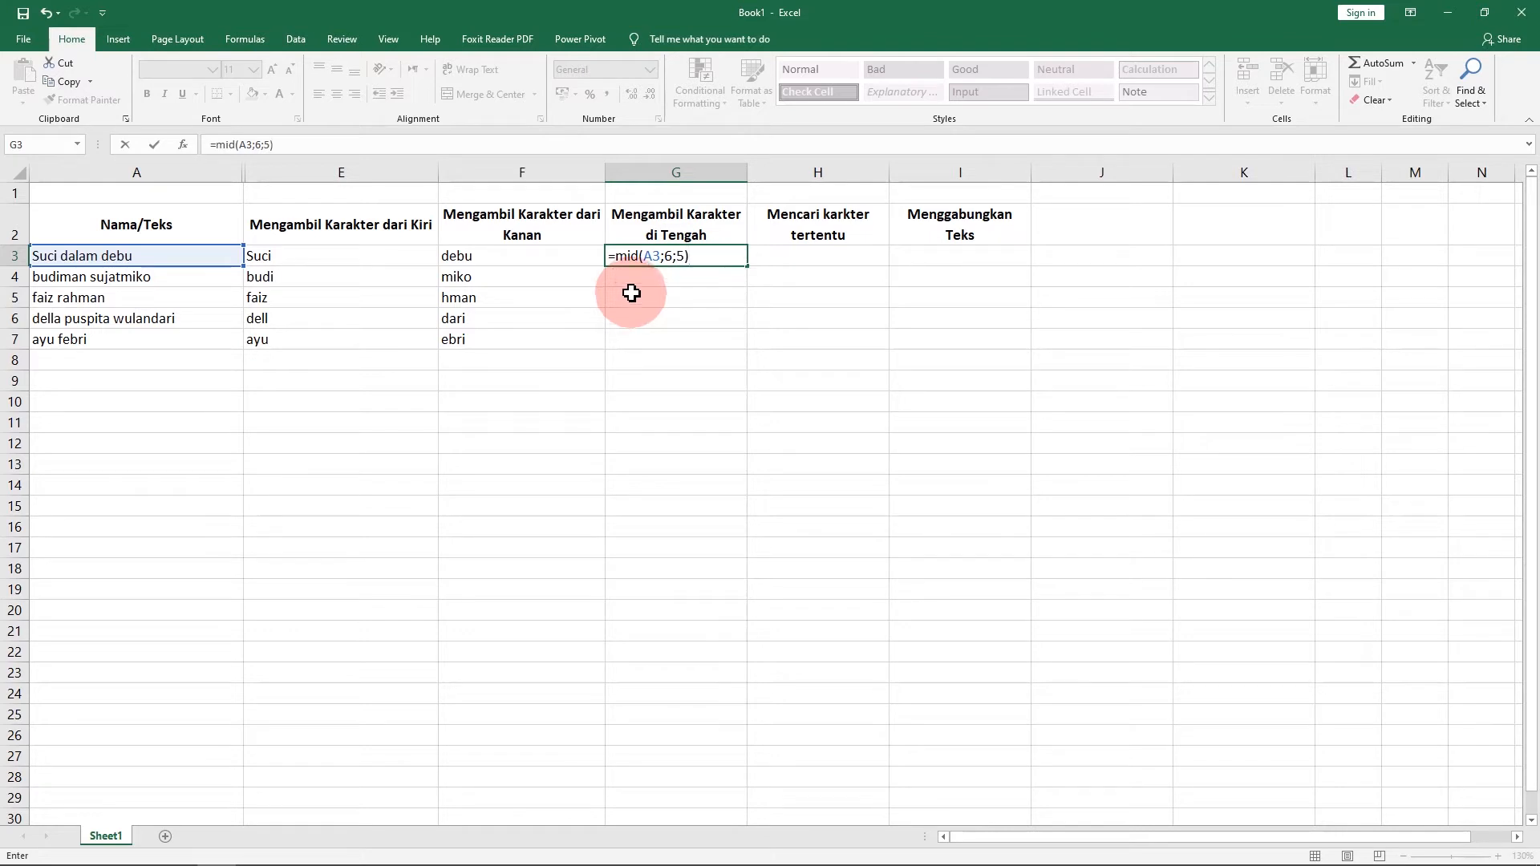
click(676, 257)
click(660, 258)
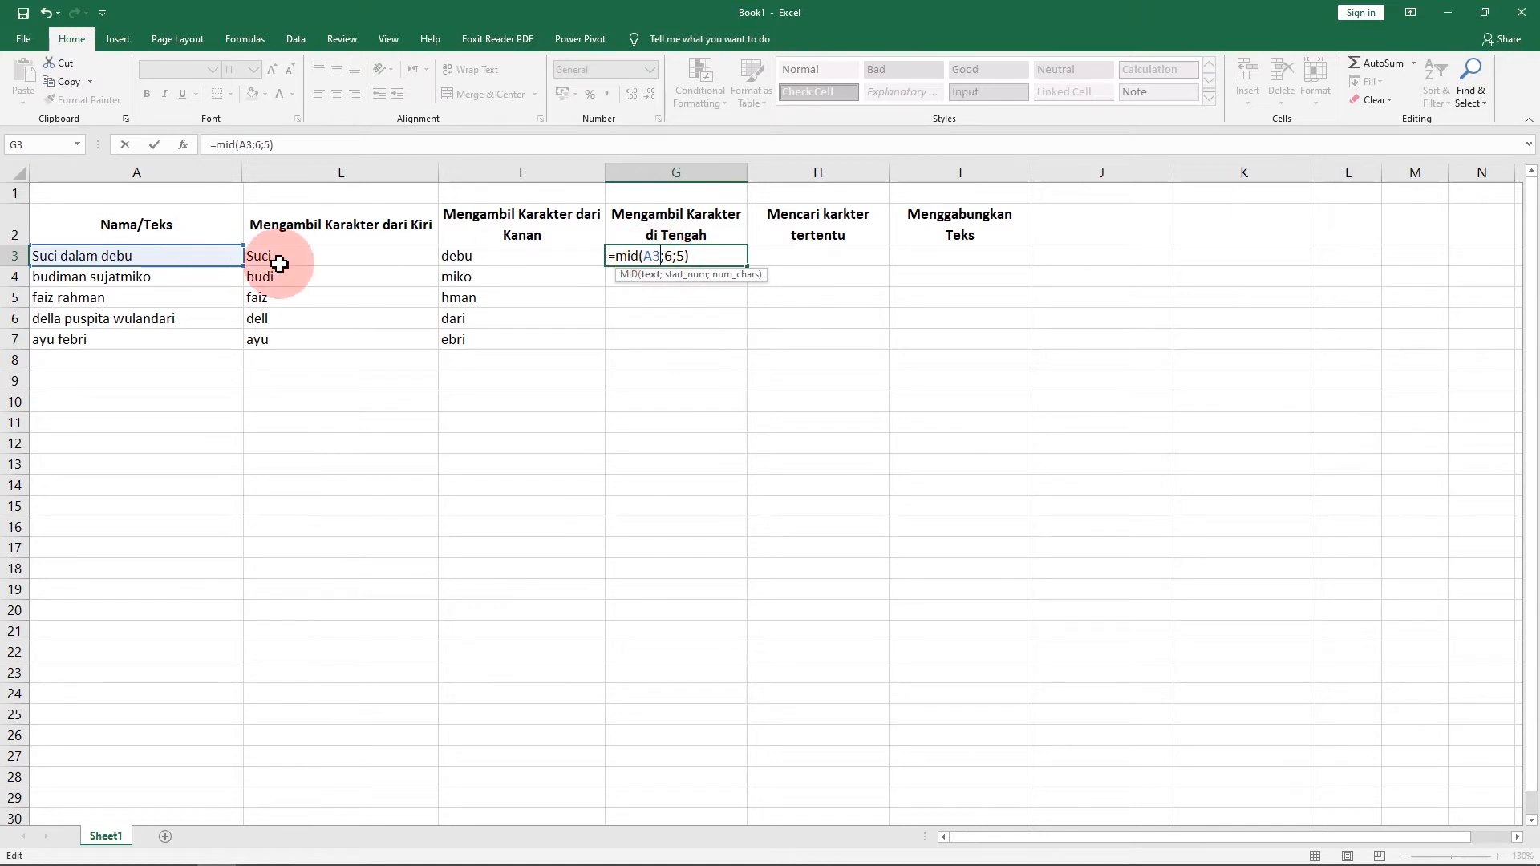
click(672, 258)
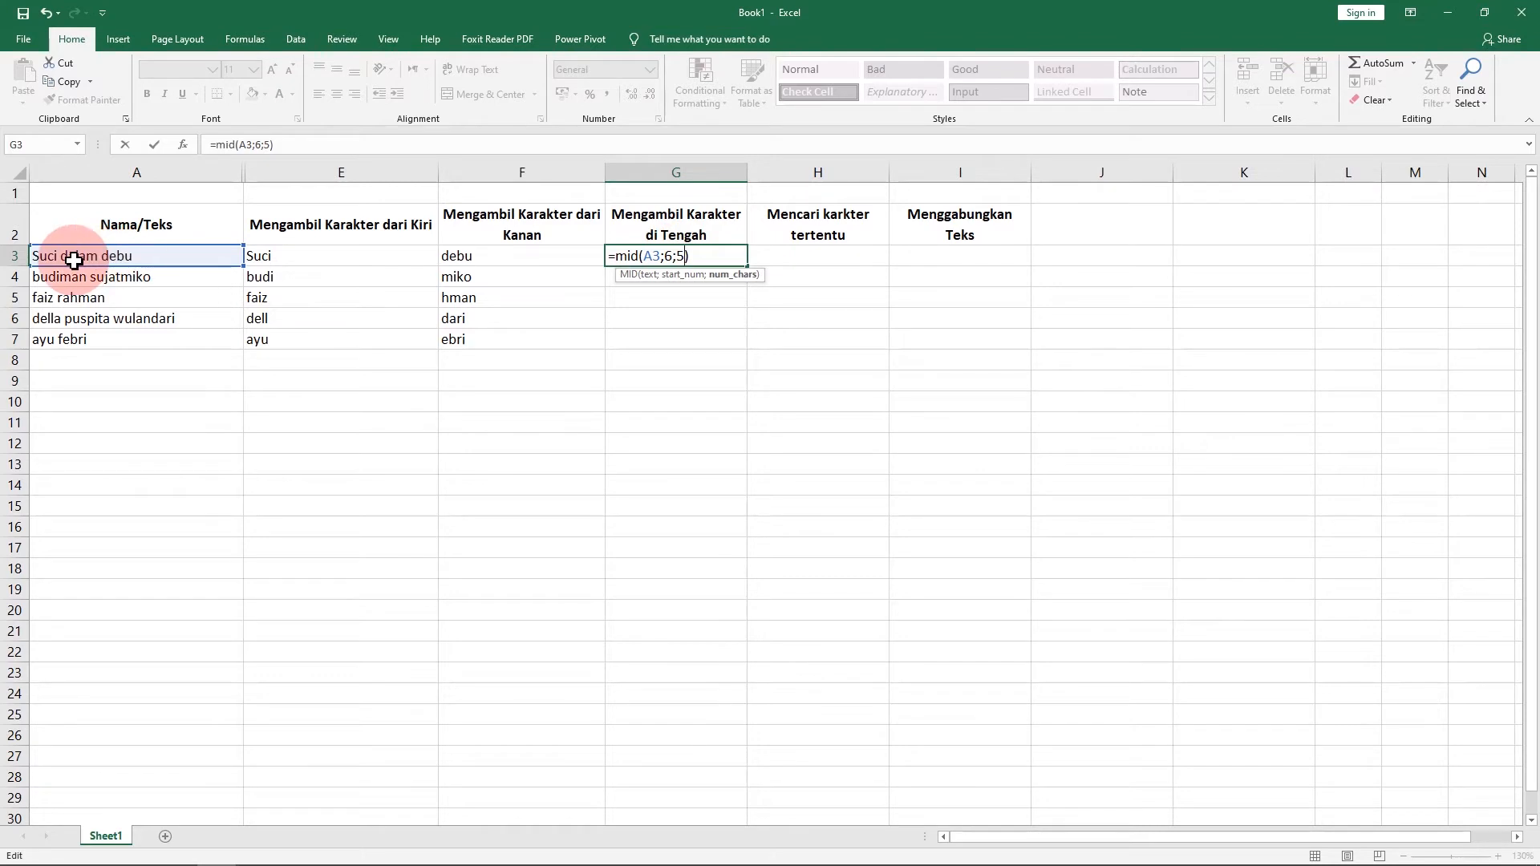
click(723, 257)
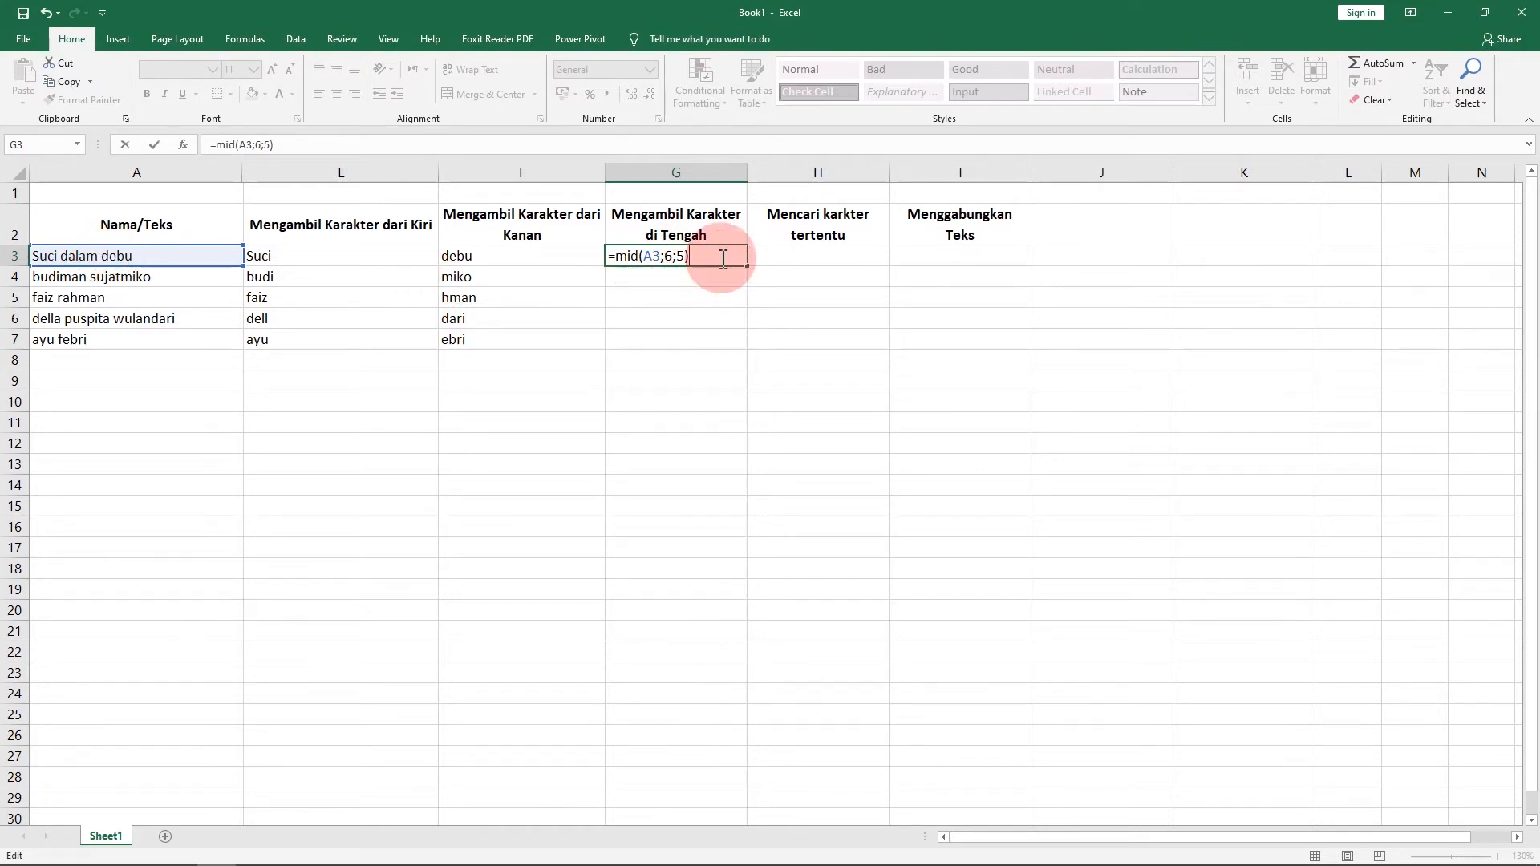
key(Return)
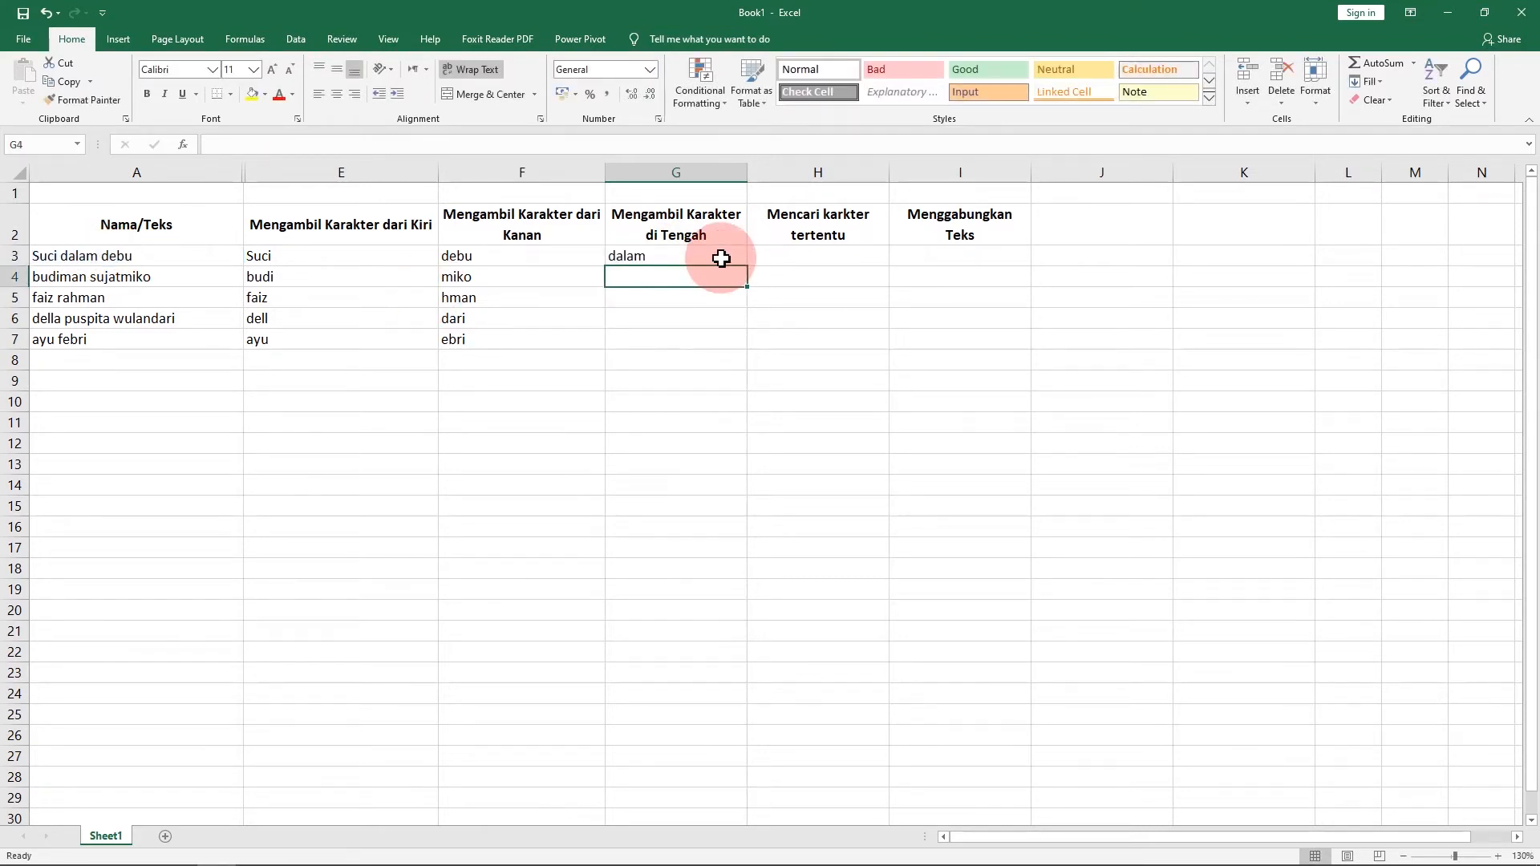
Fill the MID formula from cell G3 down to G7 and check the copied formulas in G5 and G7
click(619, 257)
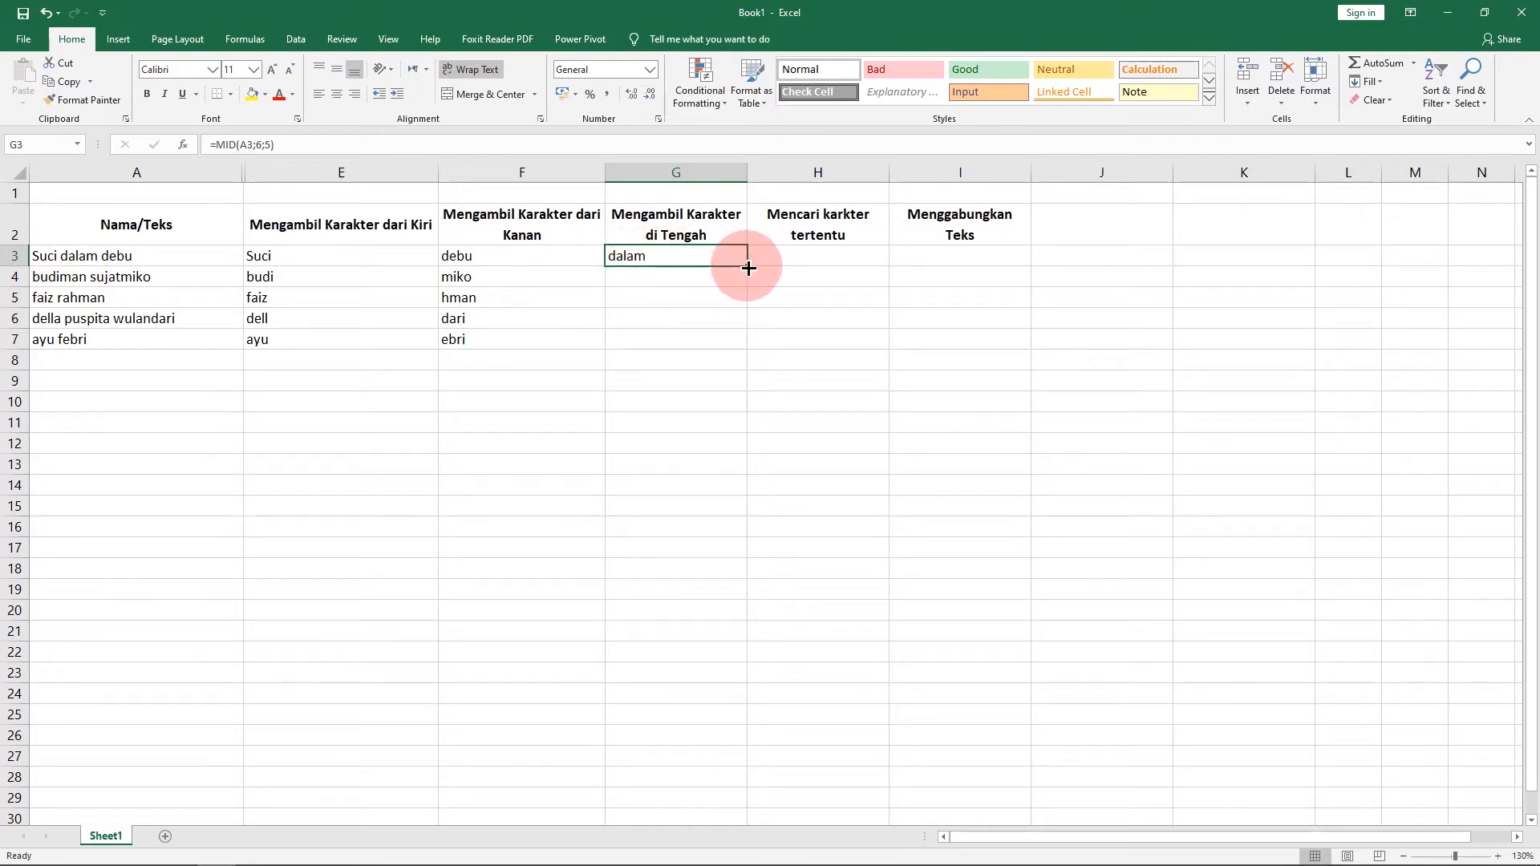
drag(746, 265, 744, 353)
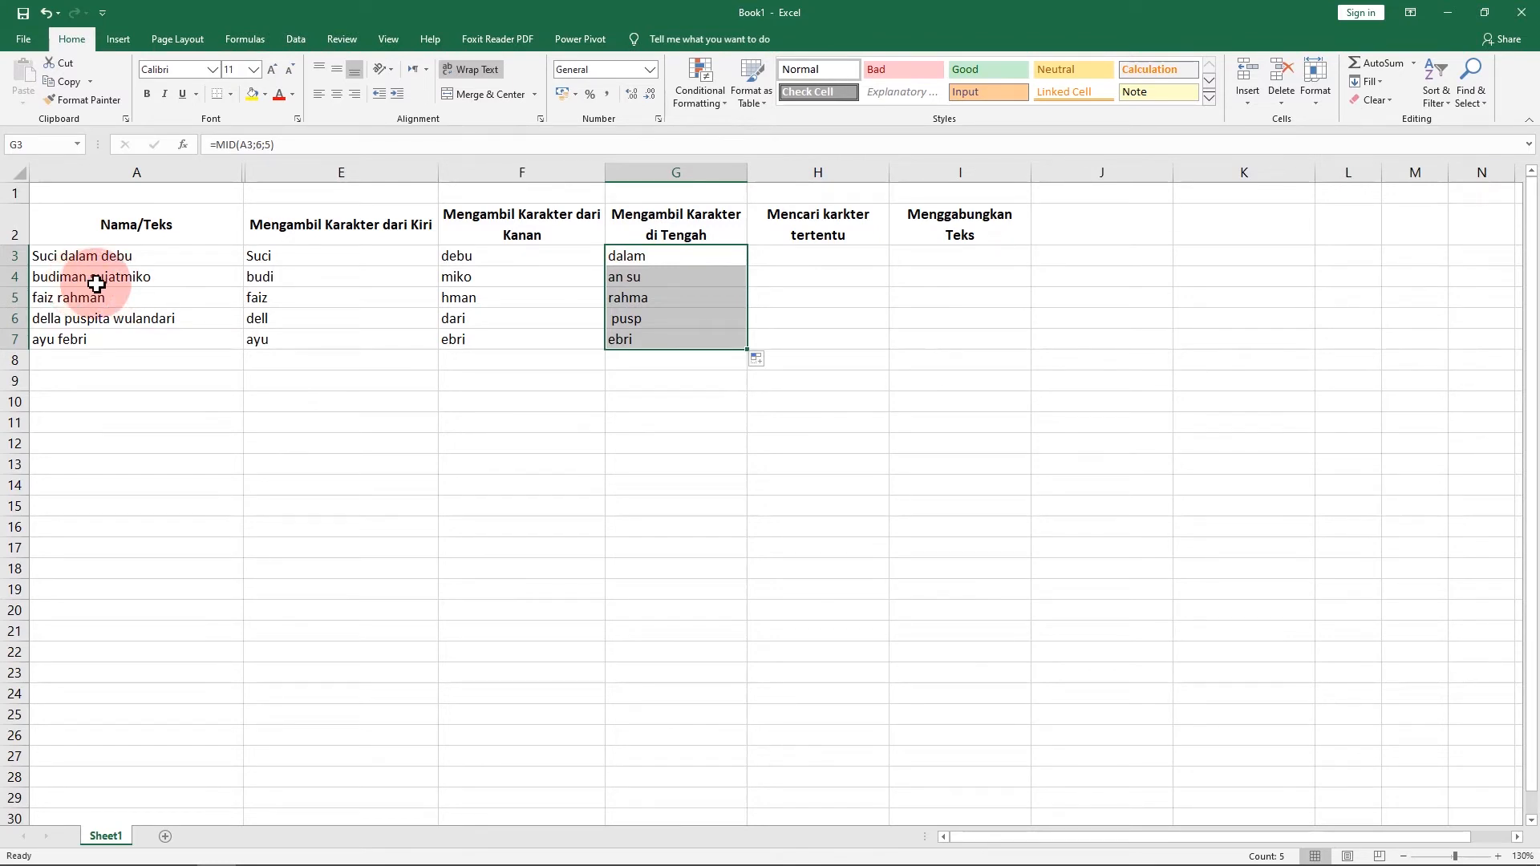
click(653, 301)
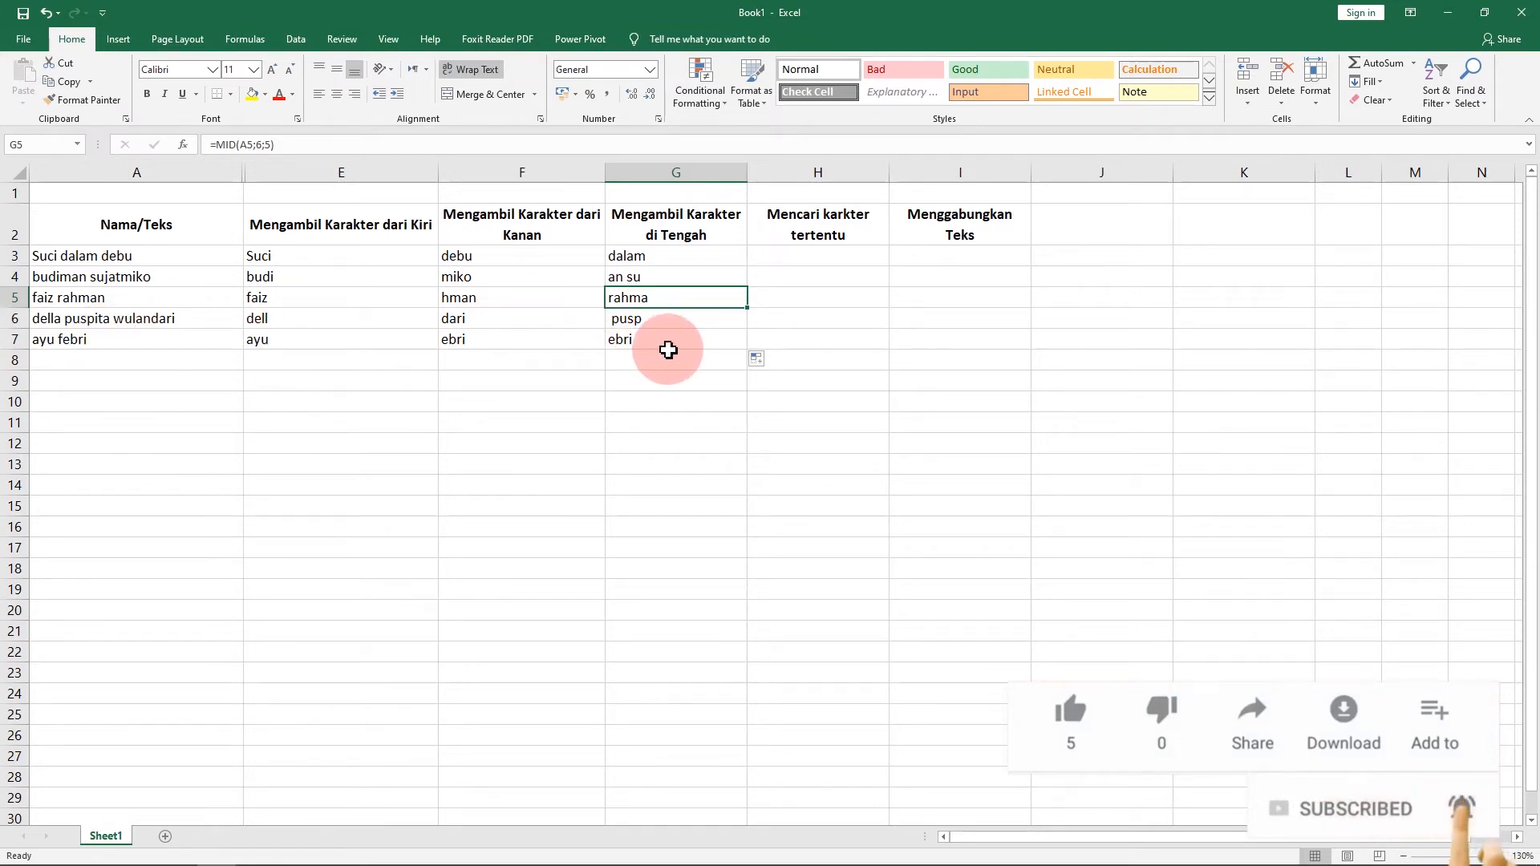
click(702, 336)
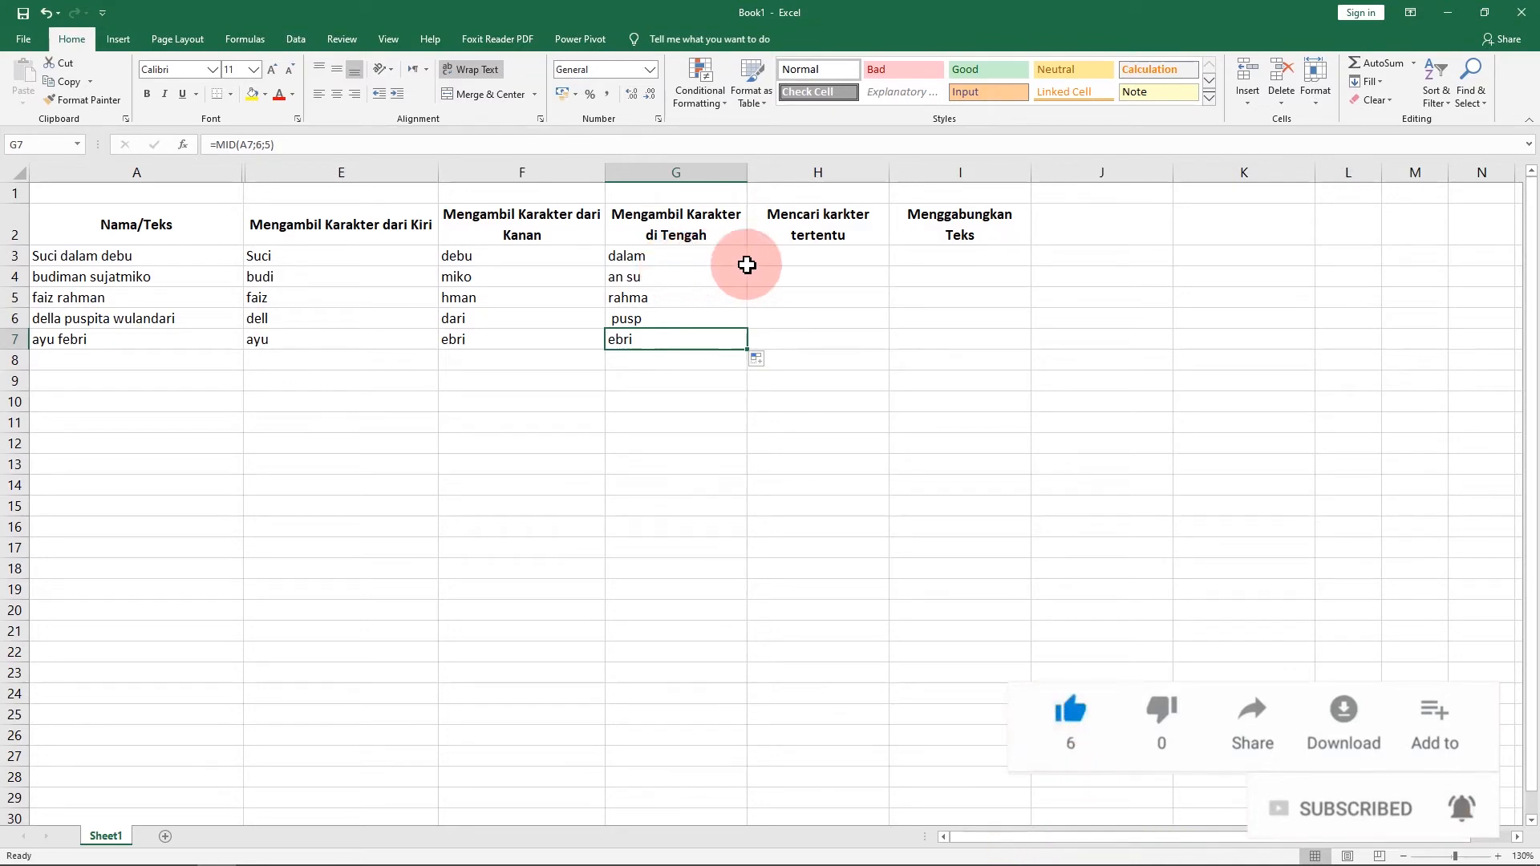
Enter =FIND(" ";A3;1) in cell H3 to locate the first space in the text of A3
click(843, 257)
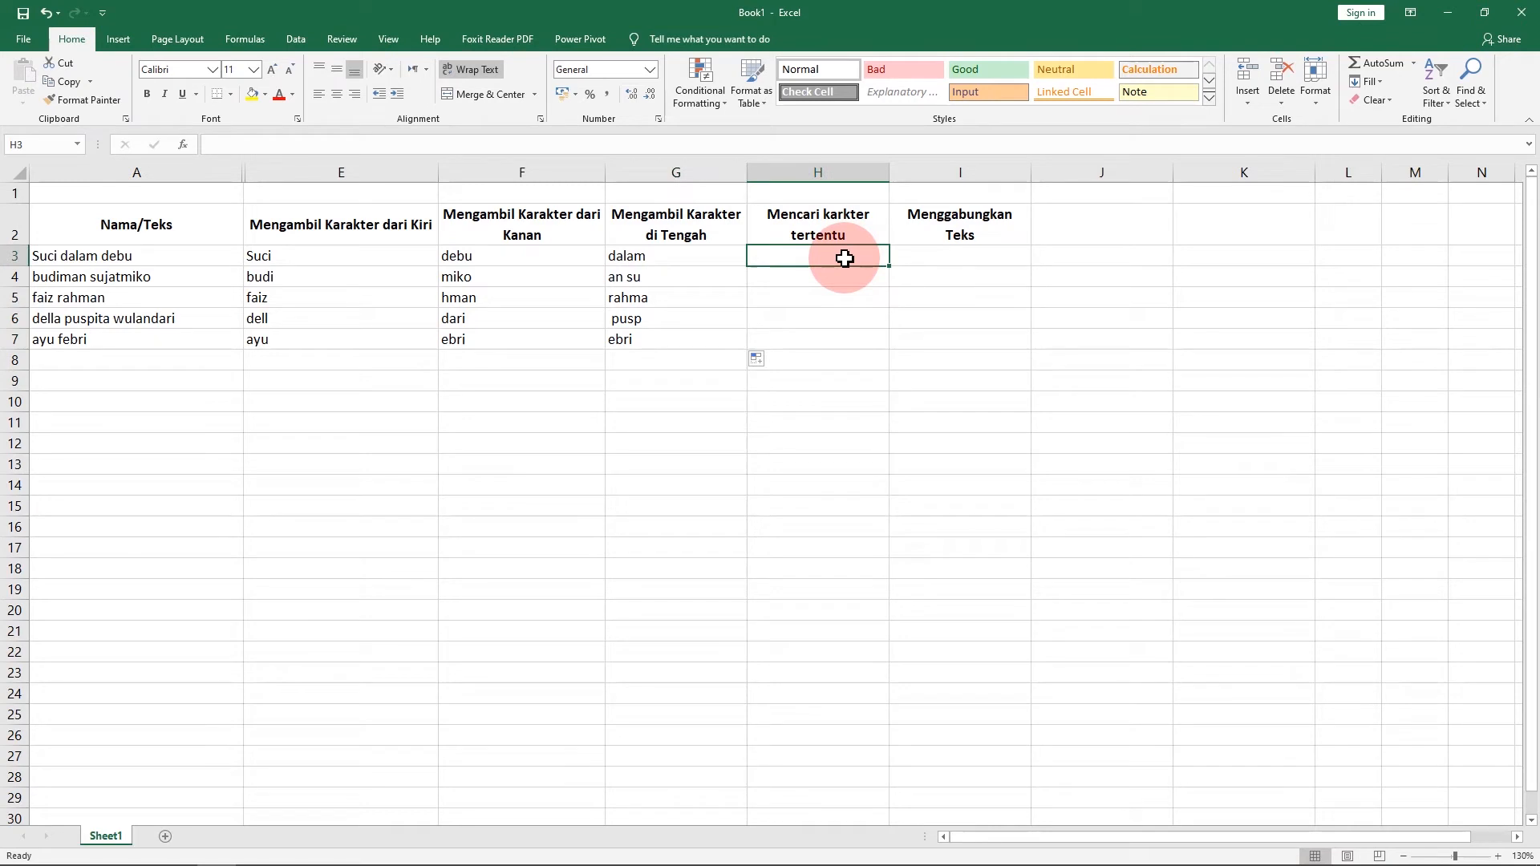
text(=)
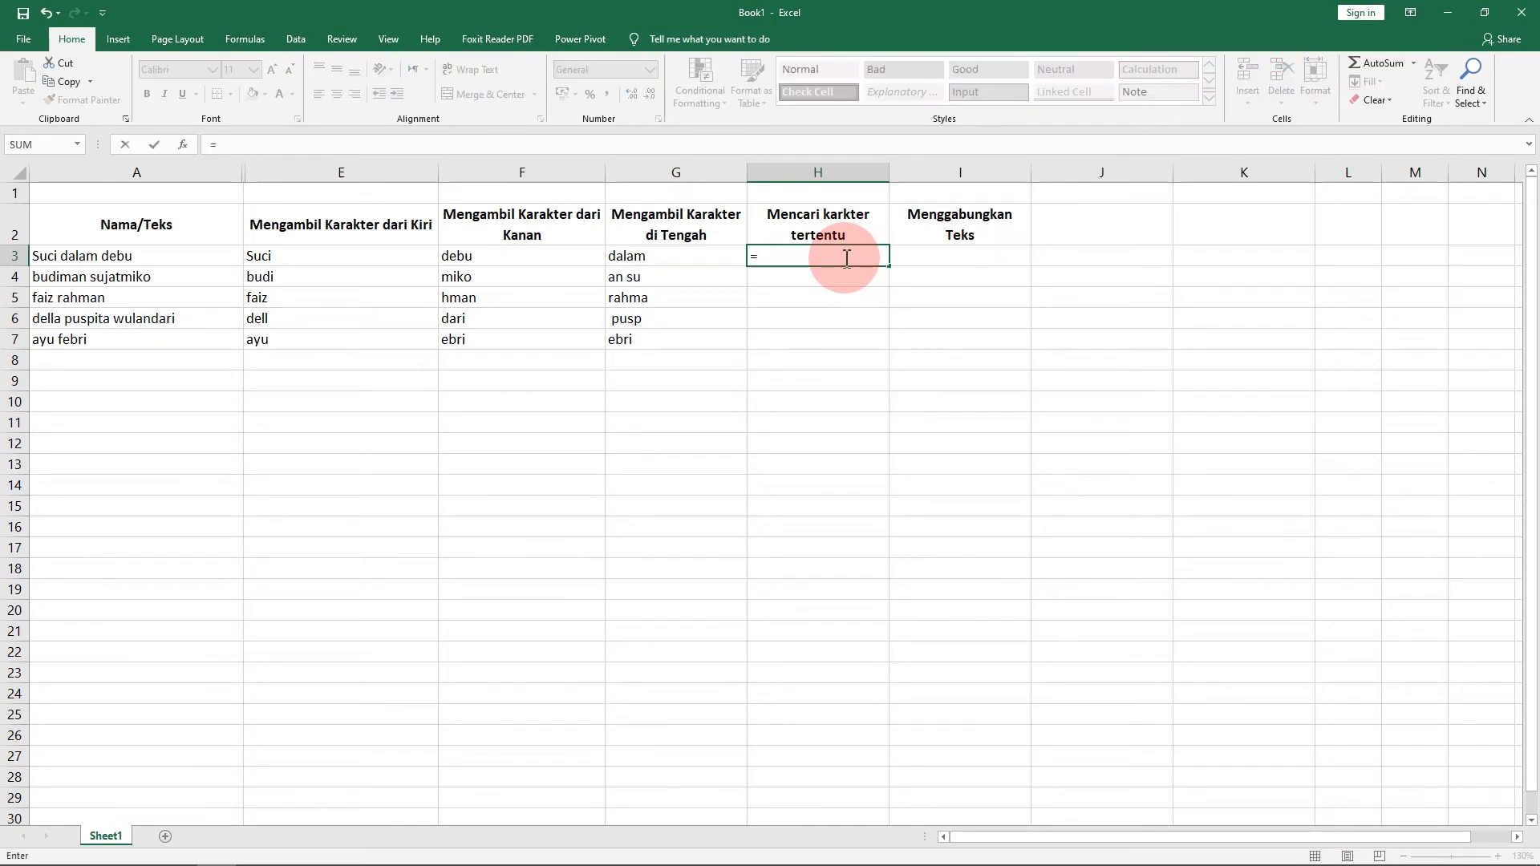
text(find)
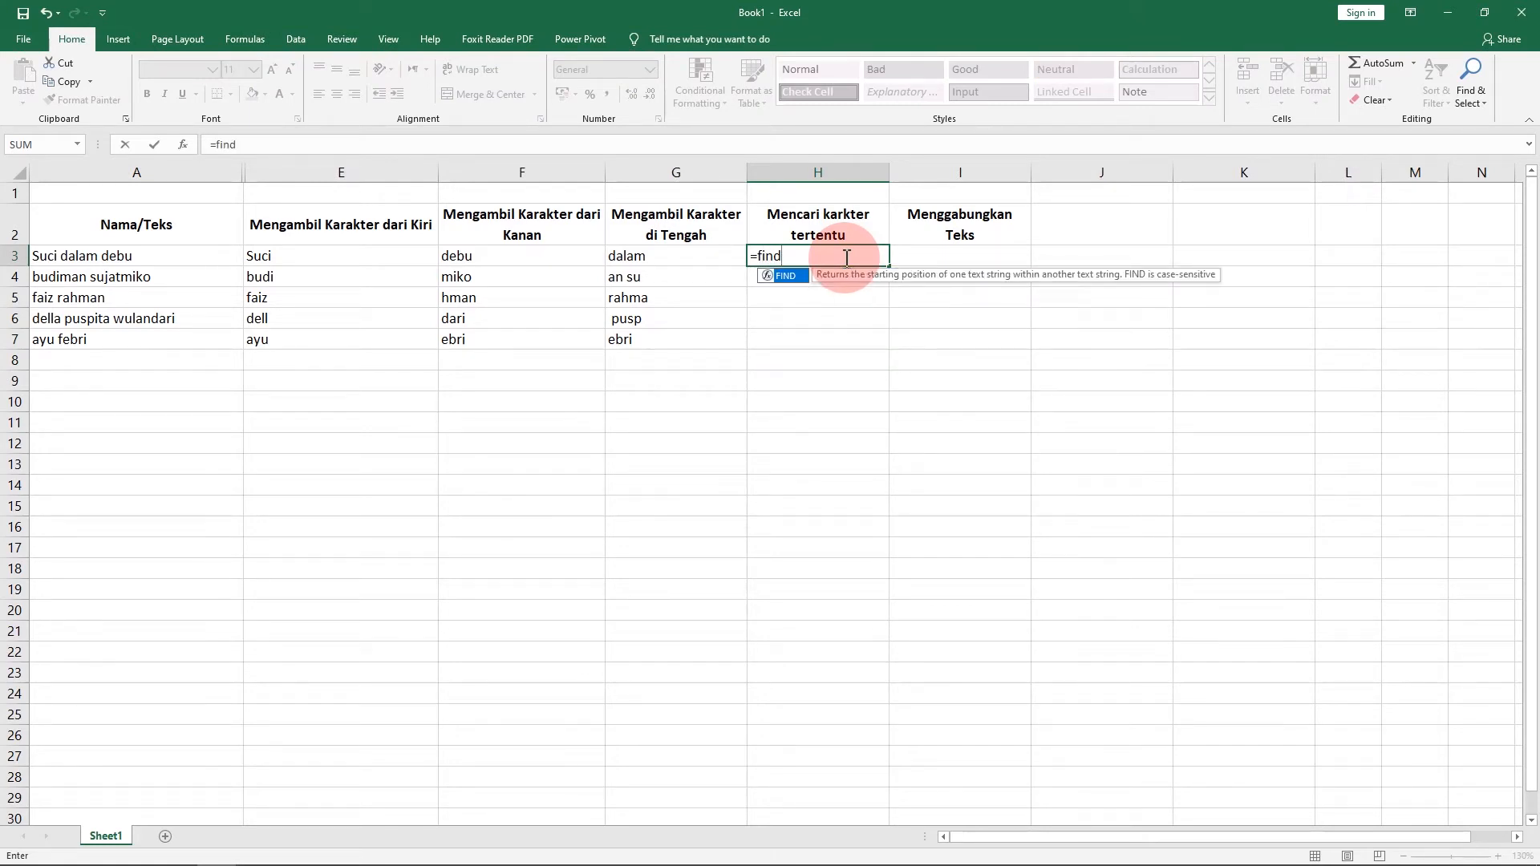
text((" ";)
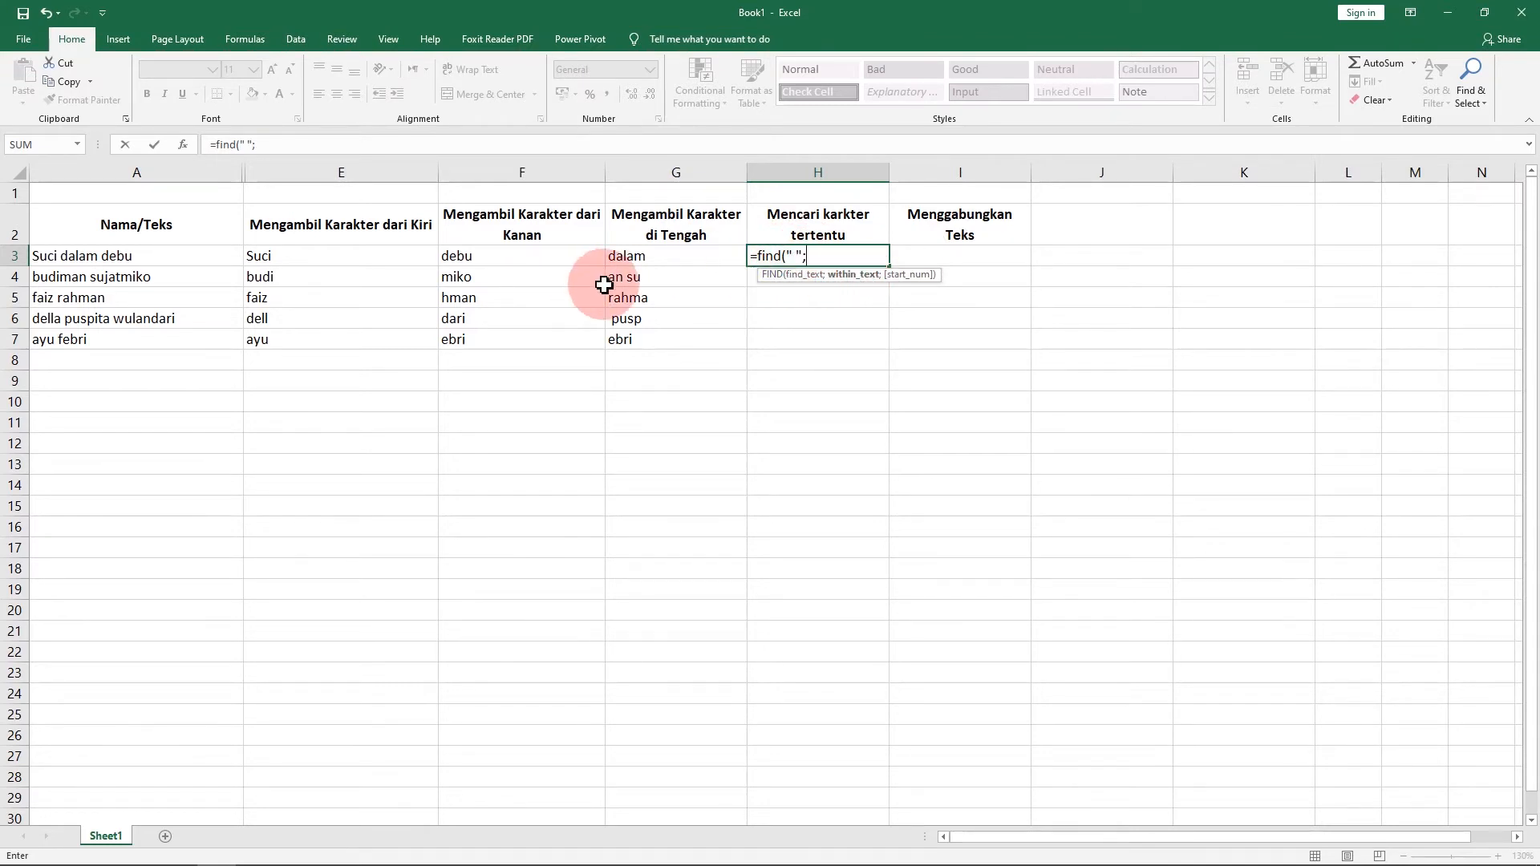
click(47, 256)
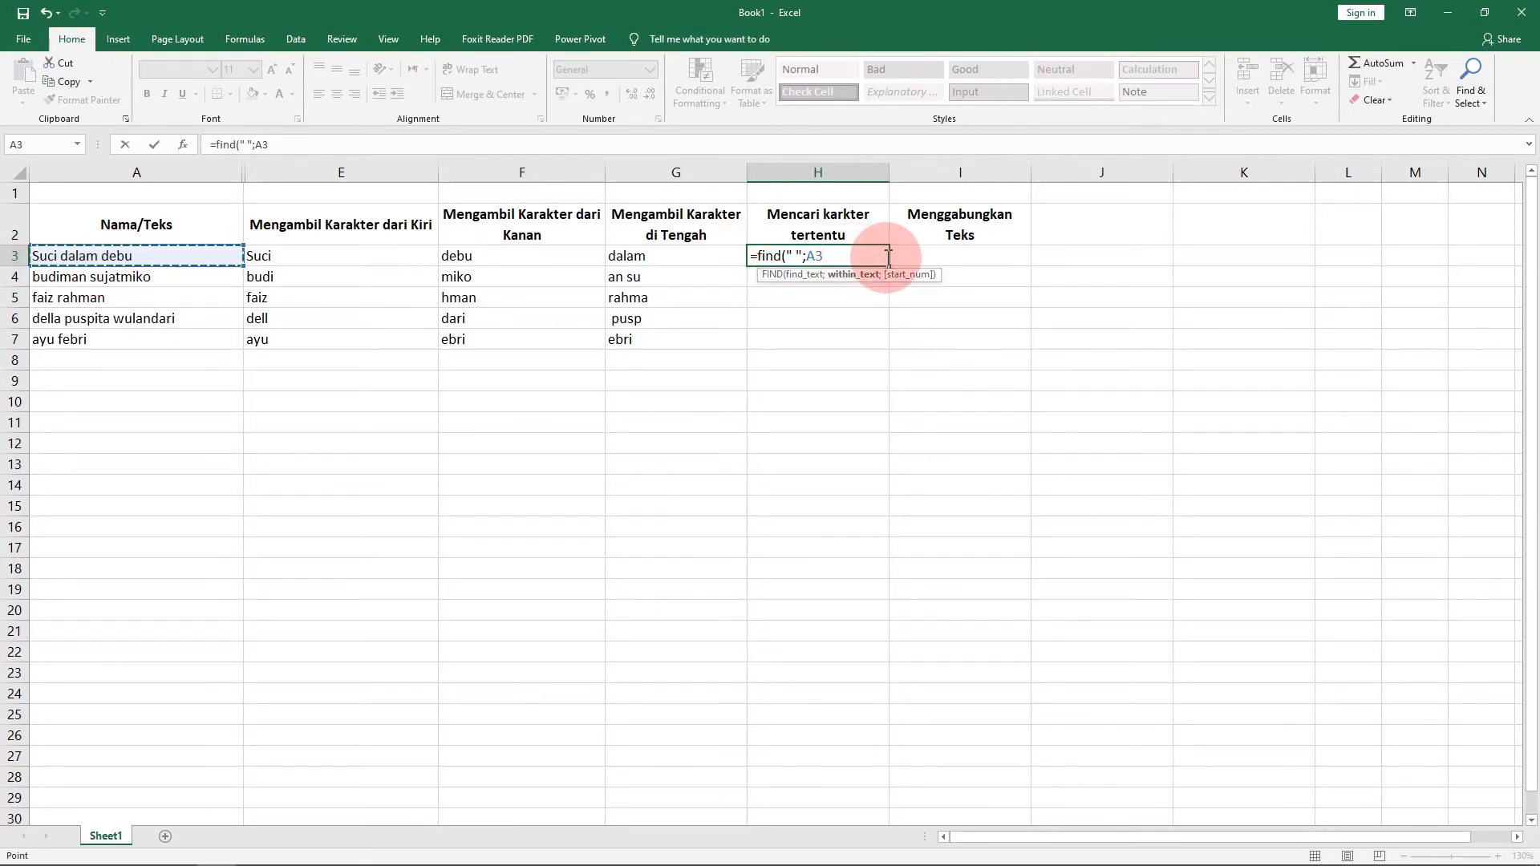
text(;1)
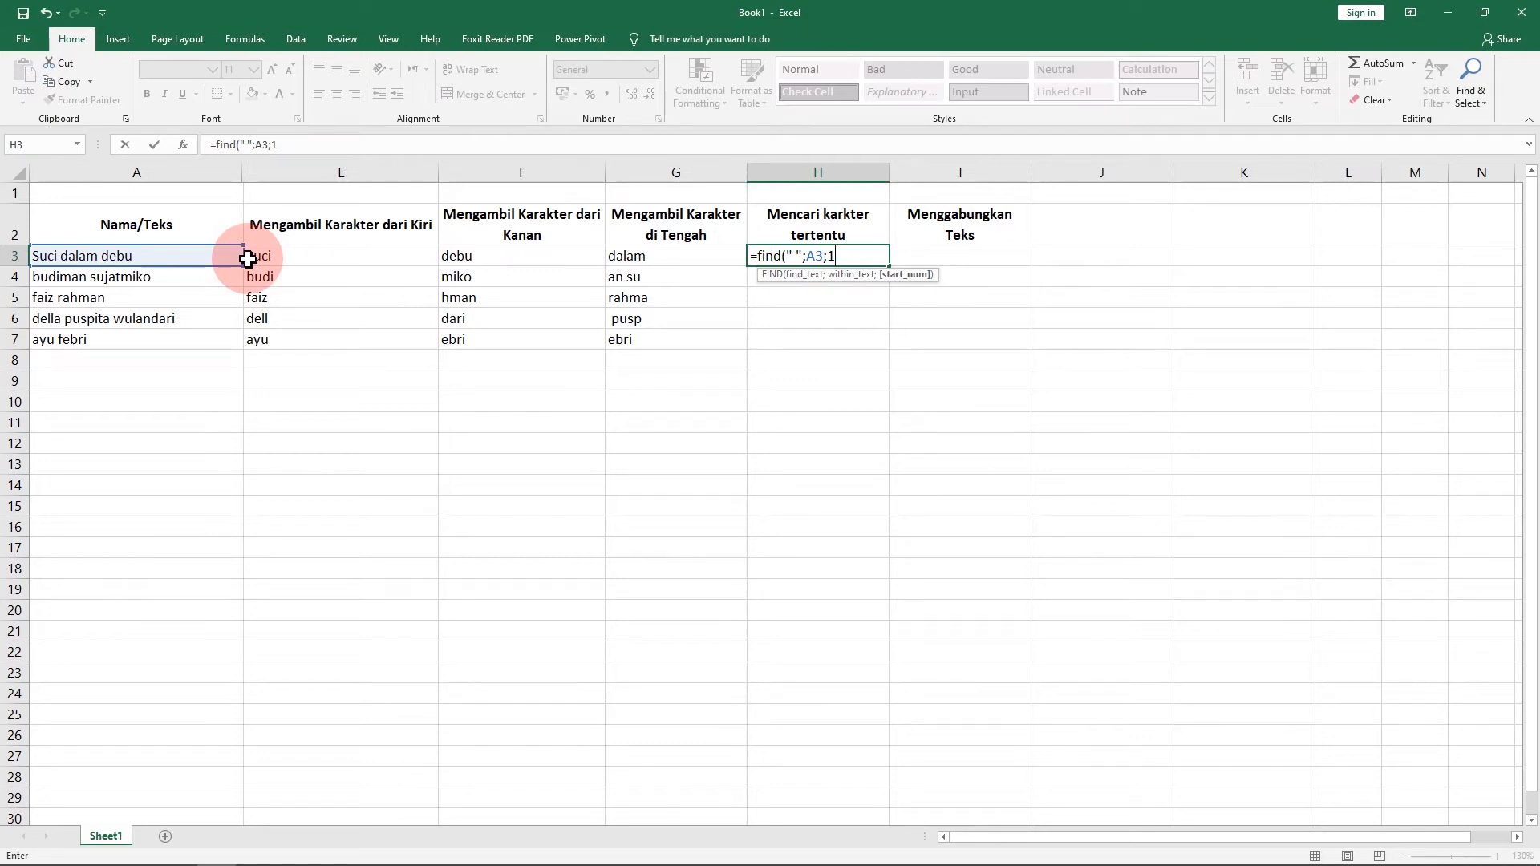
click(792, 257)
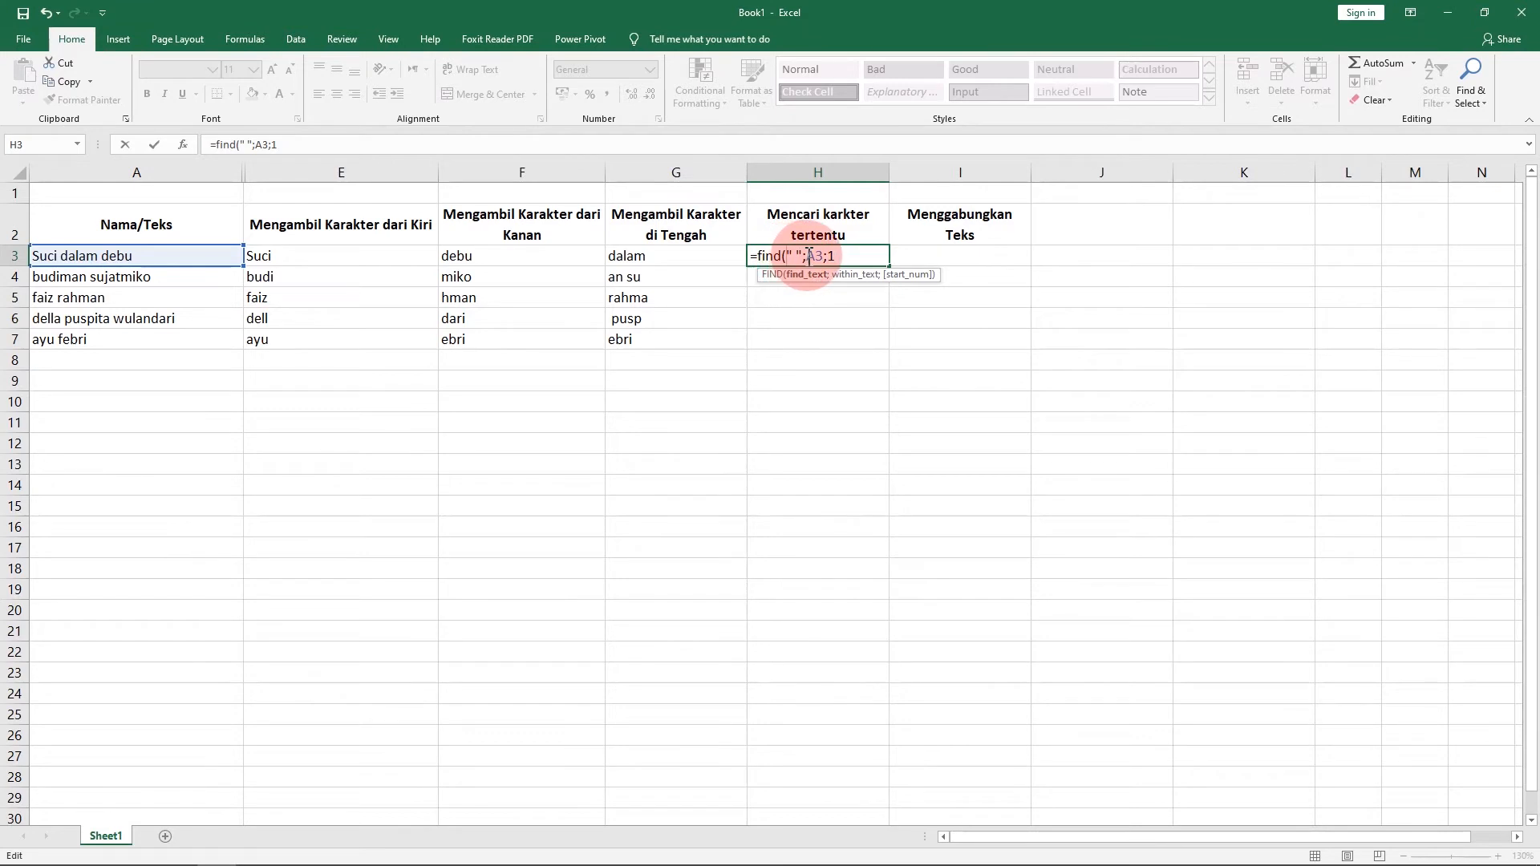
click(808, 255)
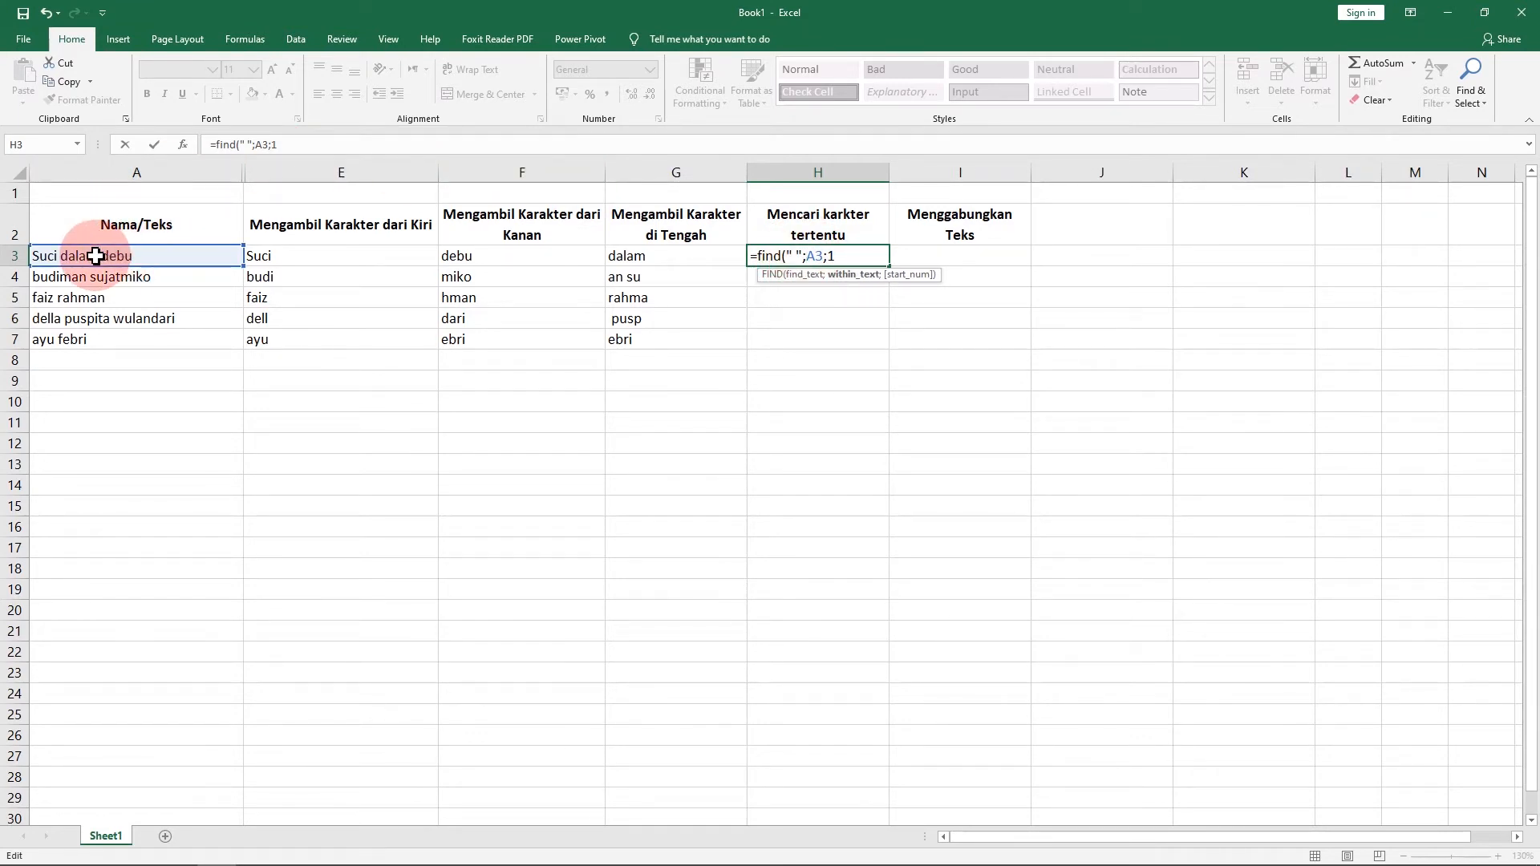
click(853, 258)
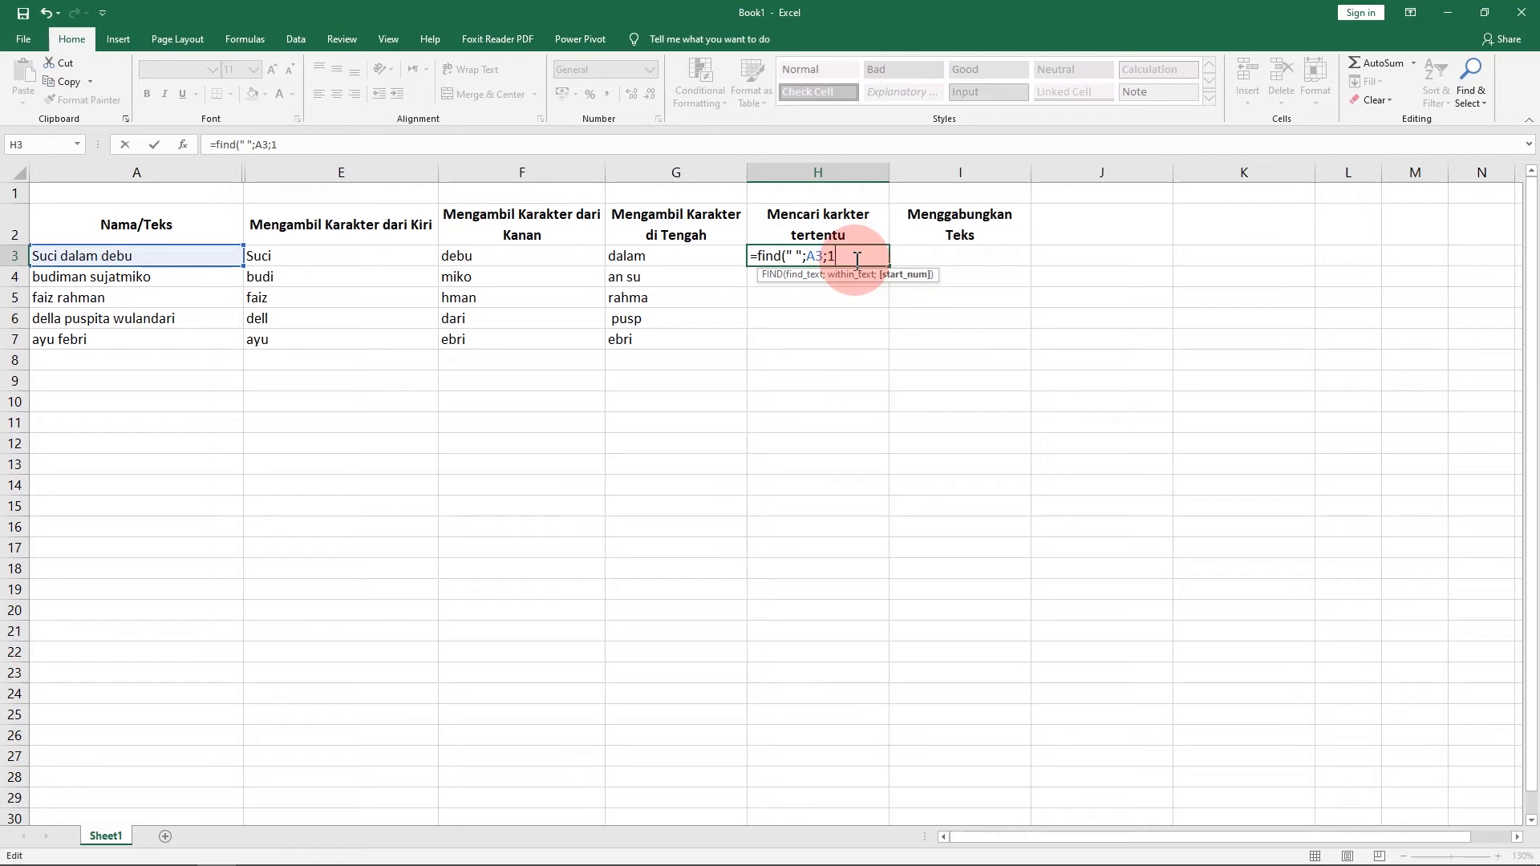
text())
key(Return)
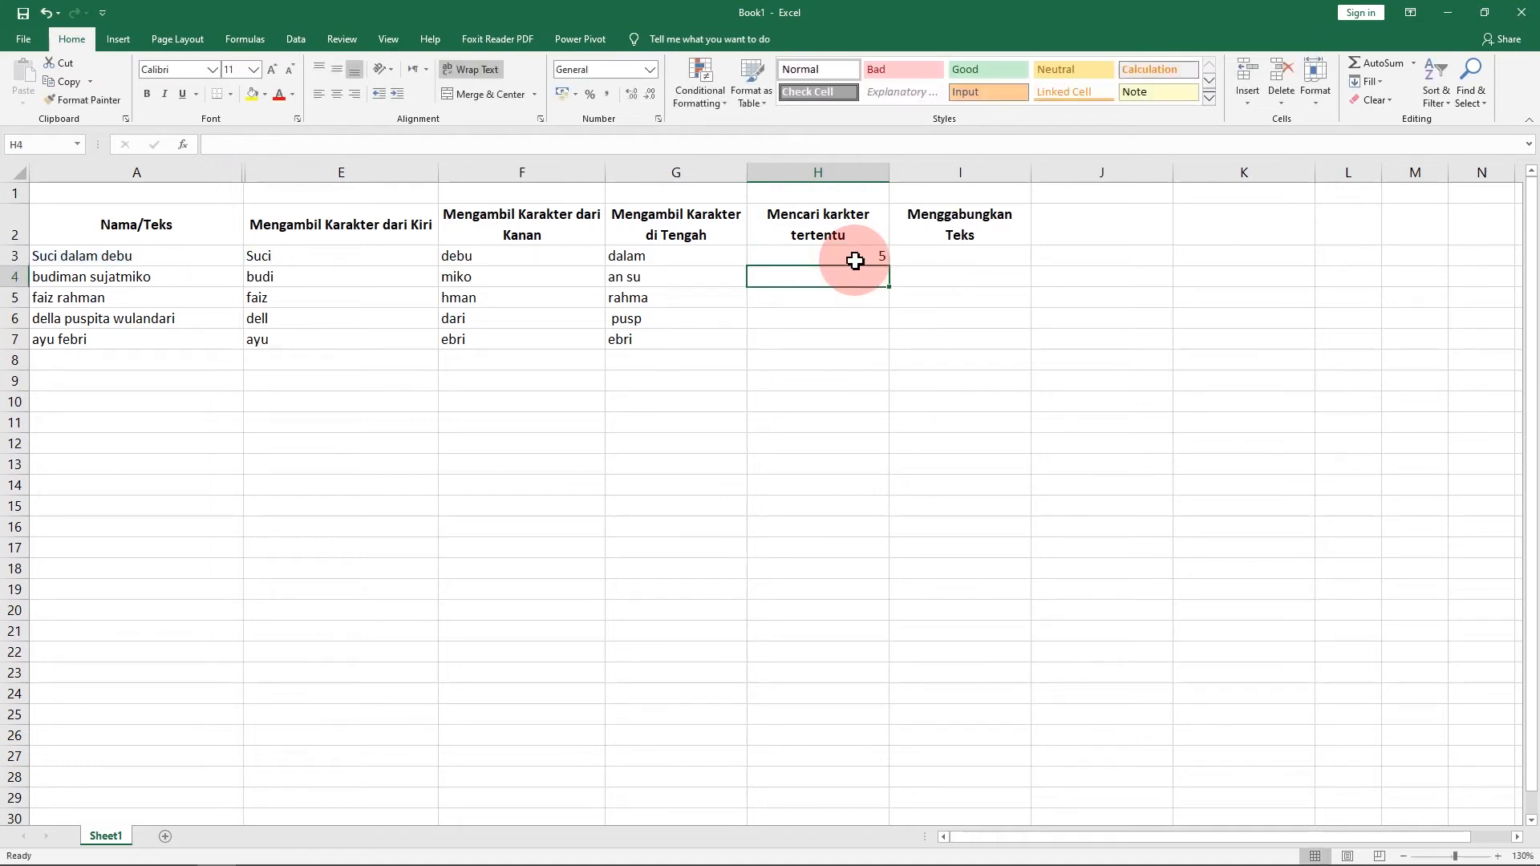
Review the arguments of the FIND formula in cell H3 against the source text in A3
click(855, 261)
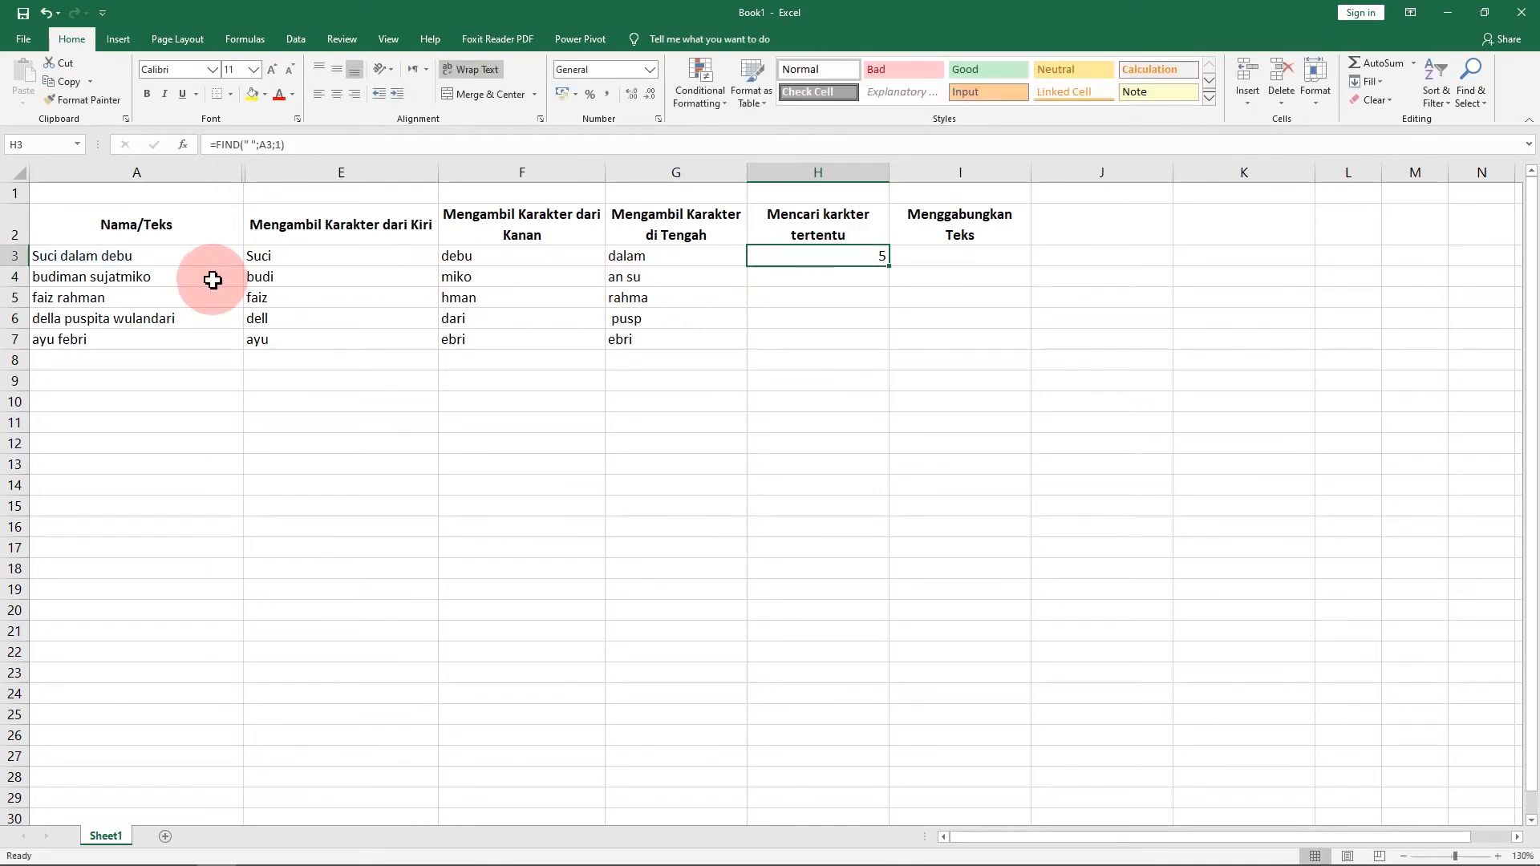
click(46, 264)
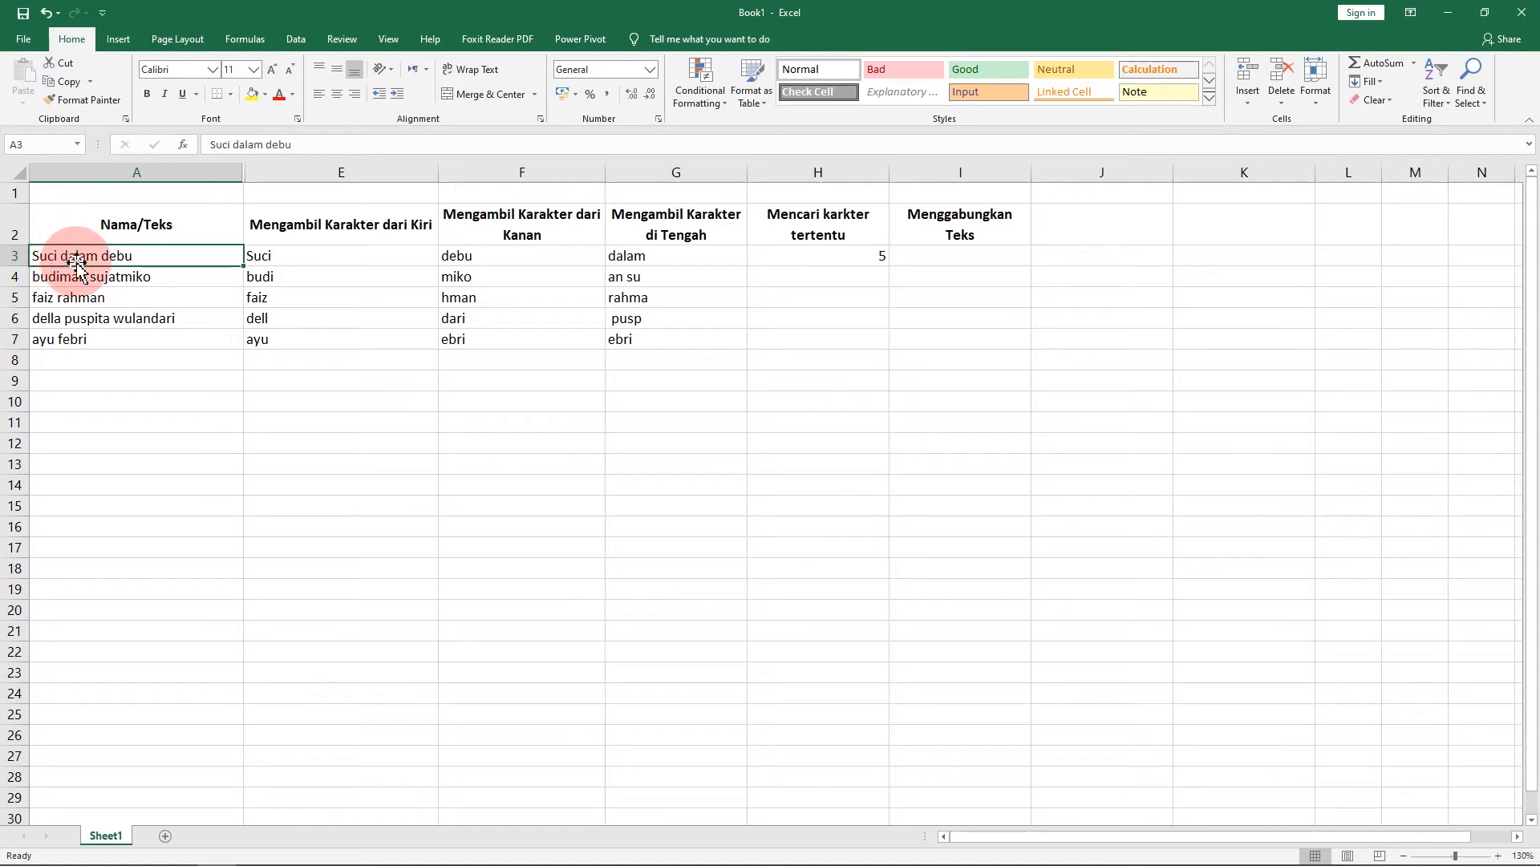
click(797, 255)
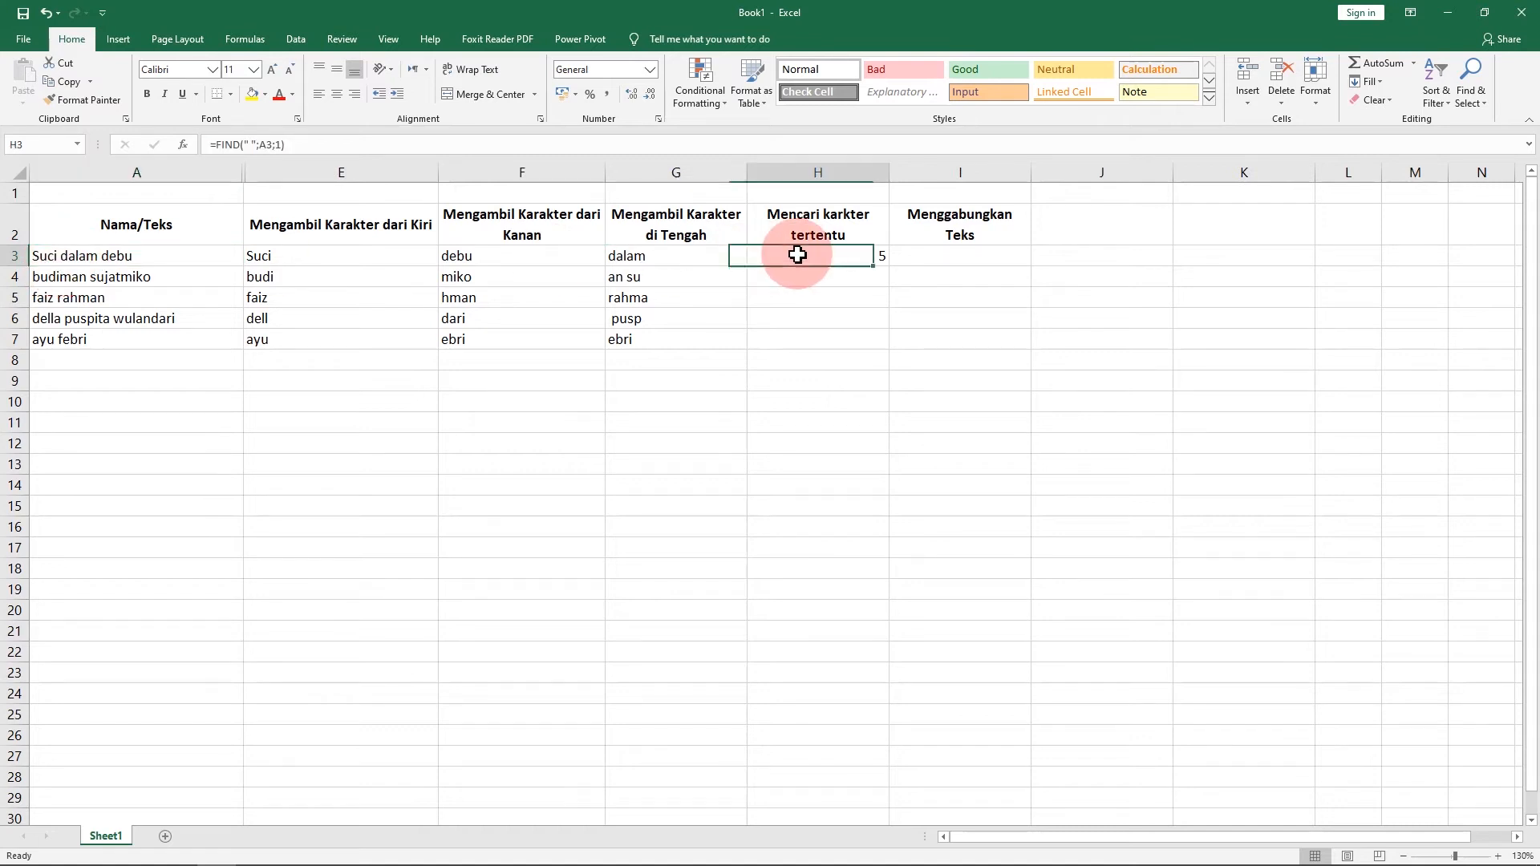
click(252, 144)
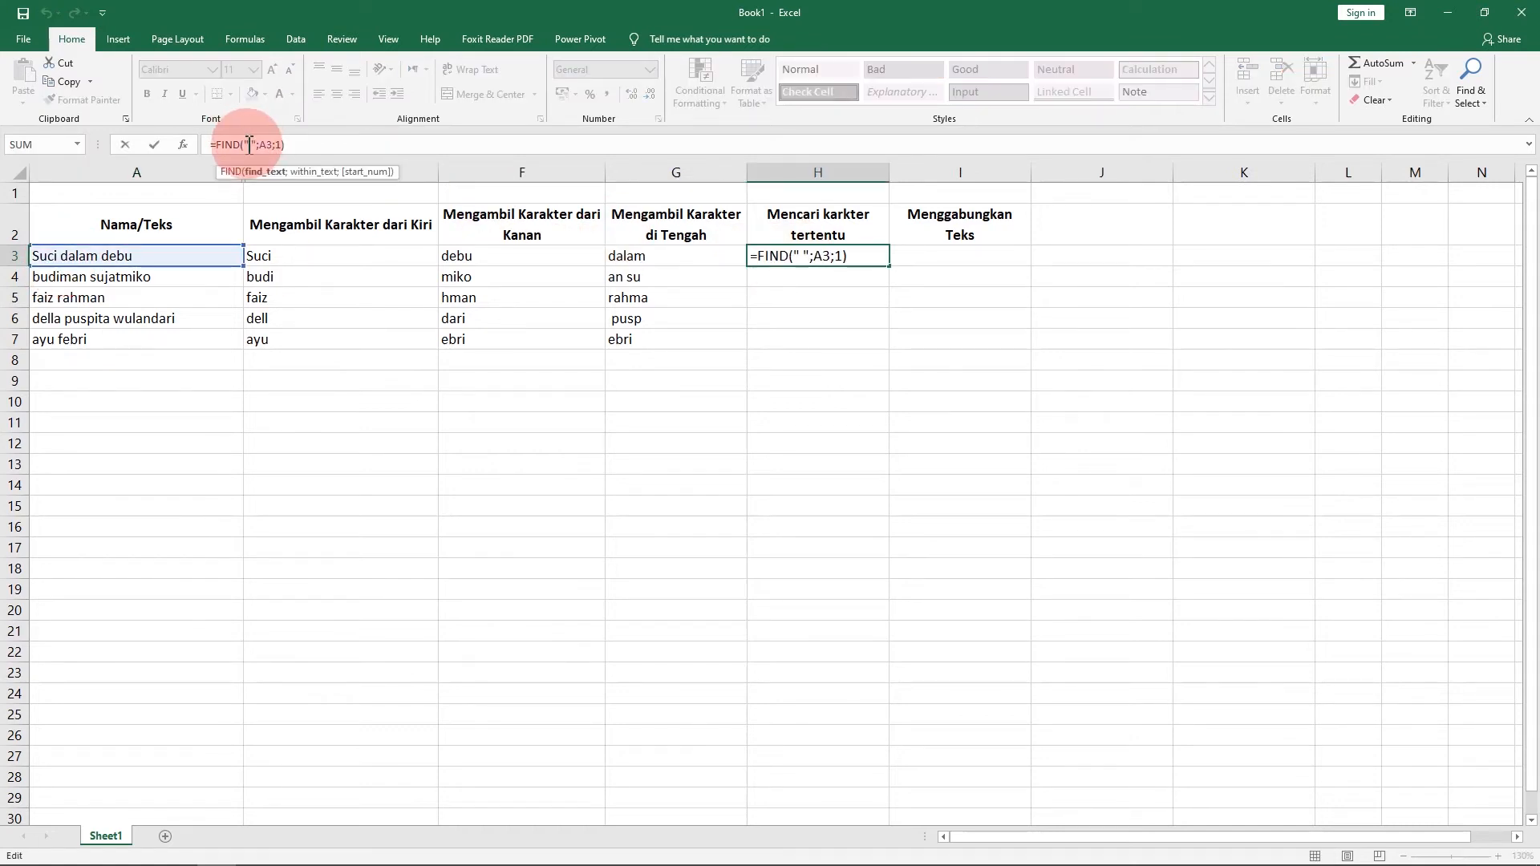
click(810, 255)
click(853, 258)
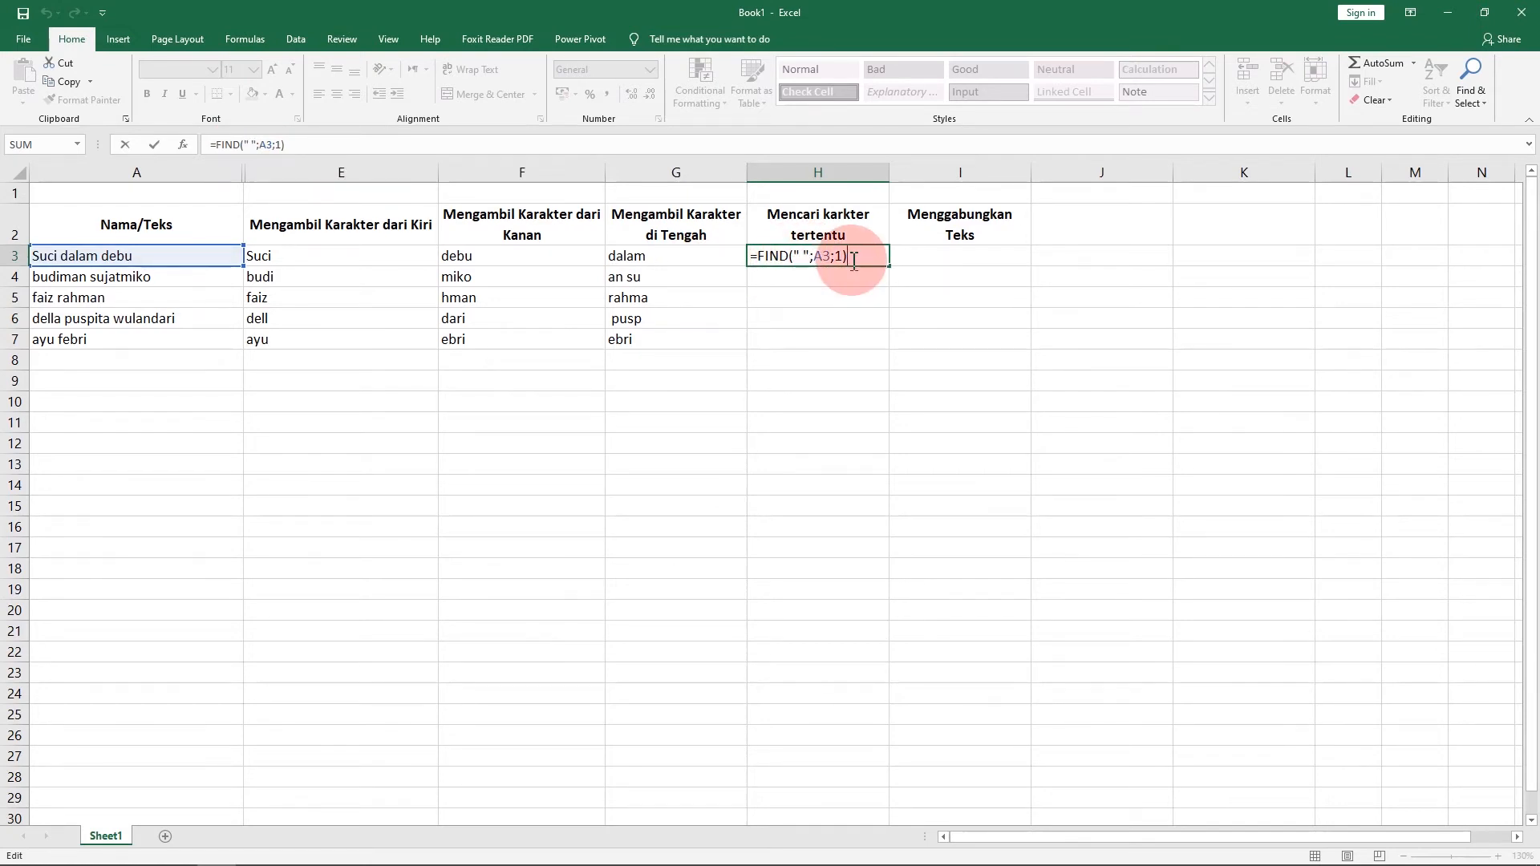
key(Return)
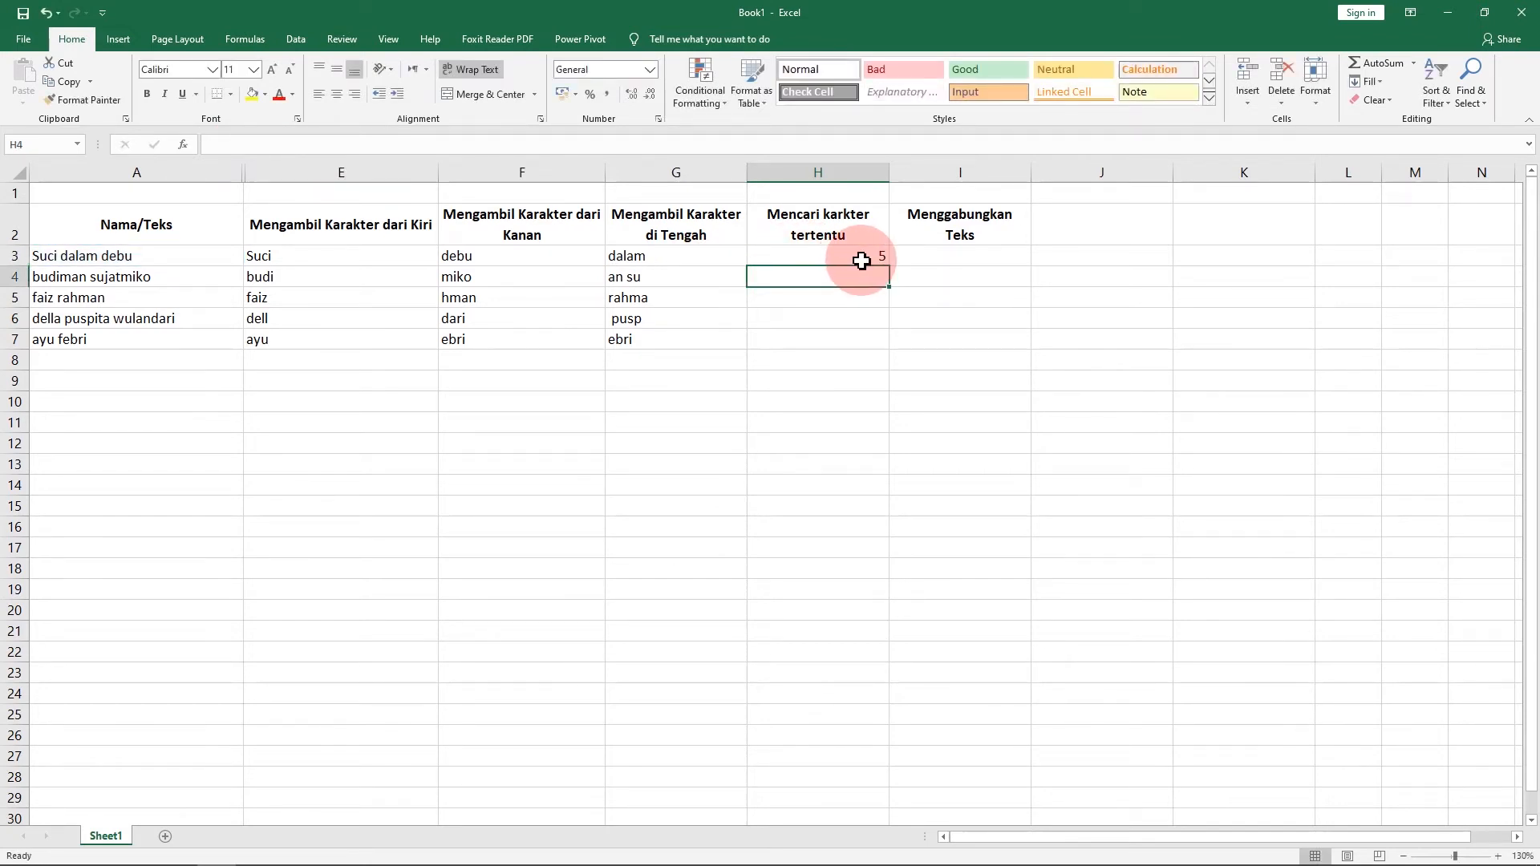
Fill the FIND formula from cell H3 down to H7 and check the copied formulas in H4, H5 and H6
click(878, 257)
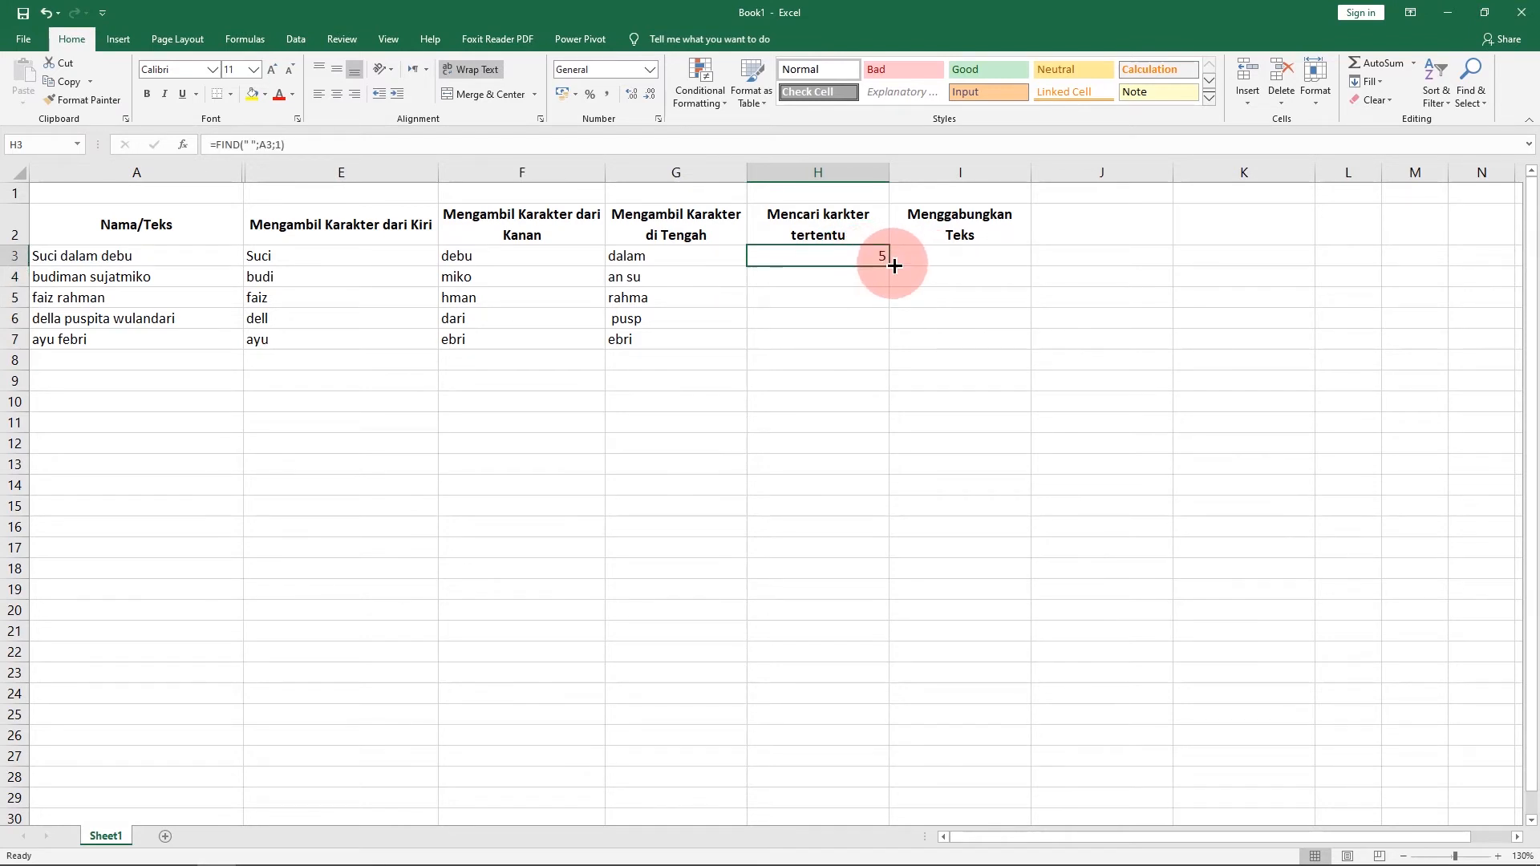
drag(887, 266, 879, 348)
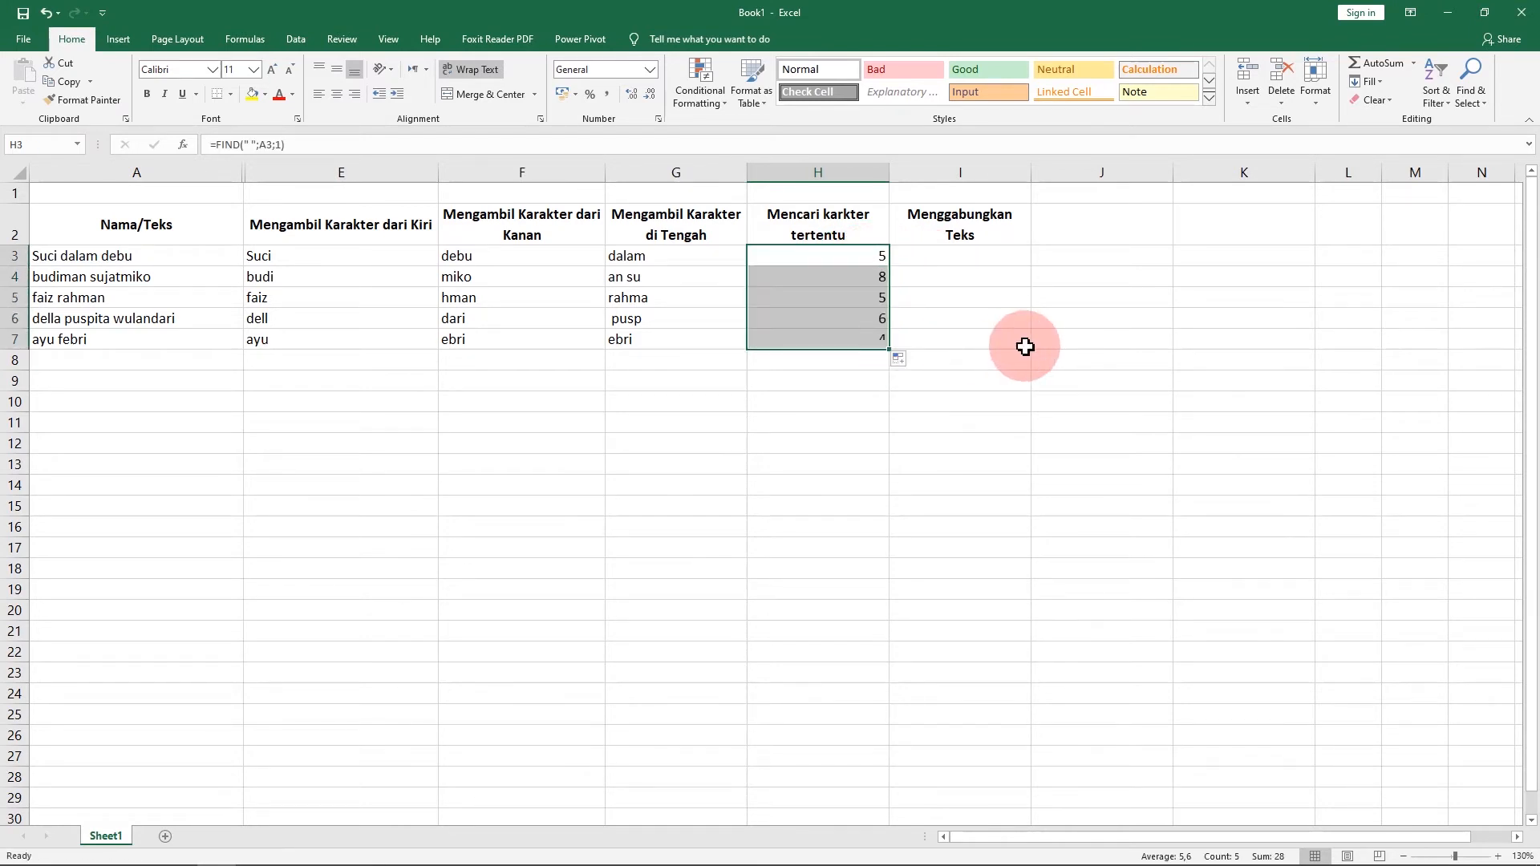
click(873, 258)
click(843, 277)
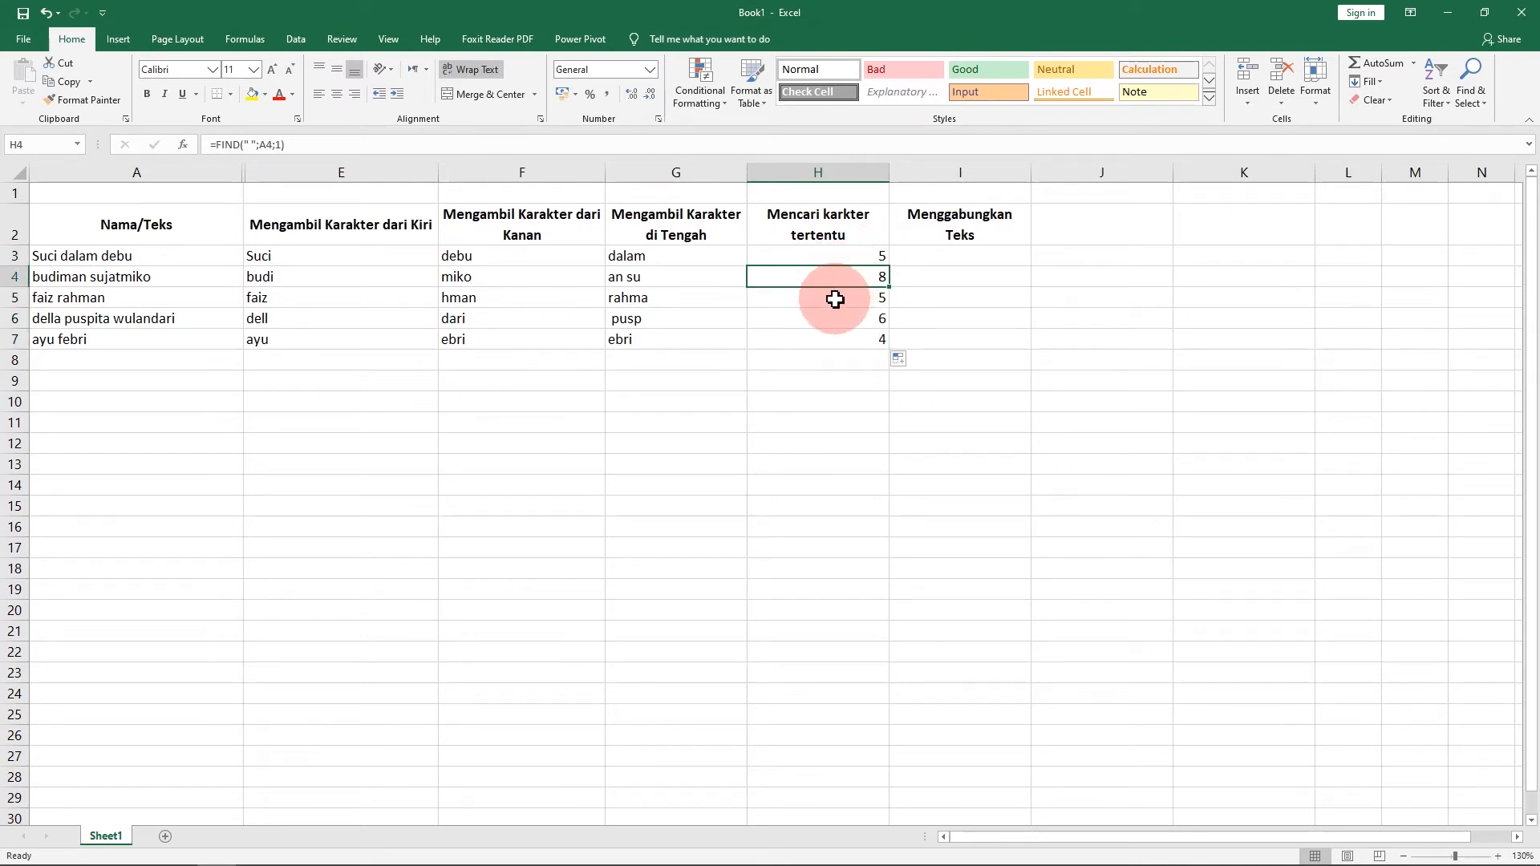
click(836, 298)
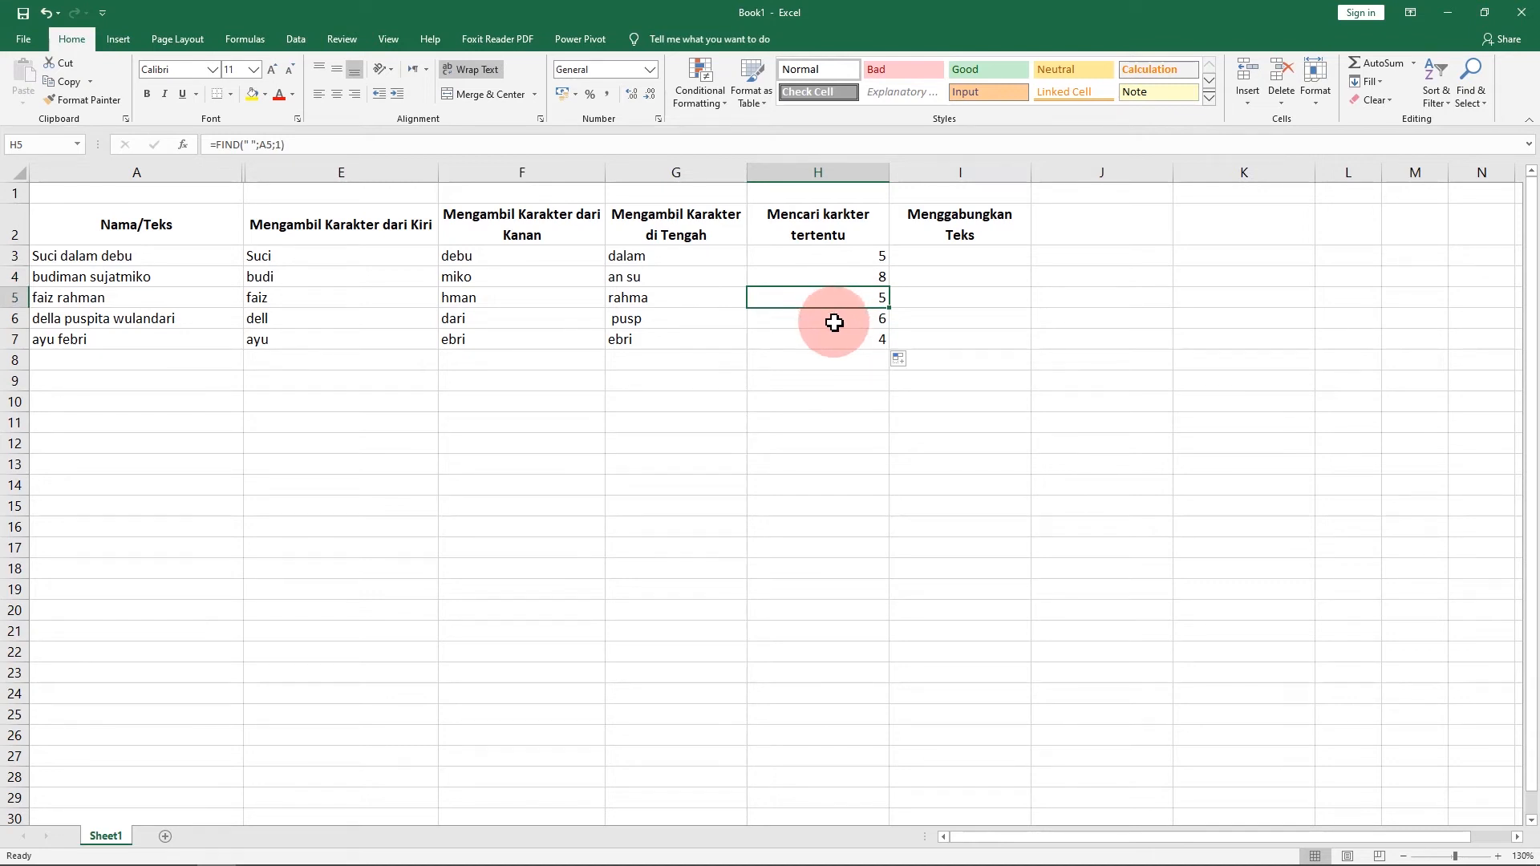
click(834, 322)
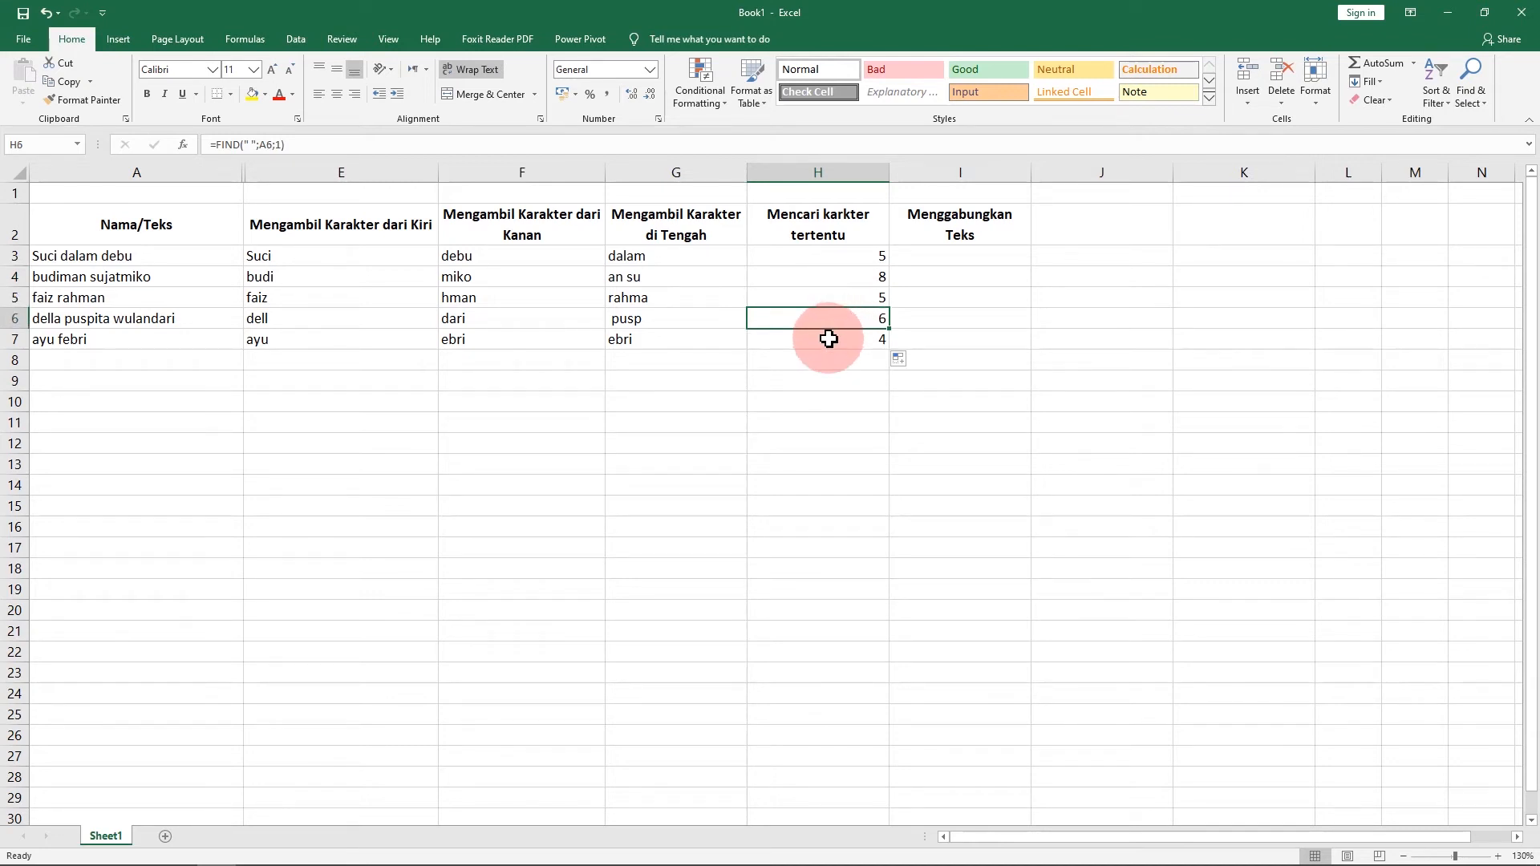
Enter =E3&G3&F3 in cell I3 to join the extracted left, middle and right texts
click(983, 258)
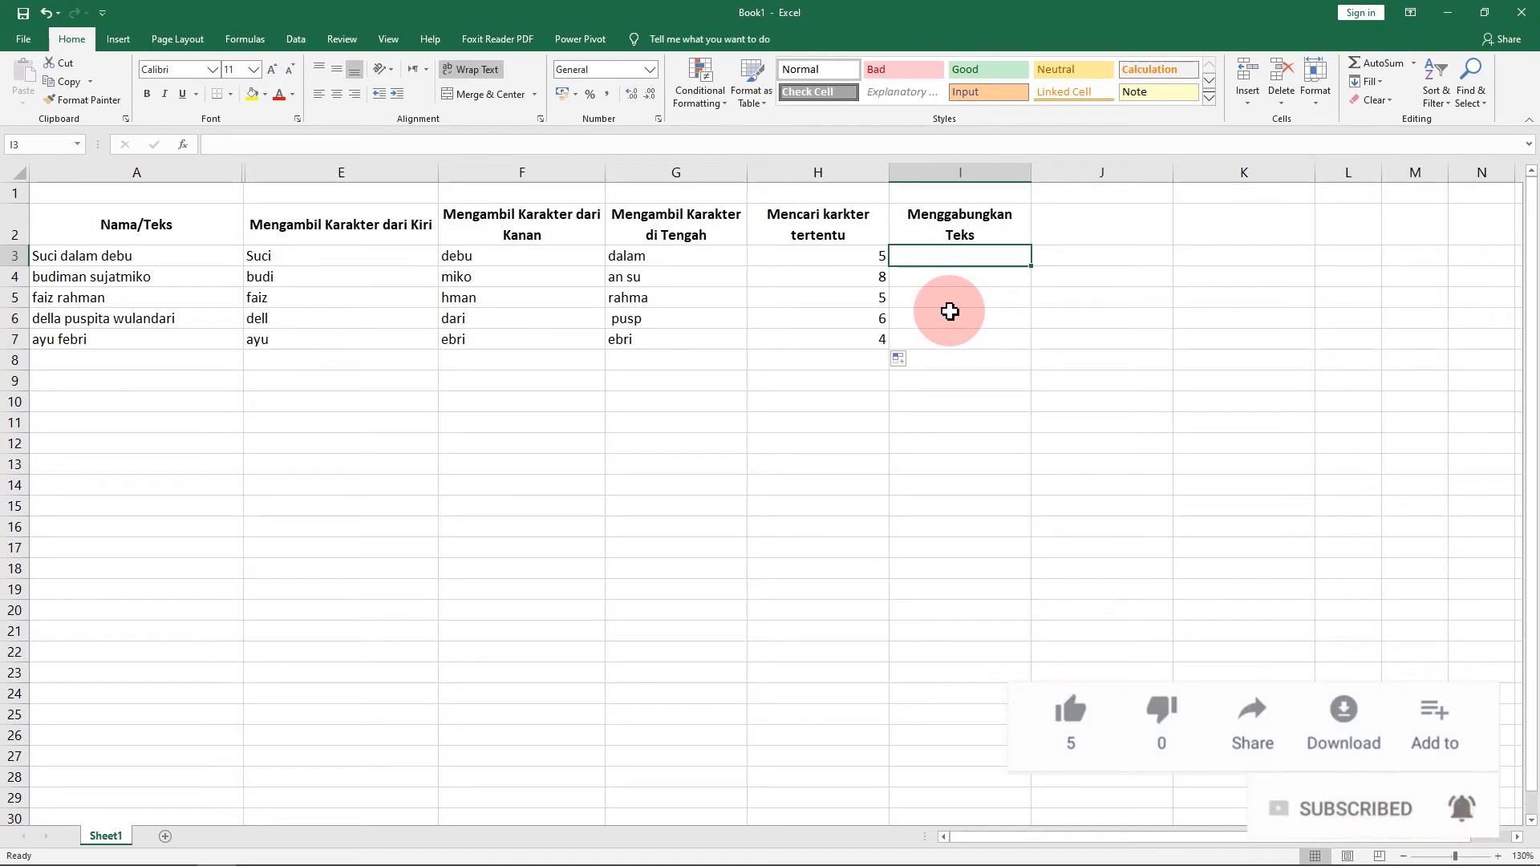
text(=)
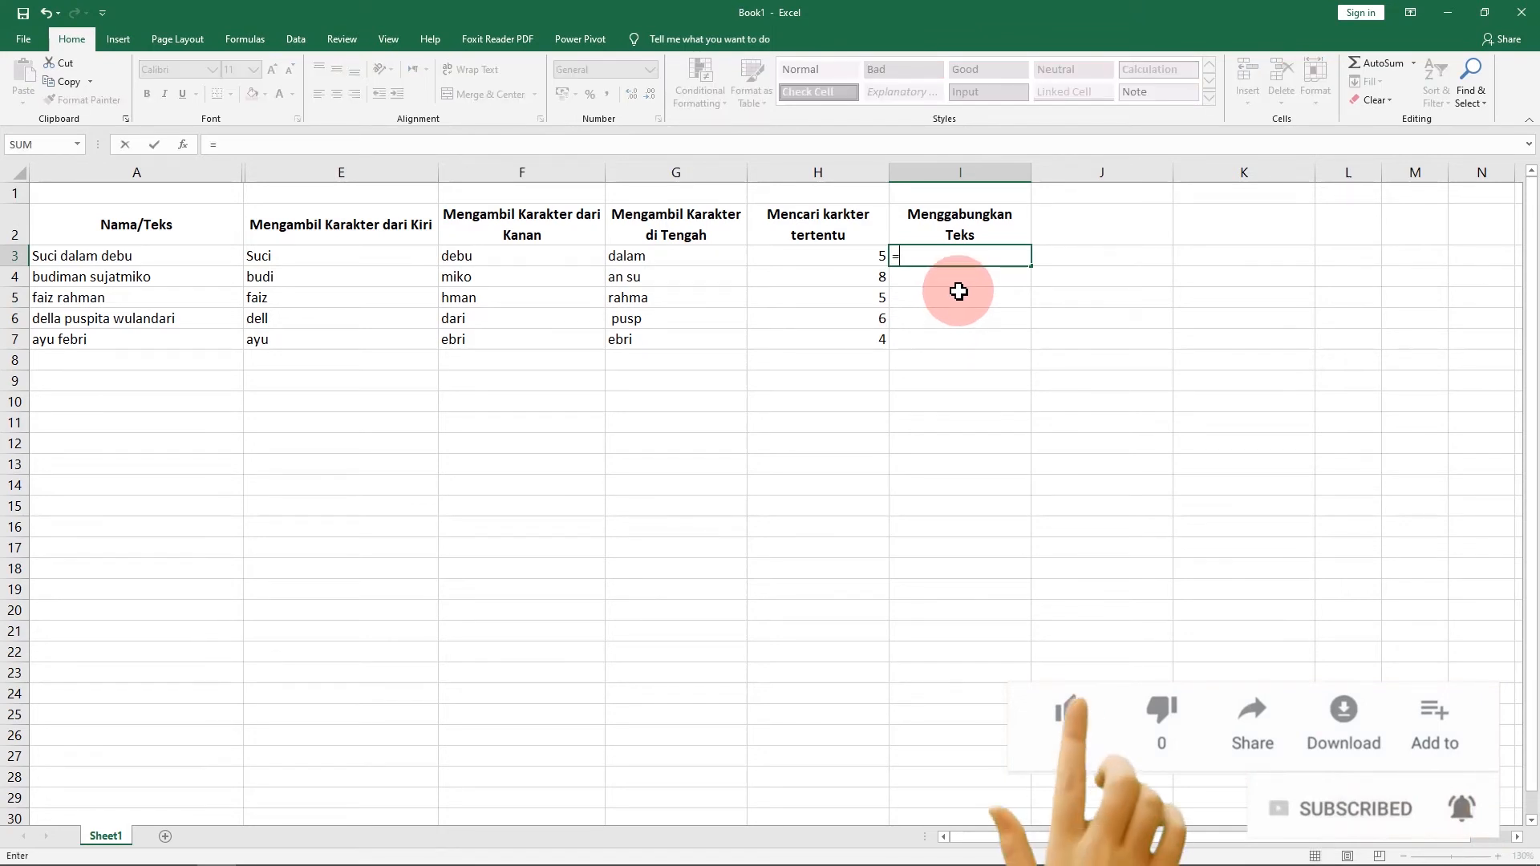
click(314, 259)
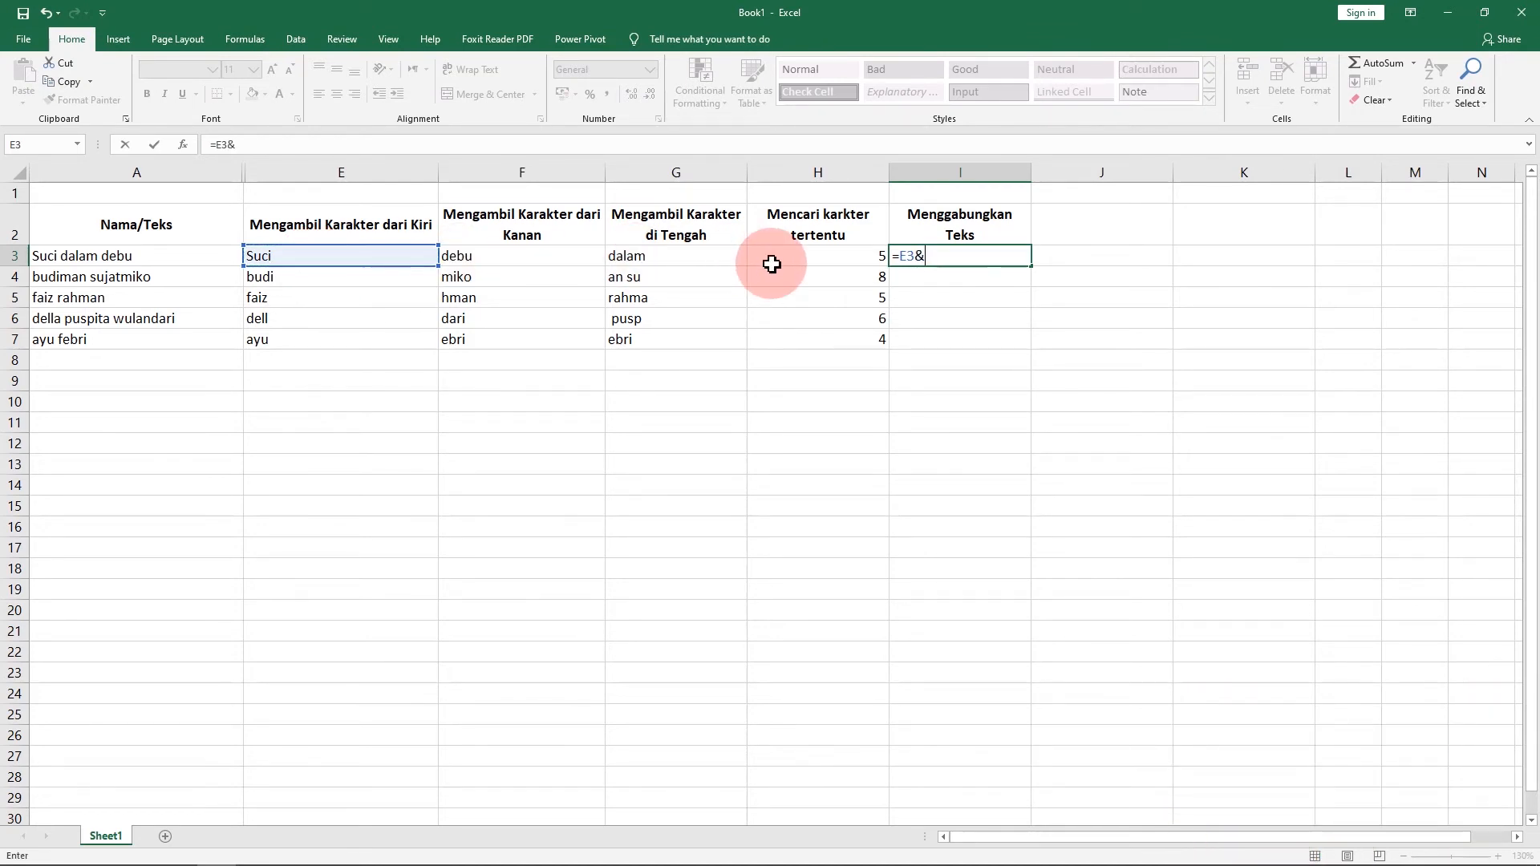
click(618, 255)
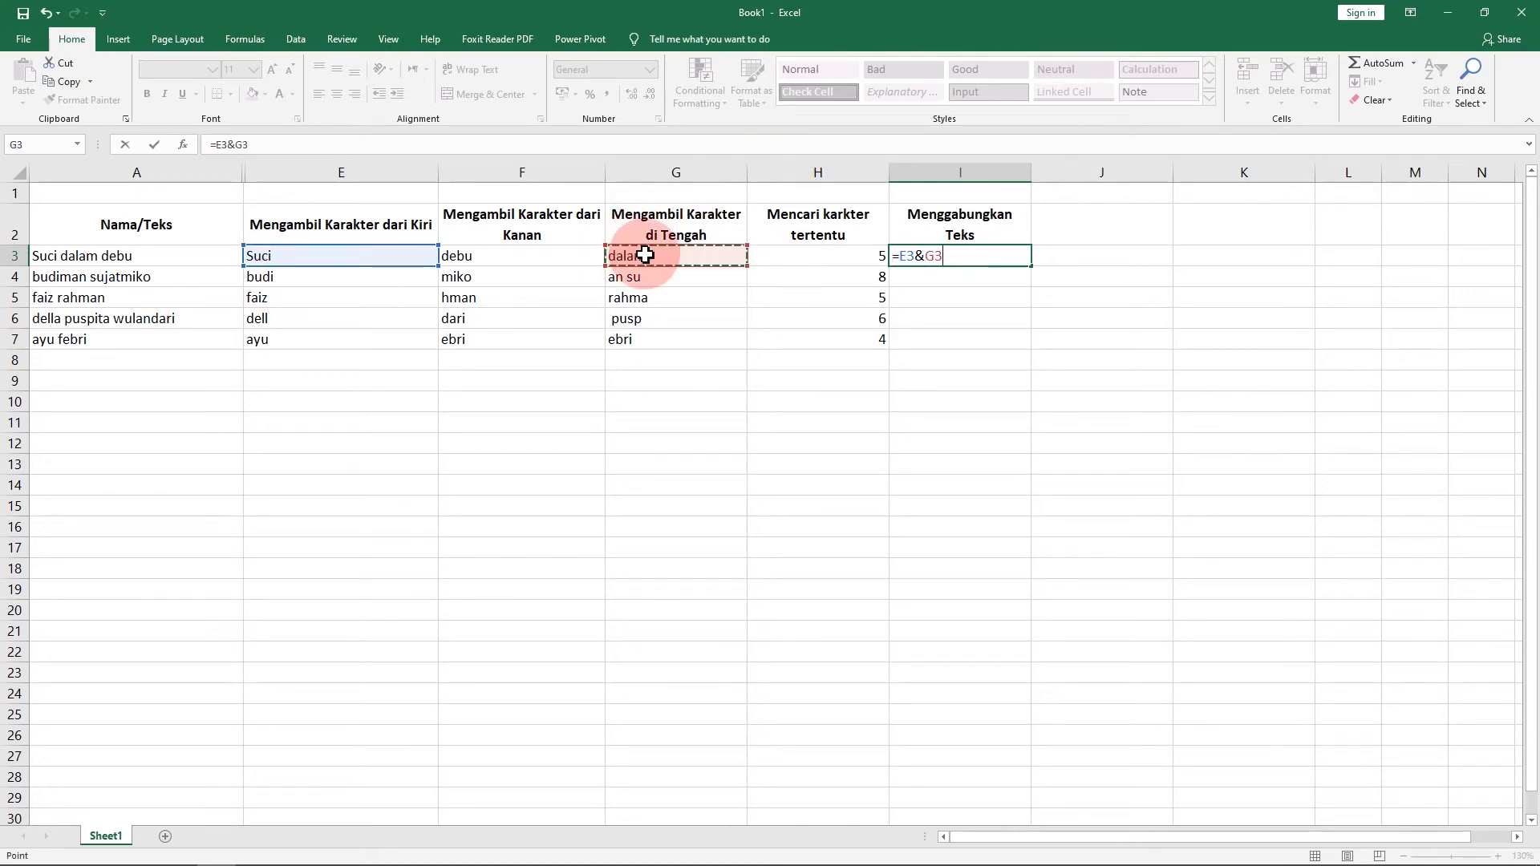
text(&)
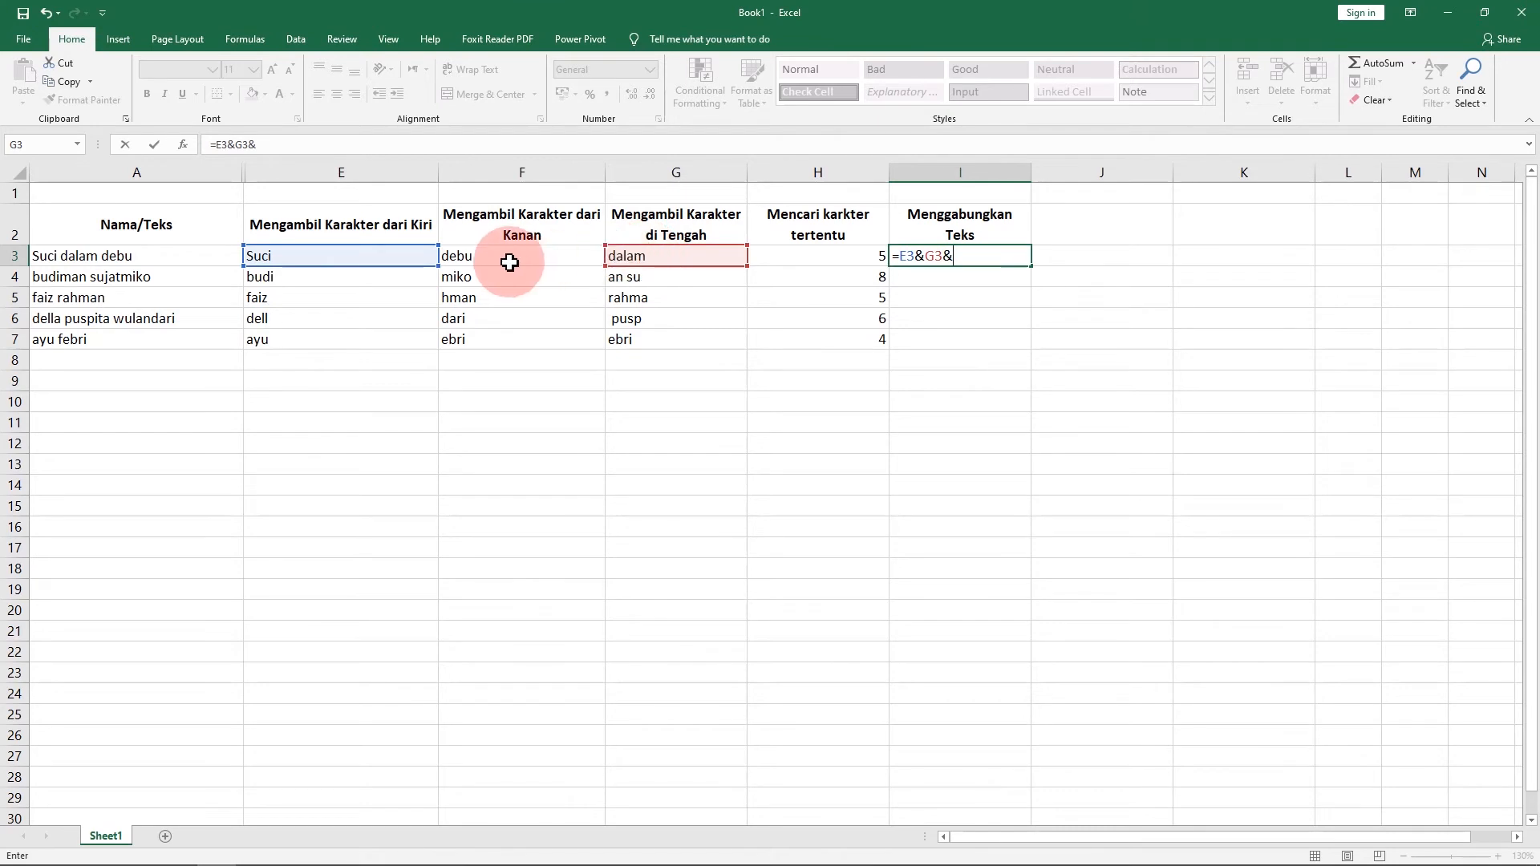
click(509, 256)
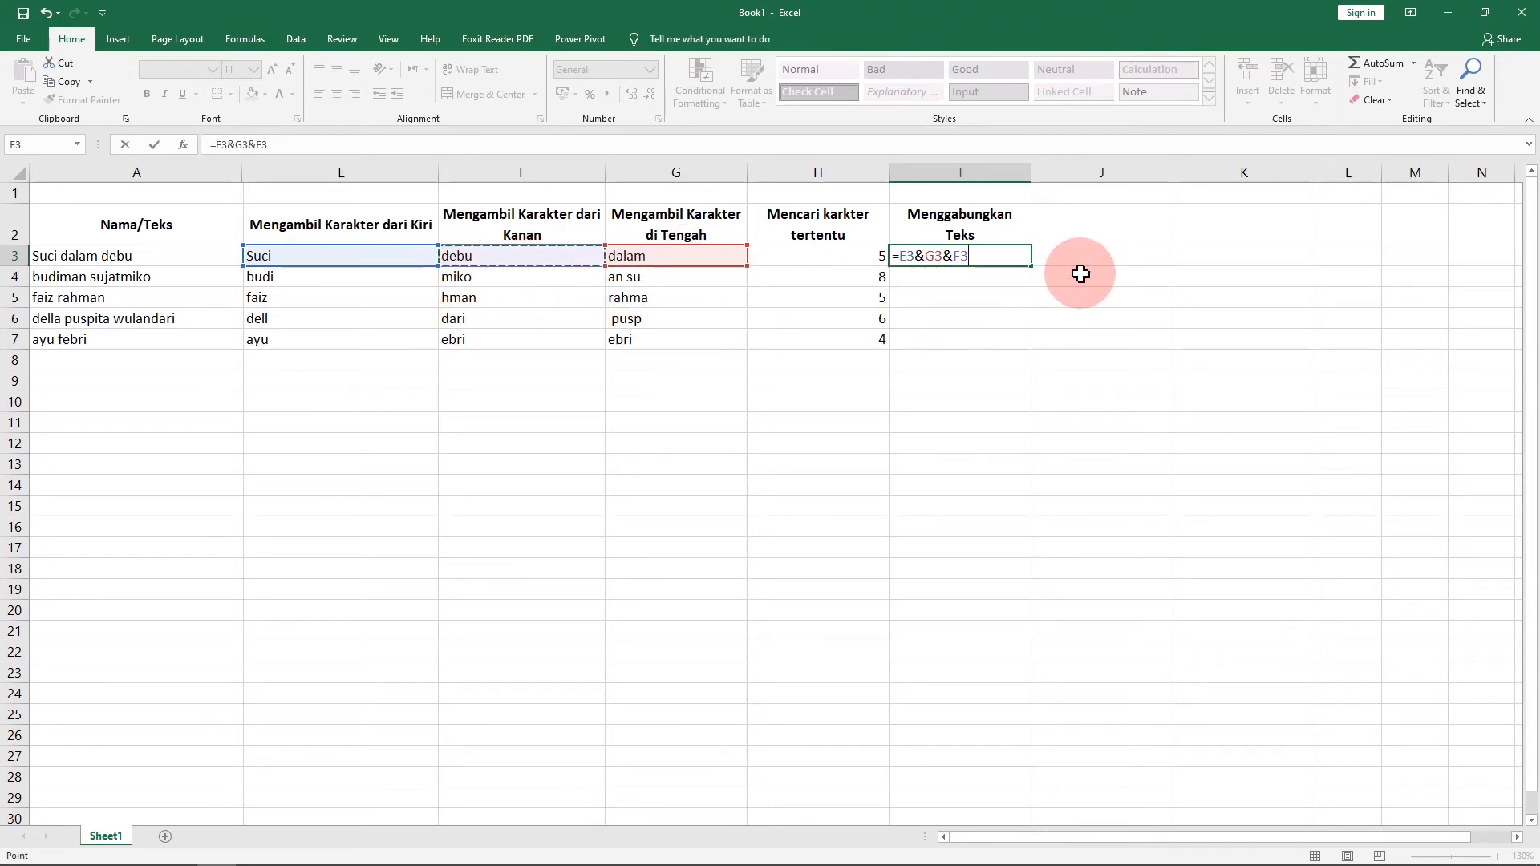
key(Return)
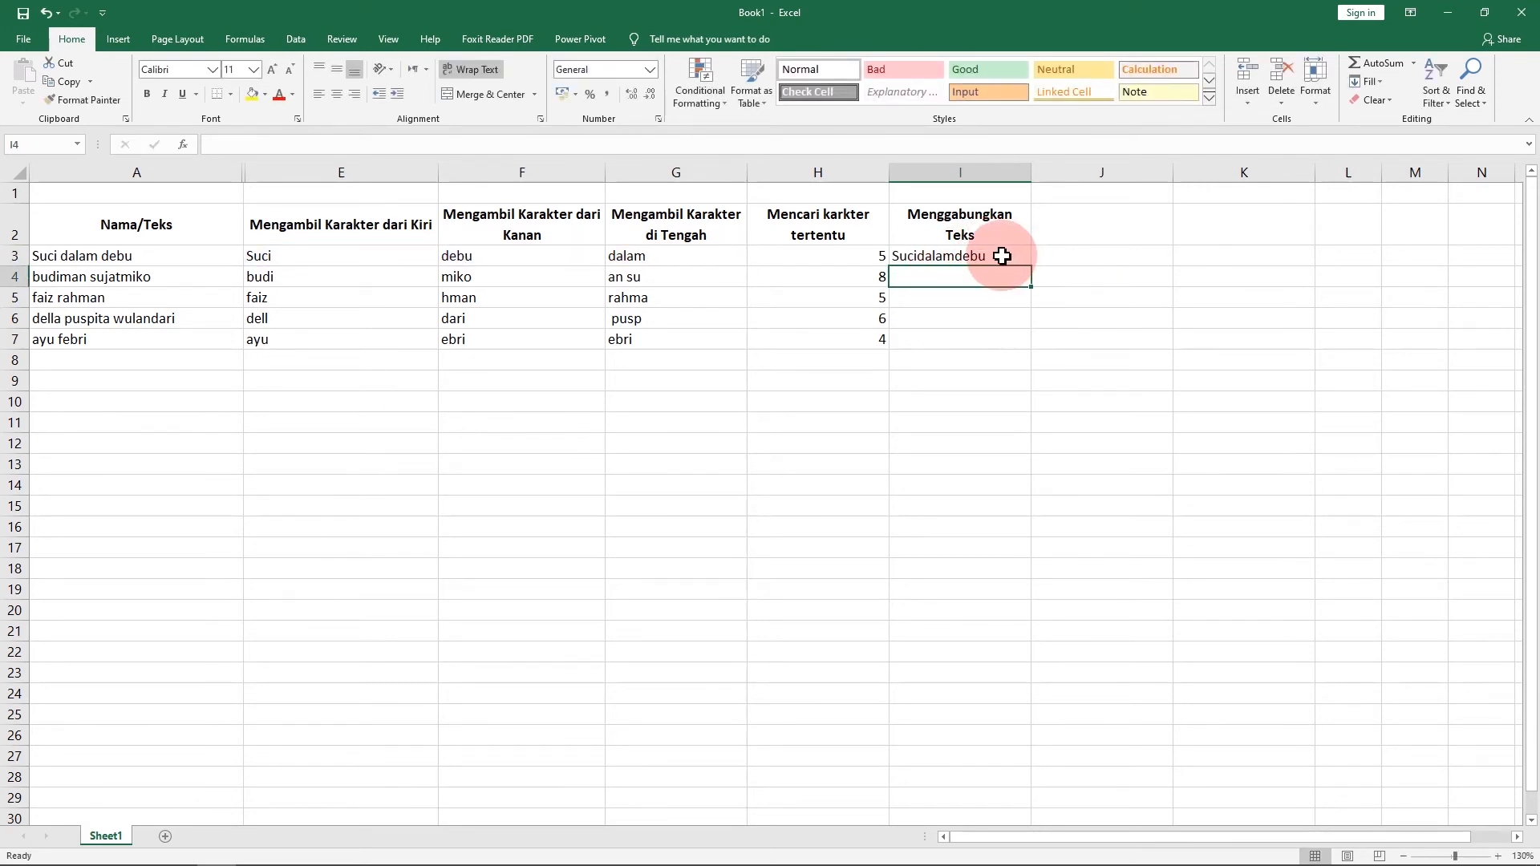
Change the joining formula in cell I3 to =E3&" "&G3&" "&F3 so that spaces separate the parts
click(946, 257)
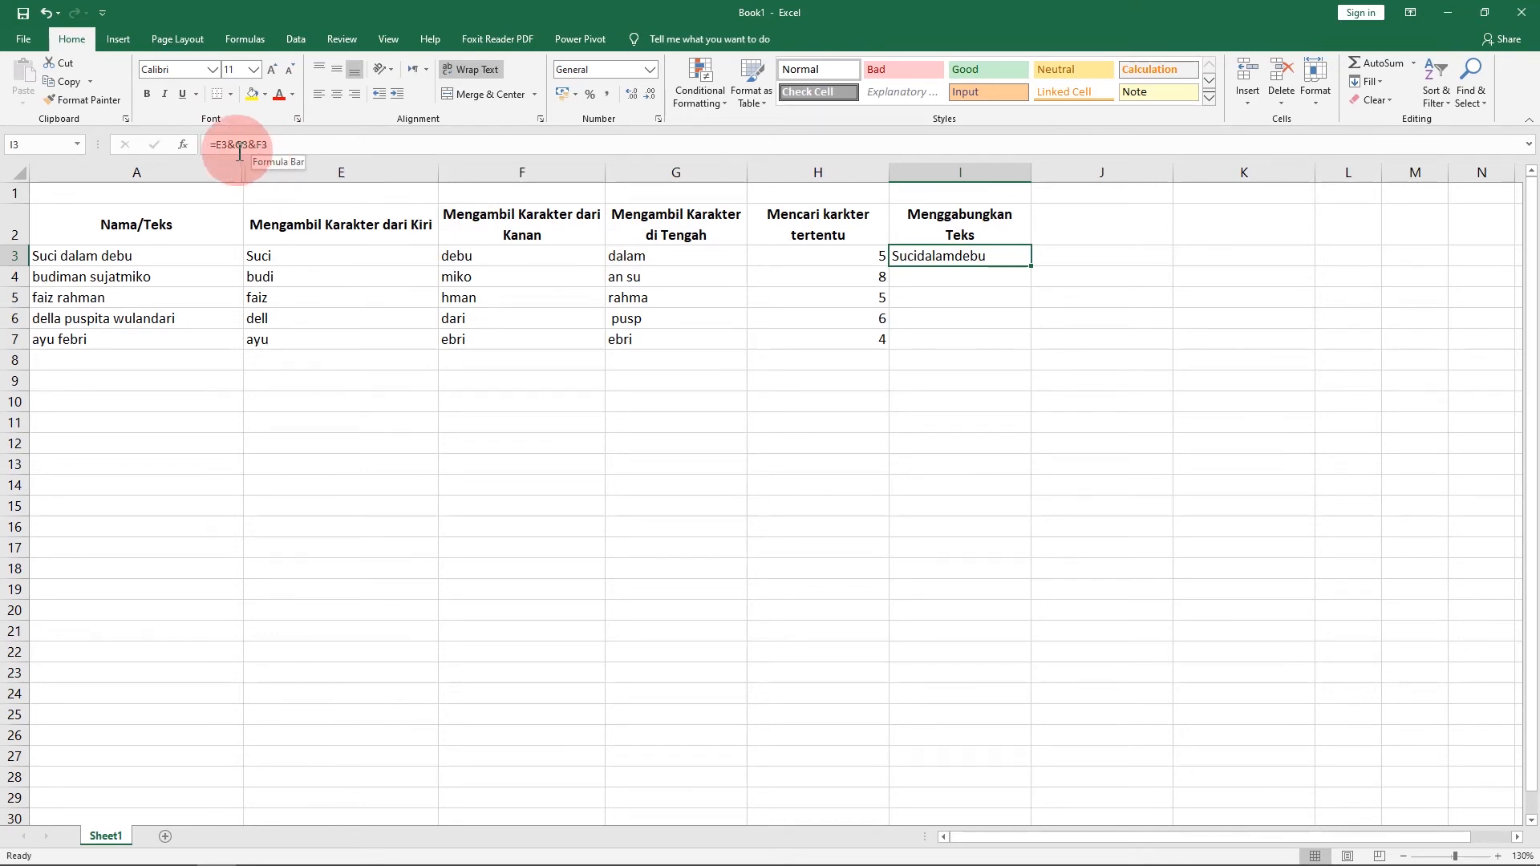
key(F2)
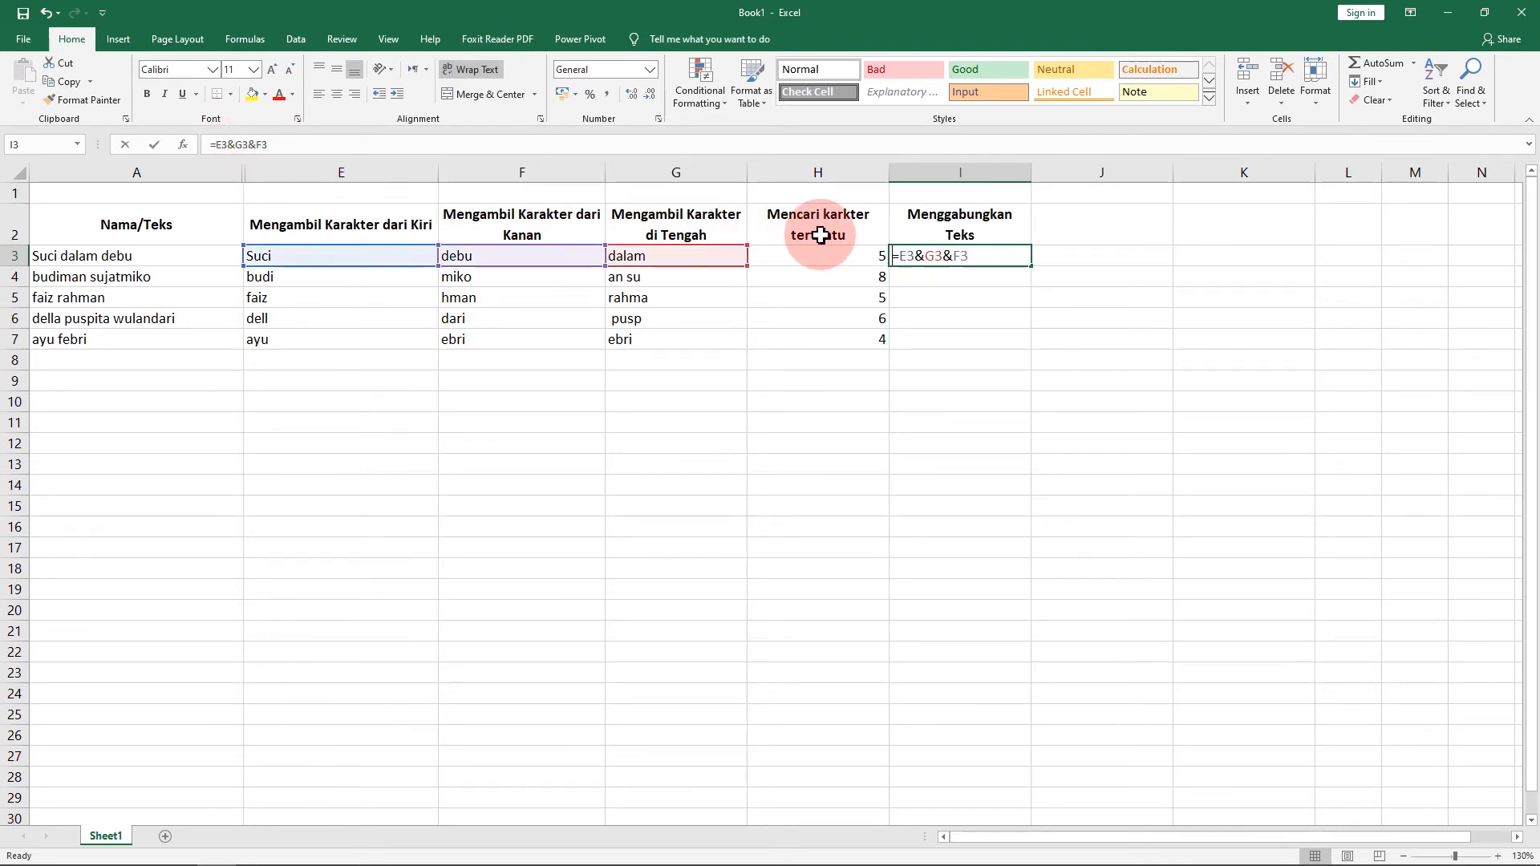
click(913, 262)
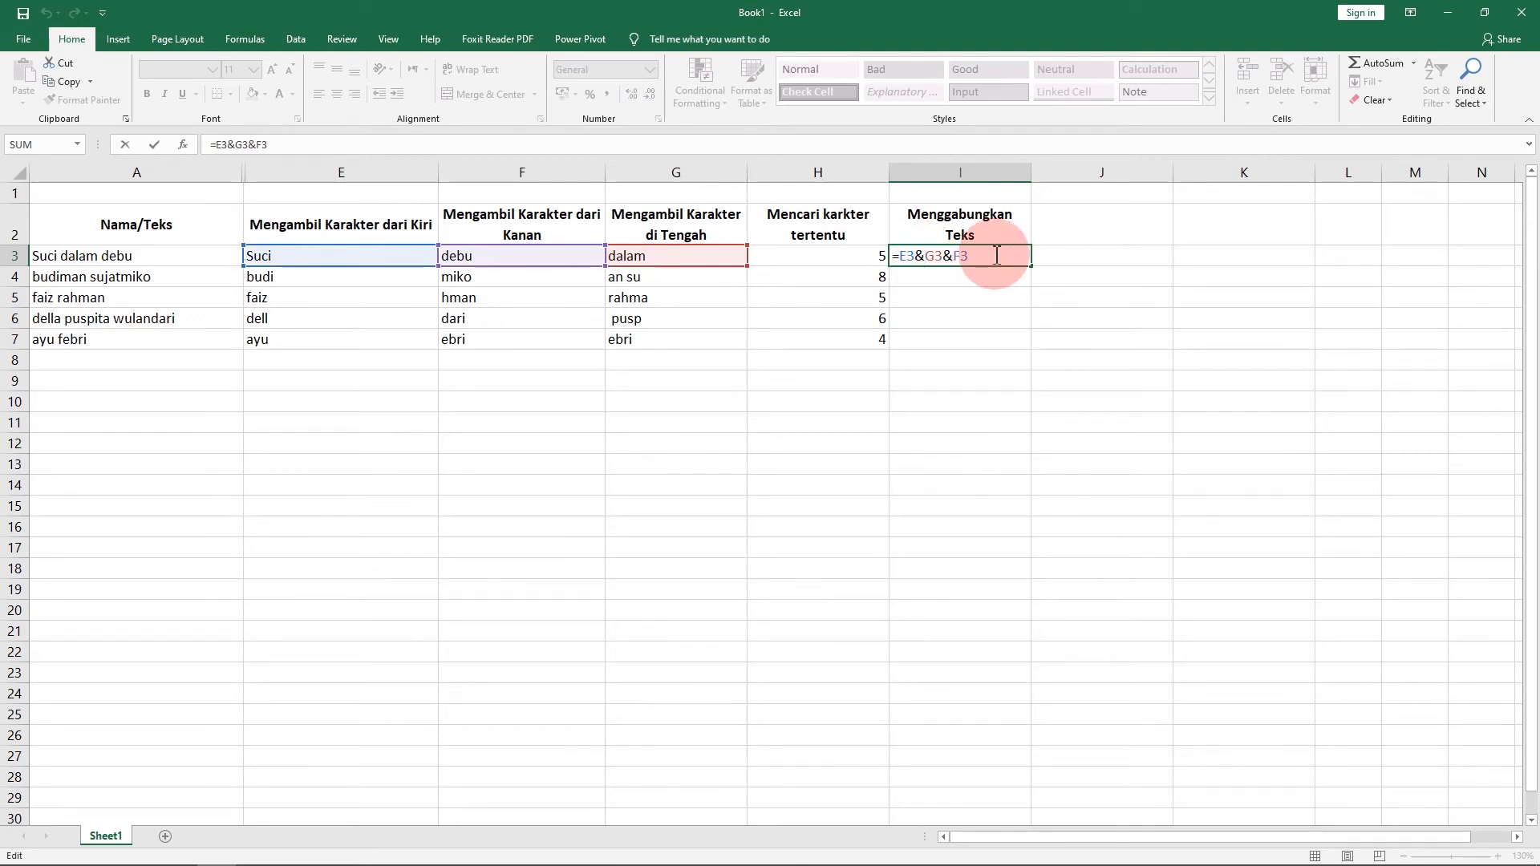
text(" )
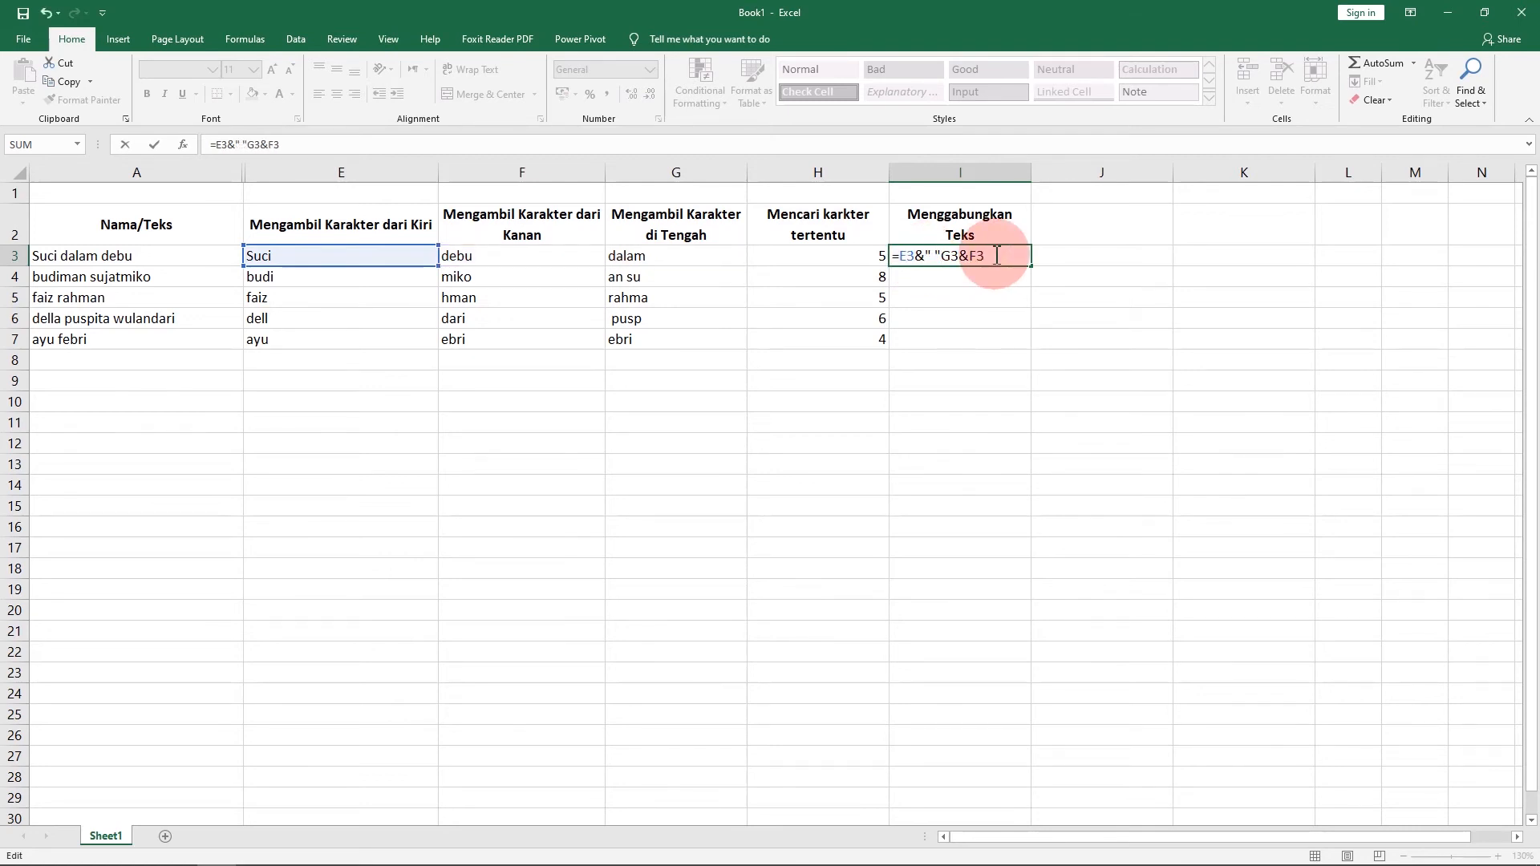
text("&G3&)
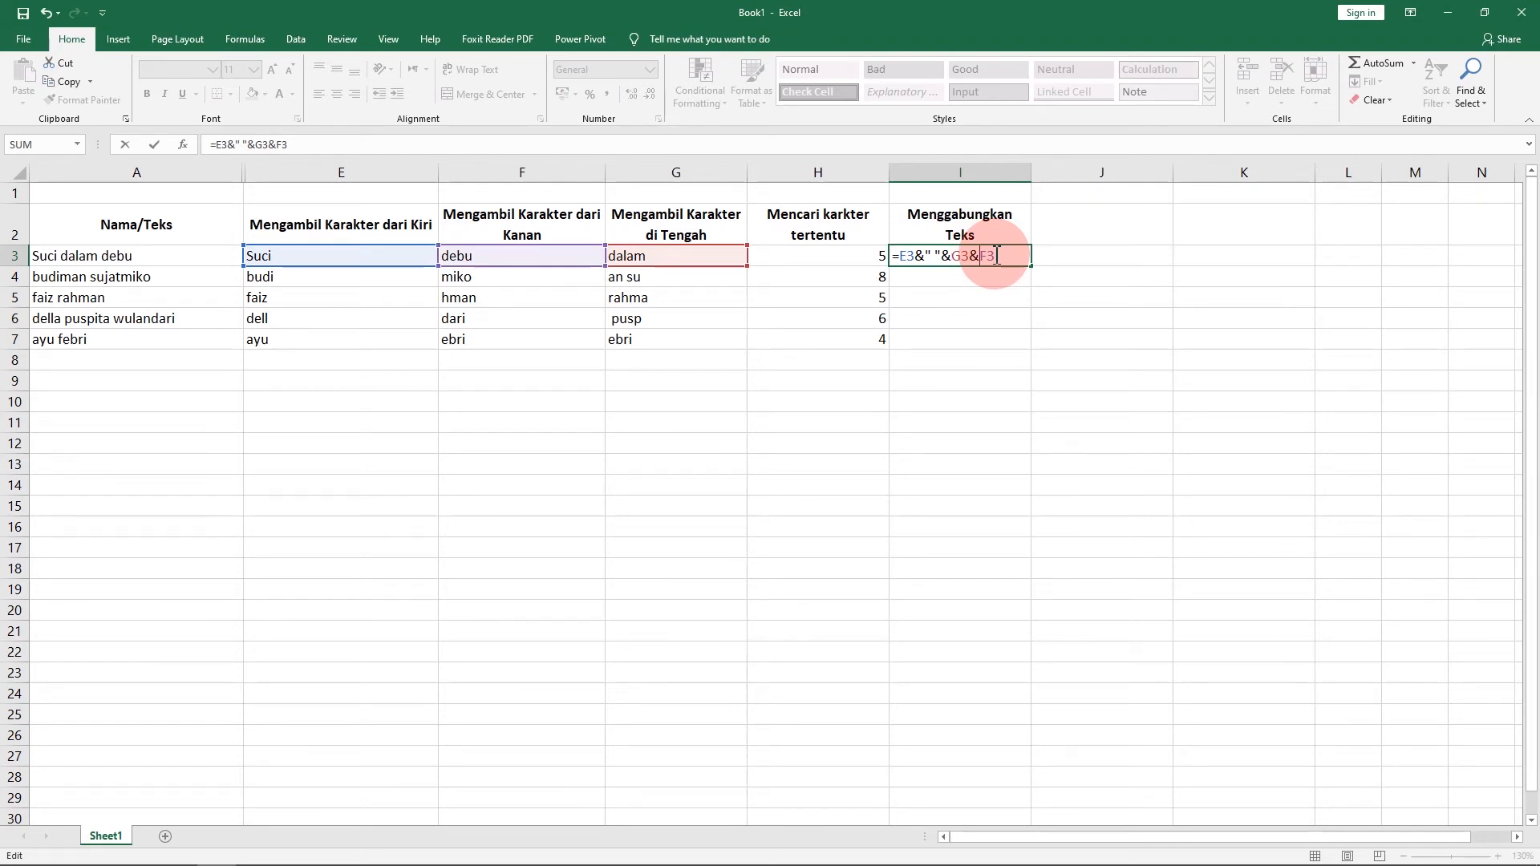
text(")
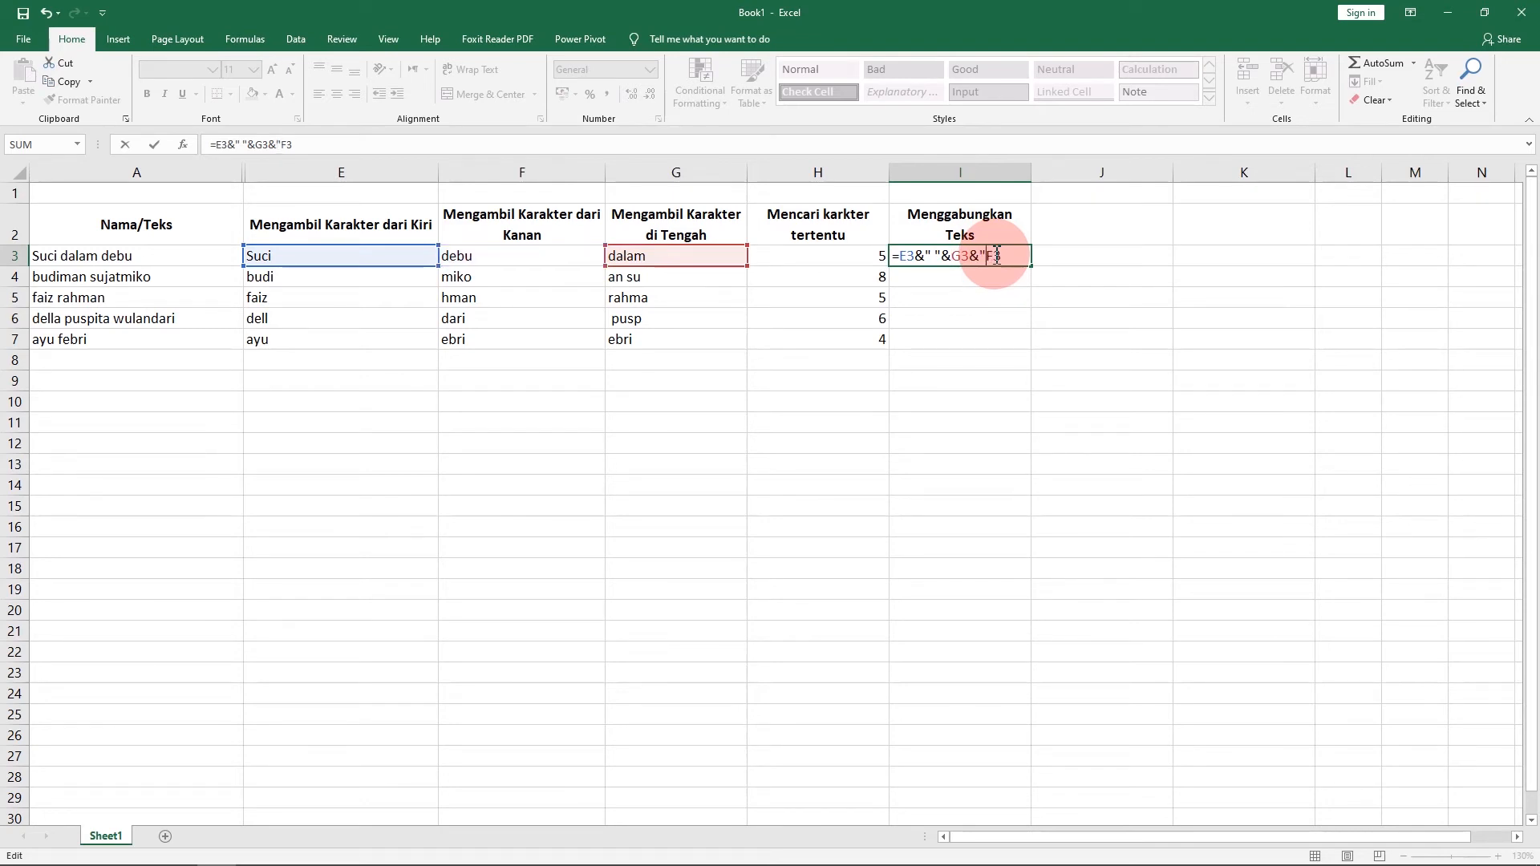
text( "&)
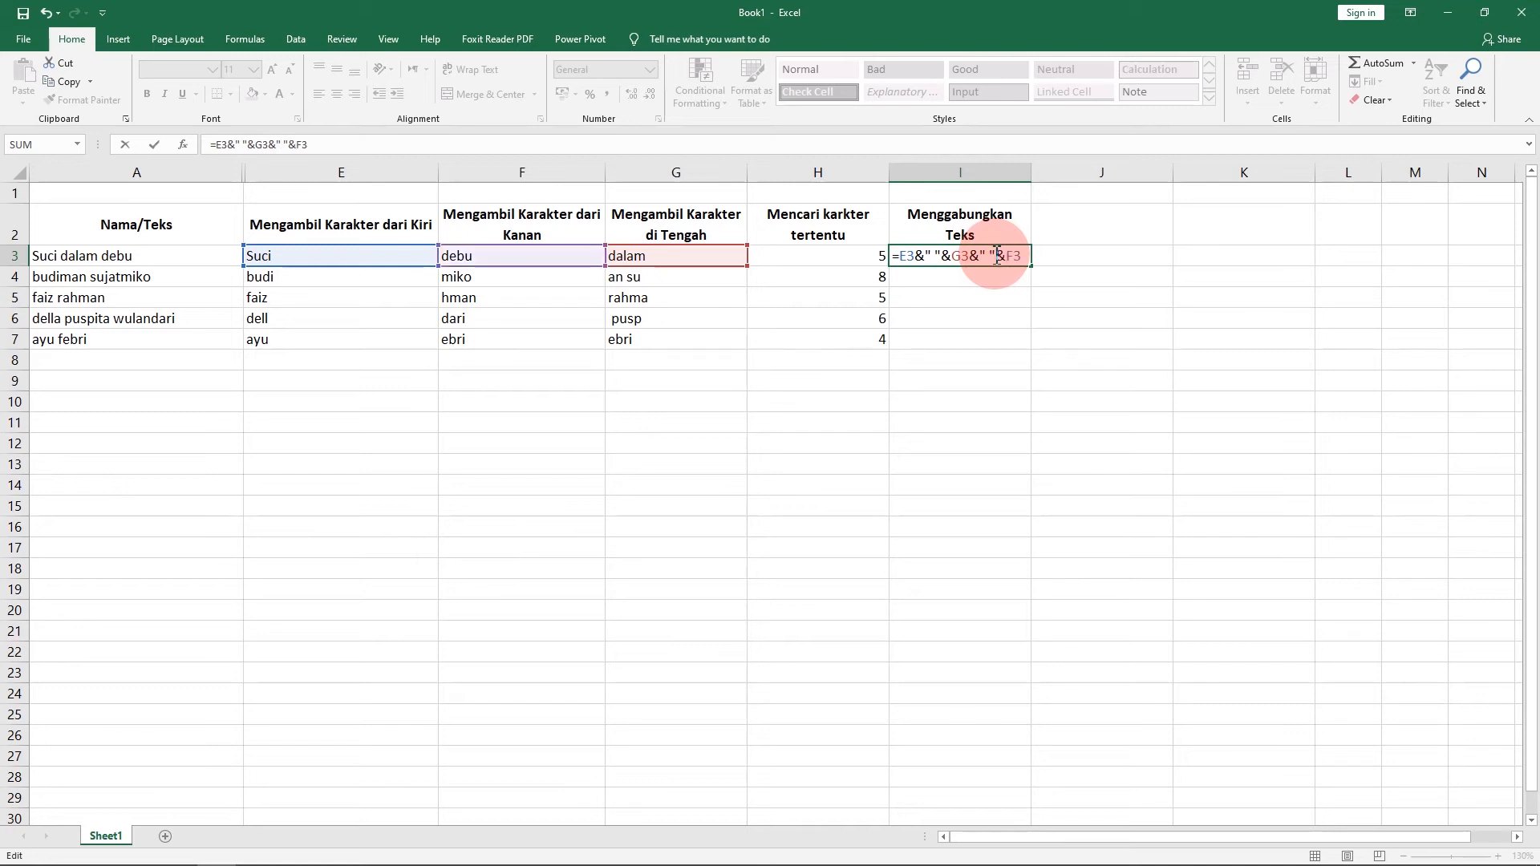
key(Return)
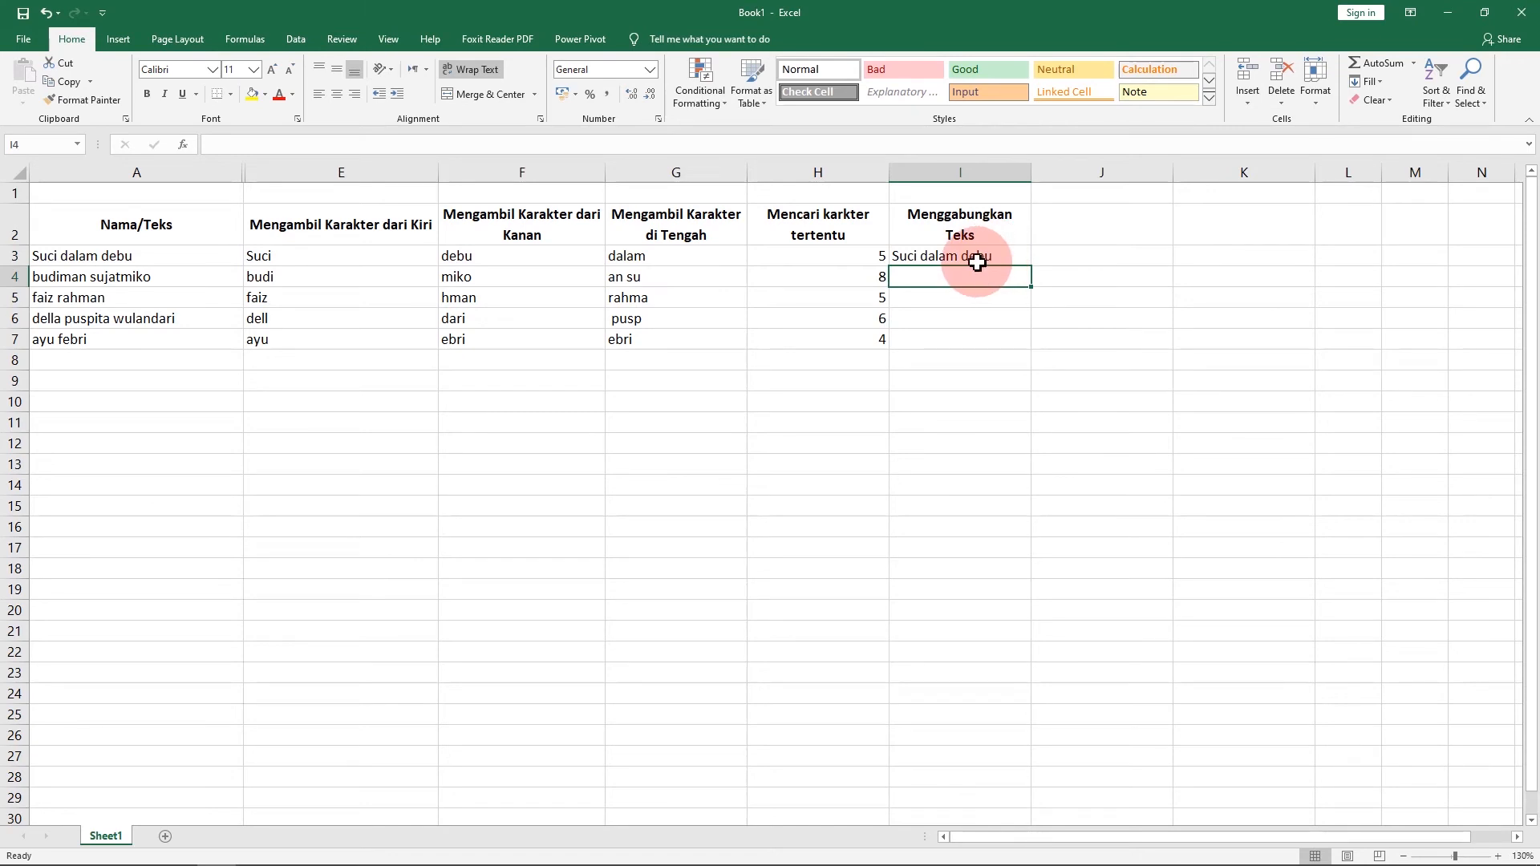
Fill the joining formula from cell I3 down to I7 and review the formulas in I3 and H3
click(997, 259)
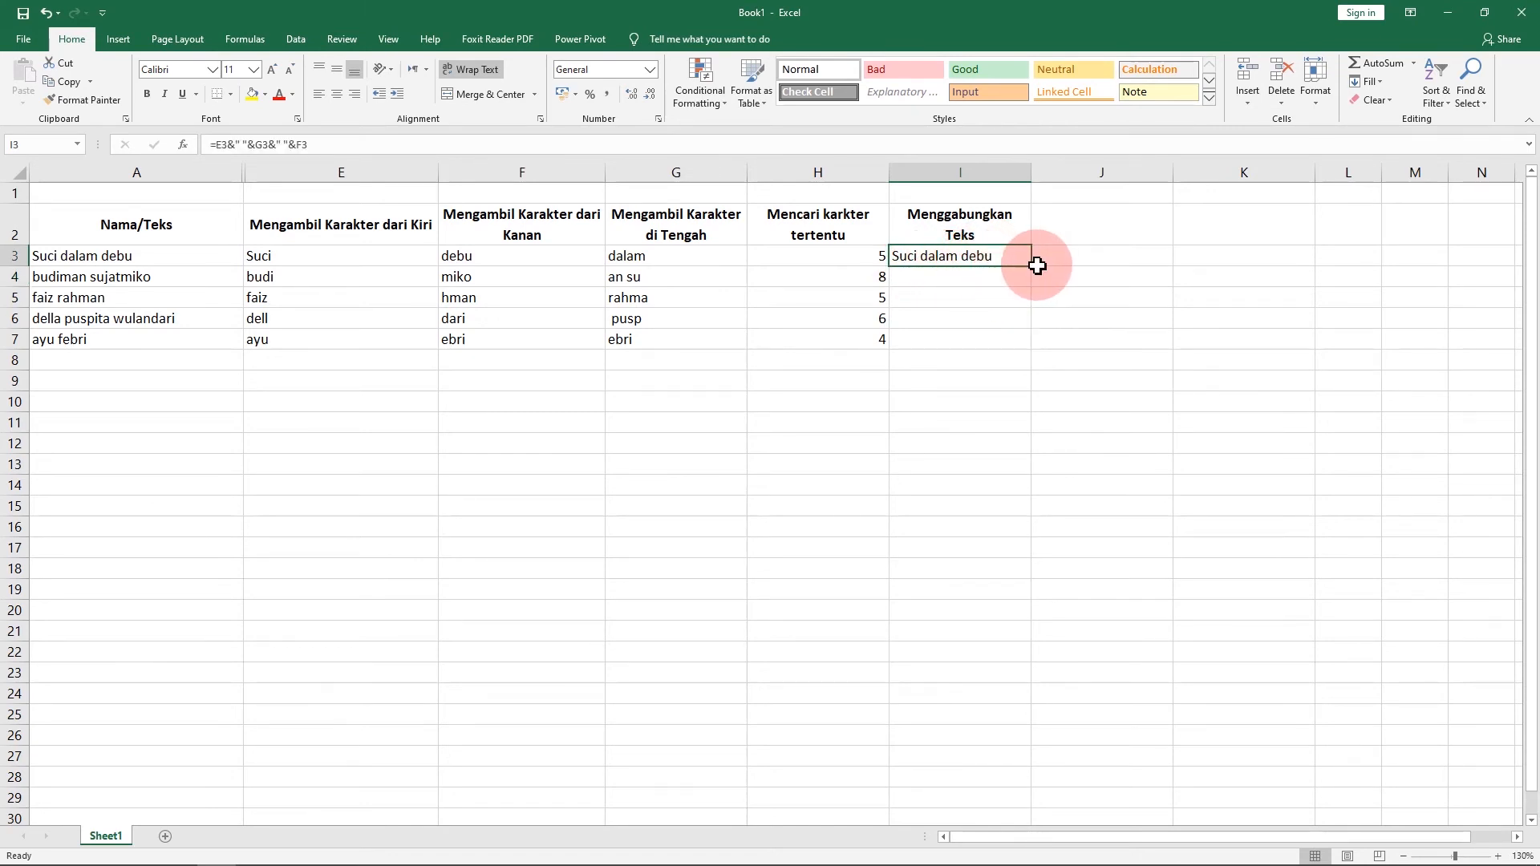
drag(1032, 268, 1023, 345)
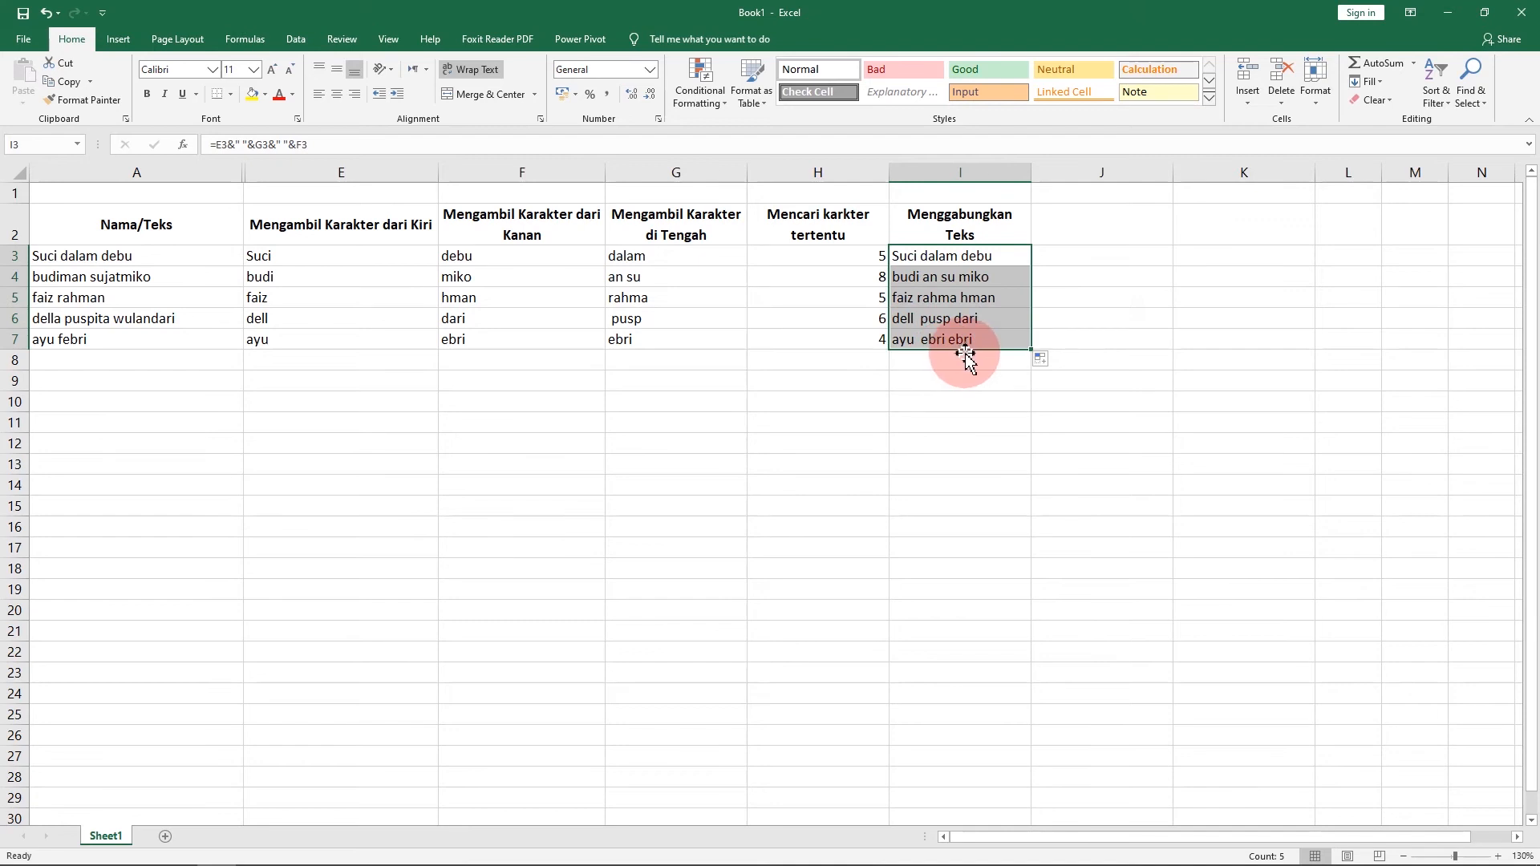
click(1079, 357)
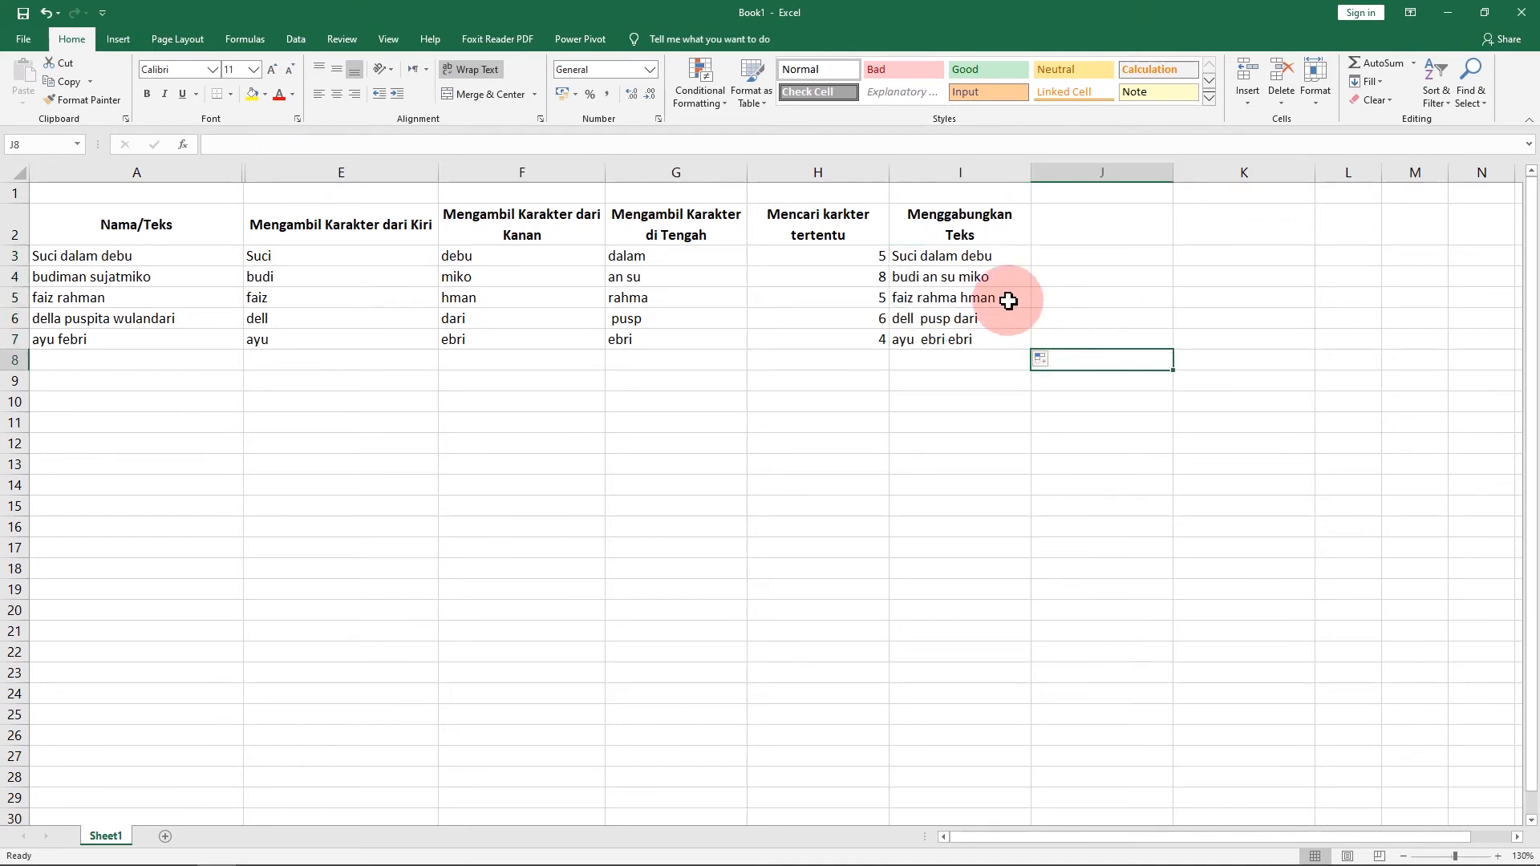
click(962, 257)
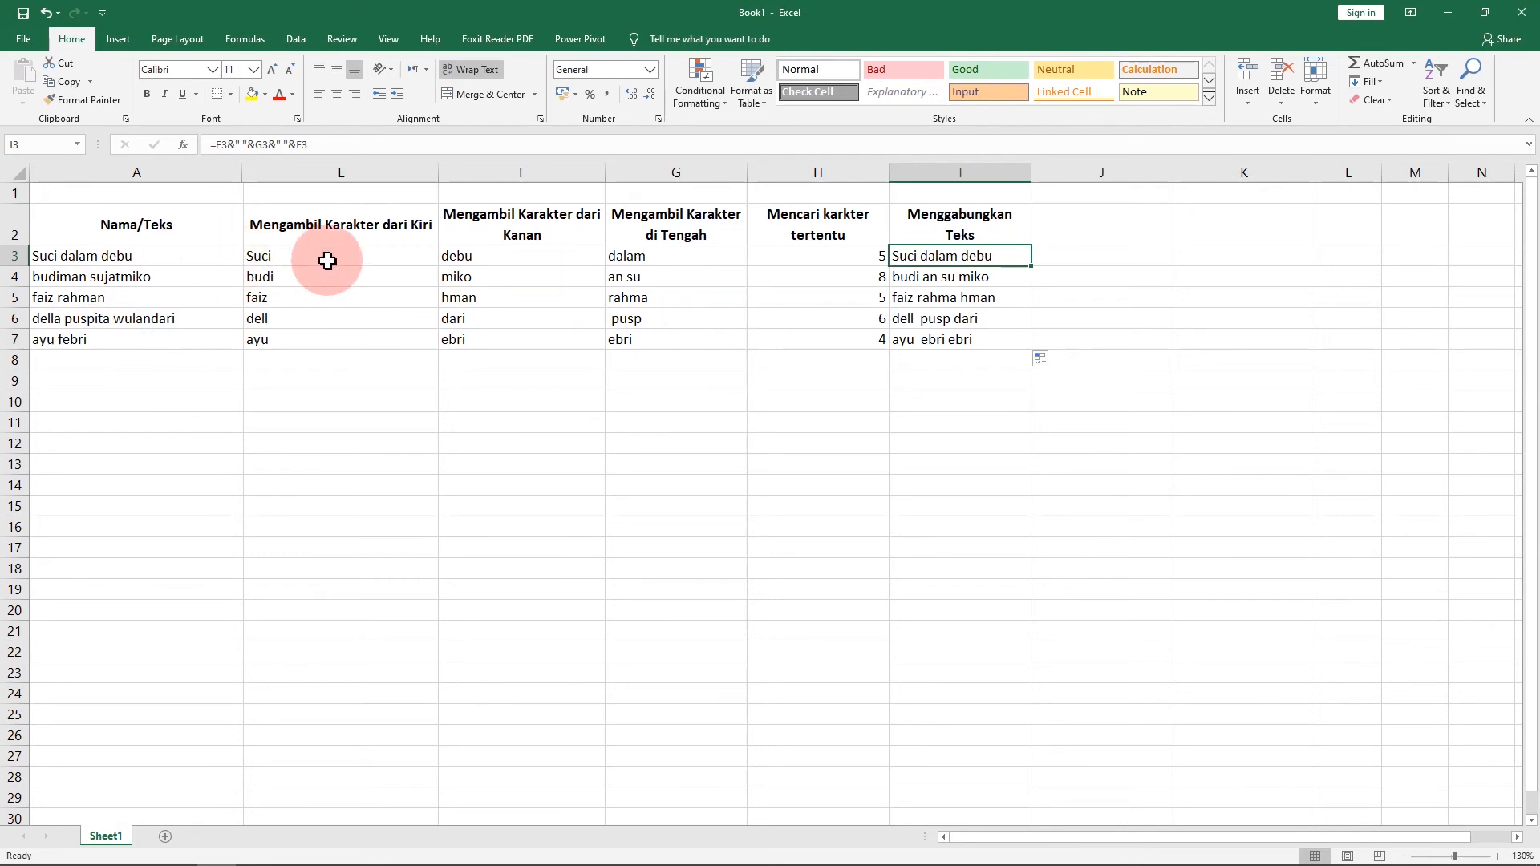
click(811, 257)
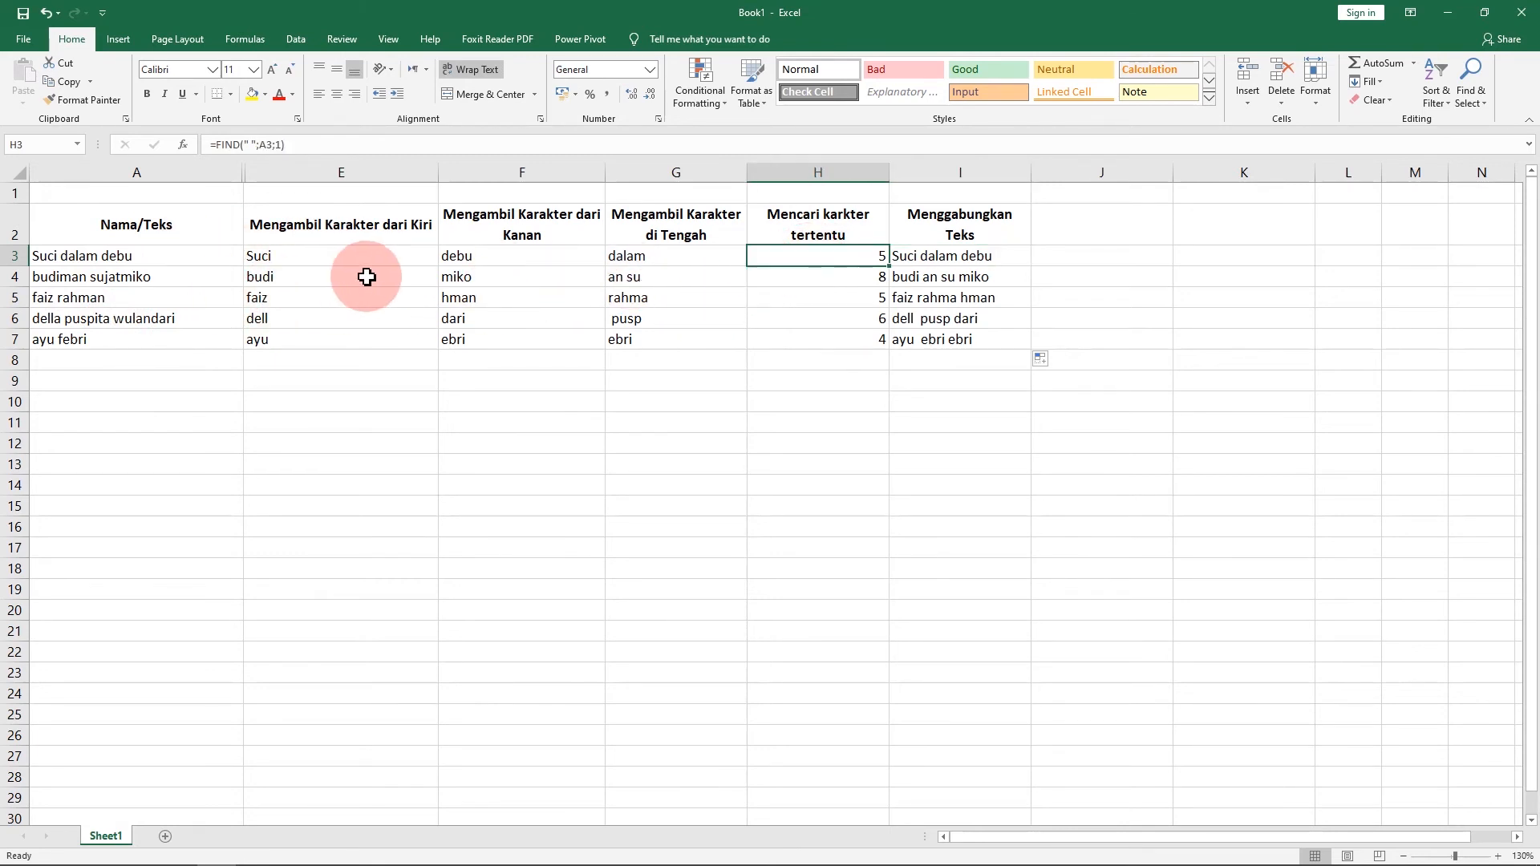
Enter the header "Contoh Mengambil Nama Depan" in cell J2, make it bold and centre it horizontally and vertically
click(1132, 230)
text(Contoh Me)
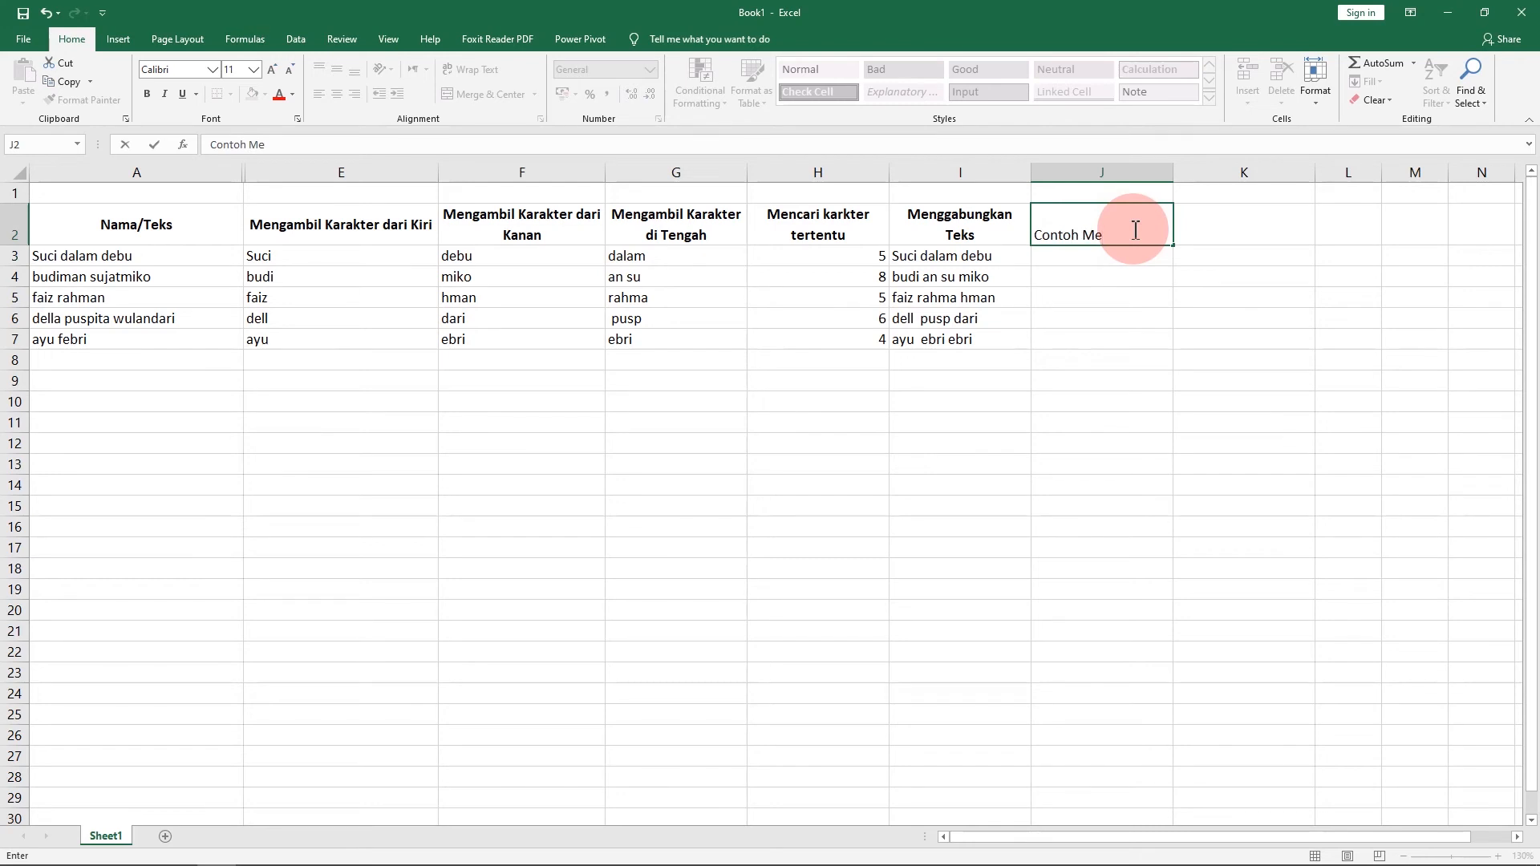
text(ngambil Nama Depan)
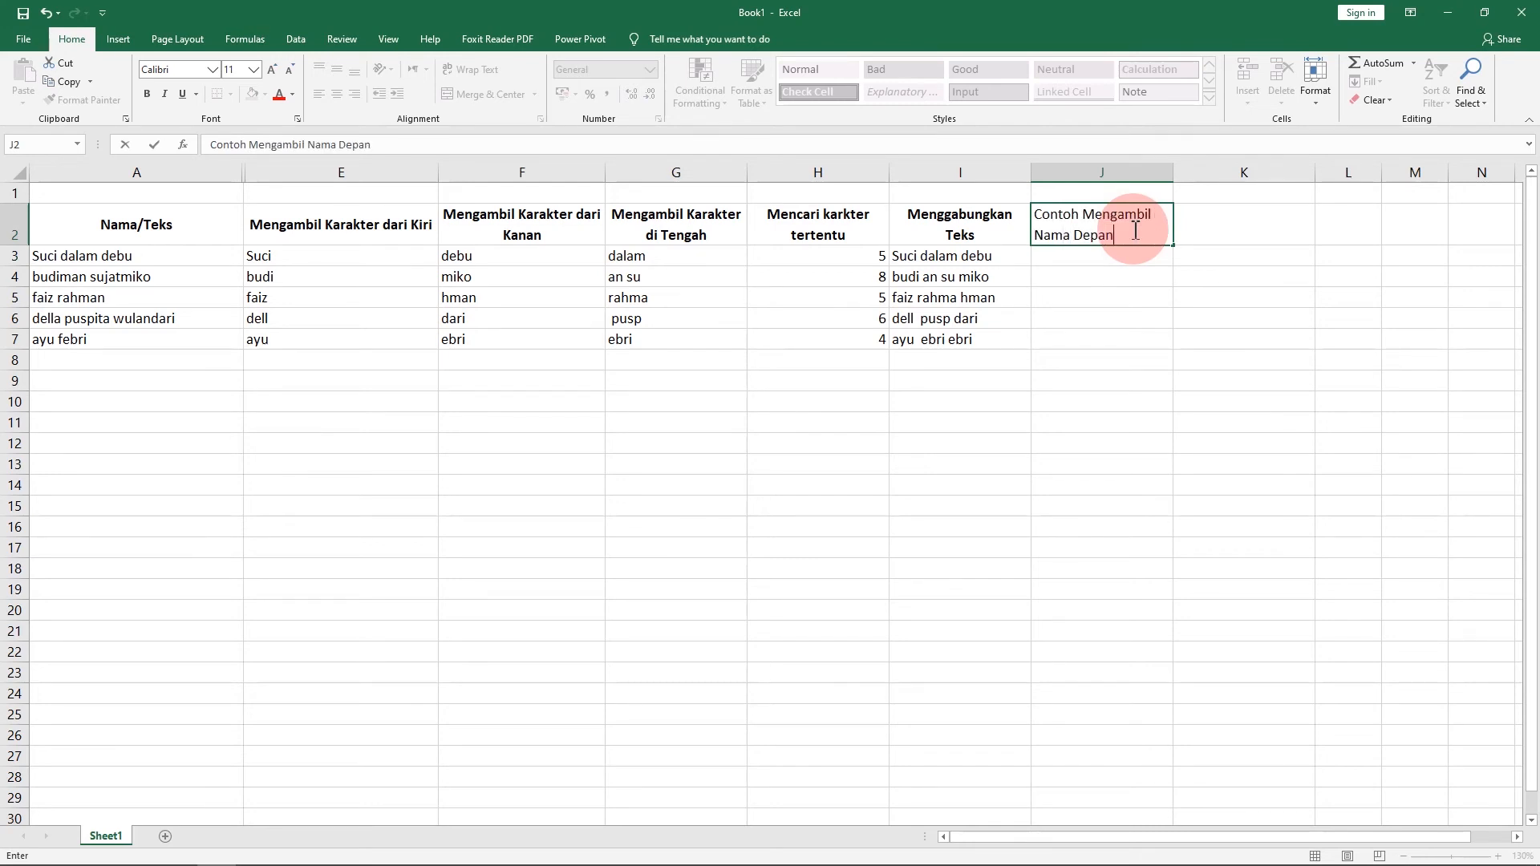
key(Return)
click(1133, 231)
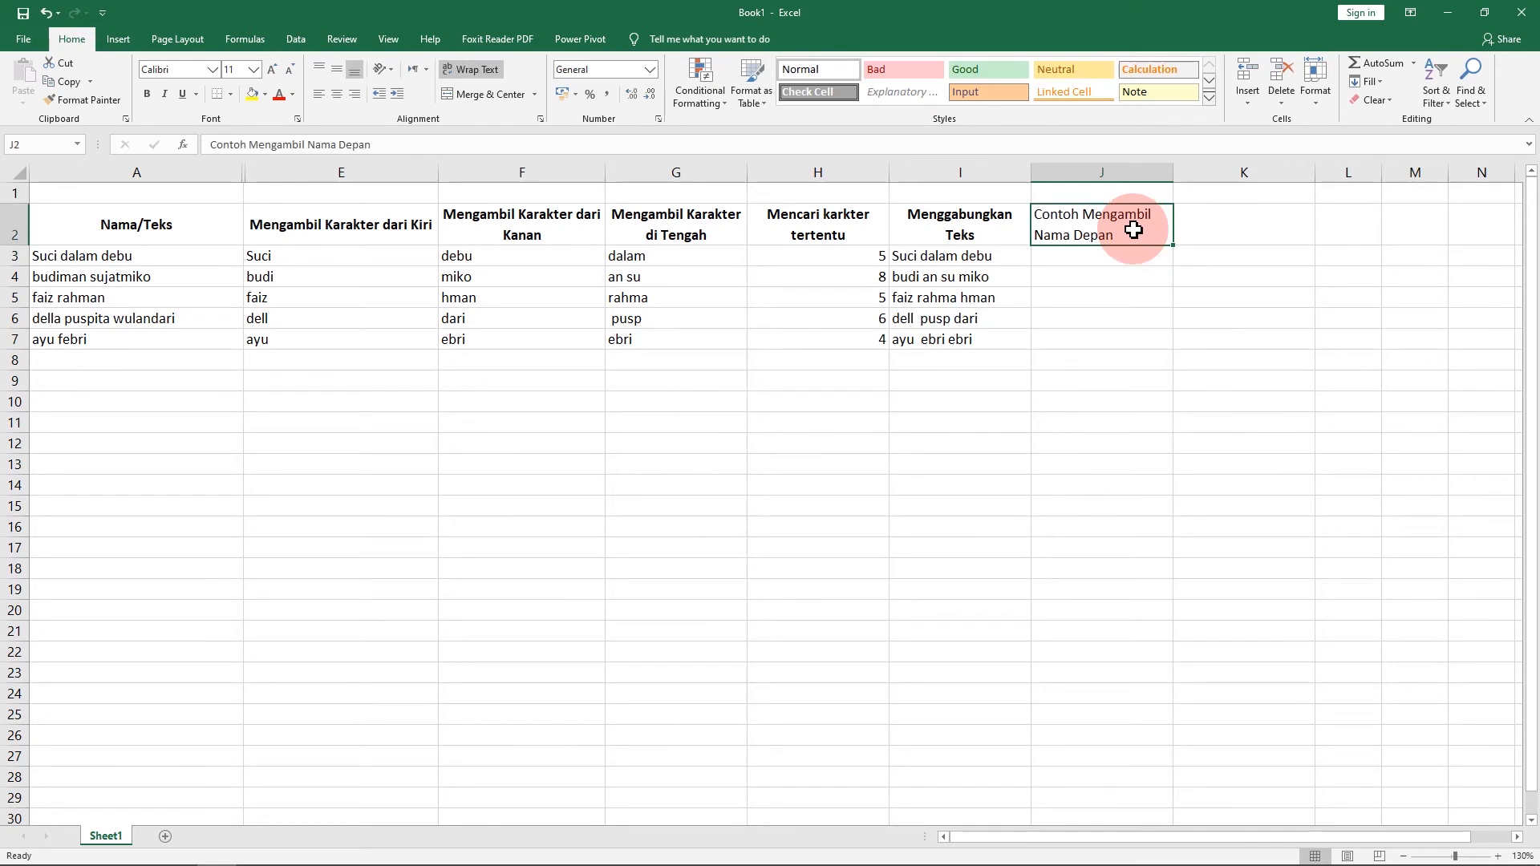
click(336, 93)
click(335, 70)
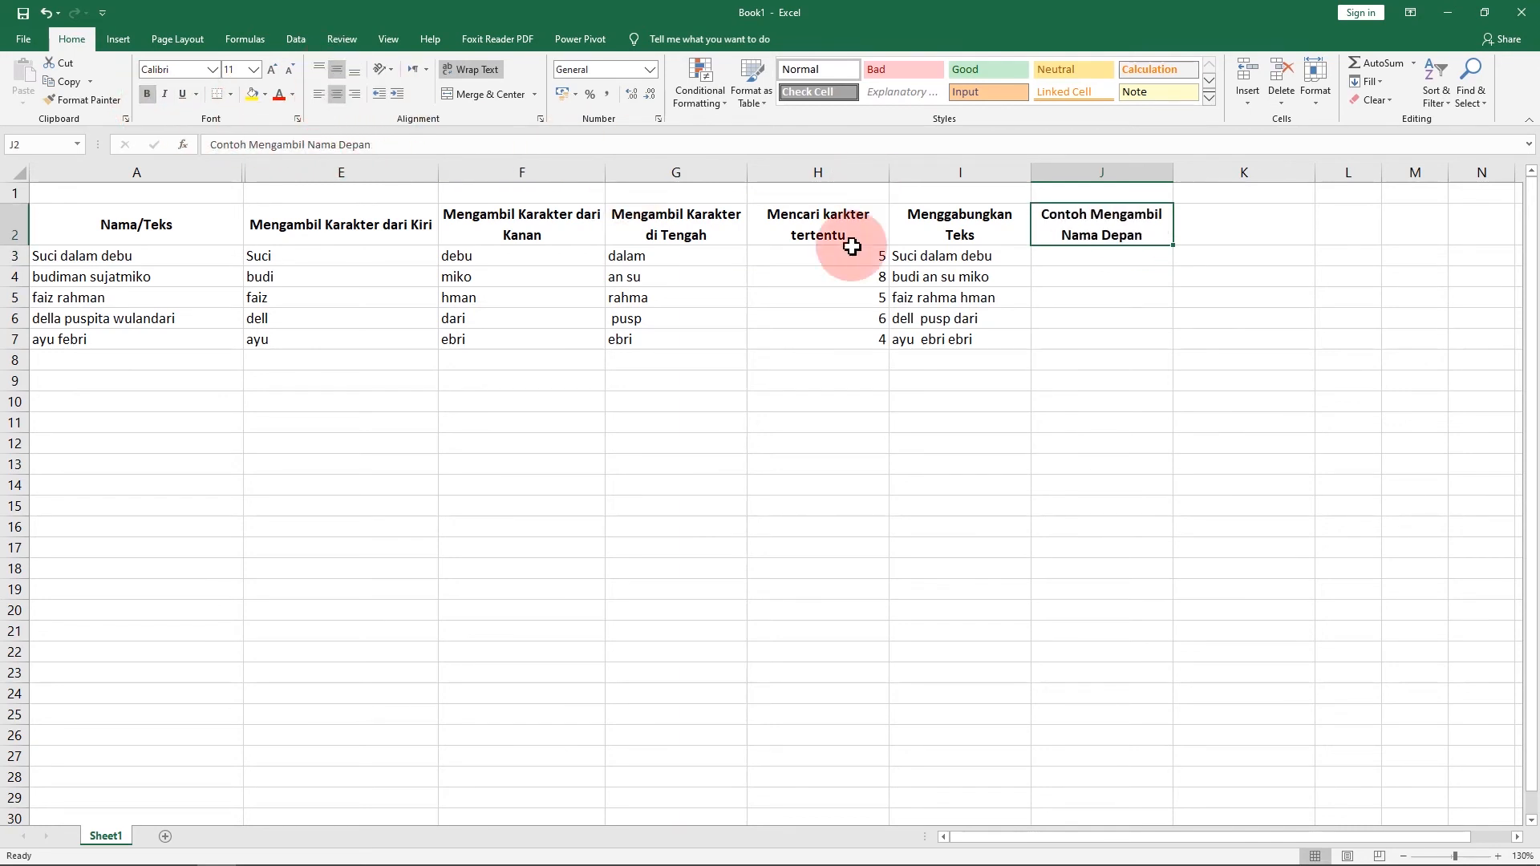
click(1142, 260)
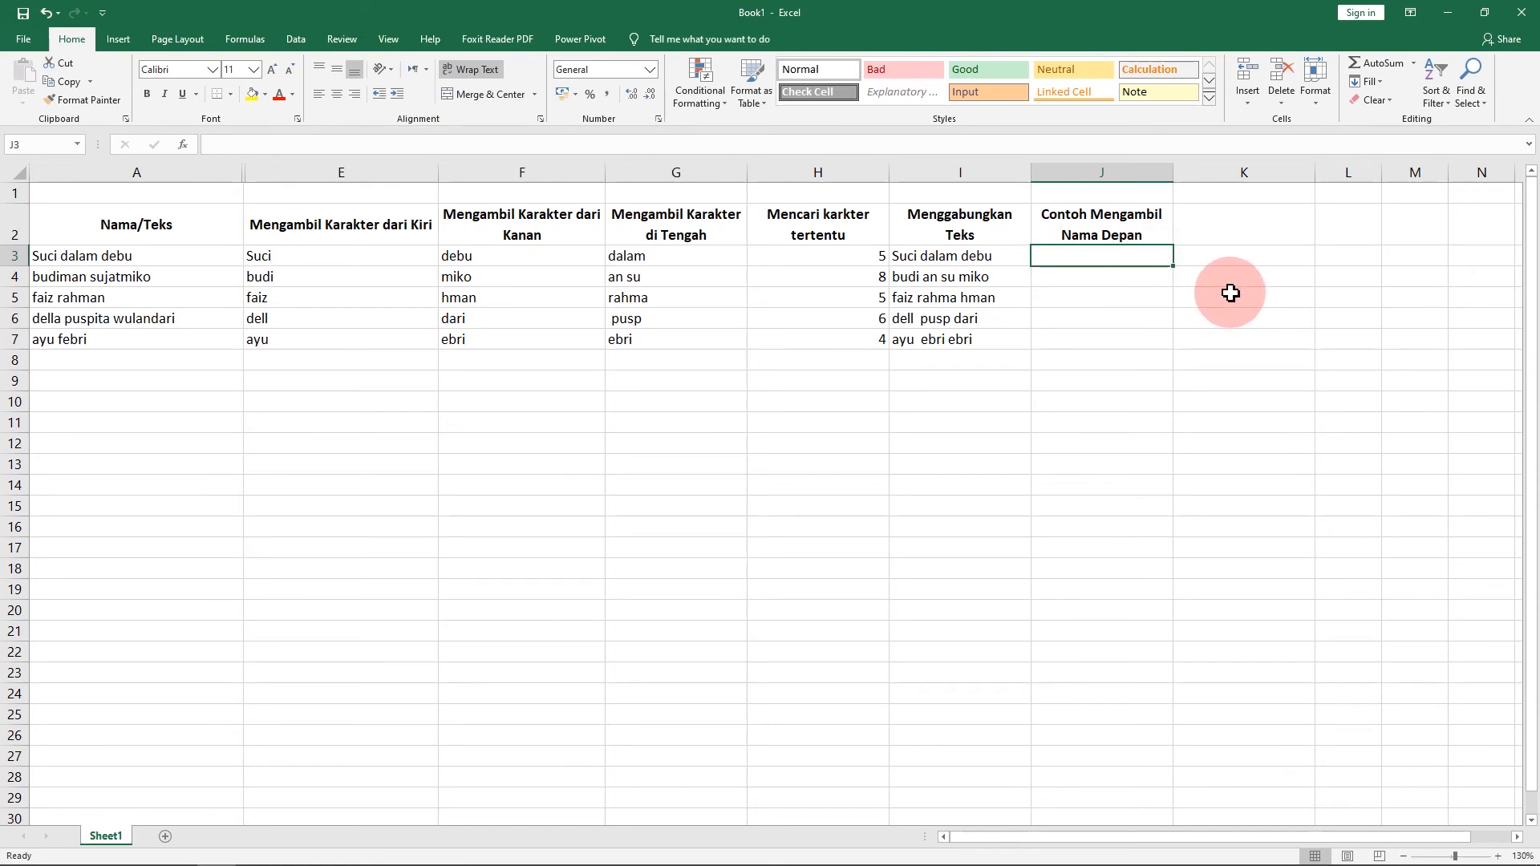
Centre the FIND results in cells H3 to H7 horizontally and vertically
click(846, 255)
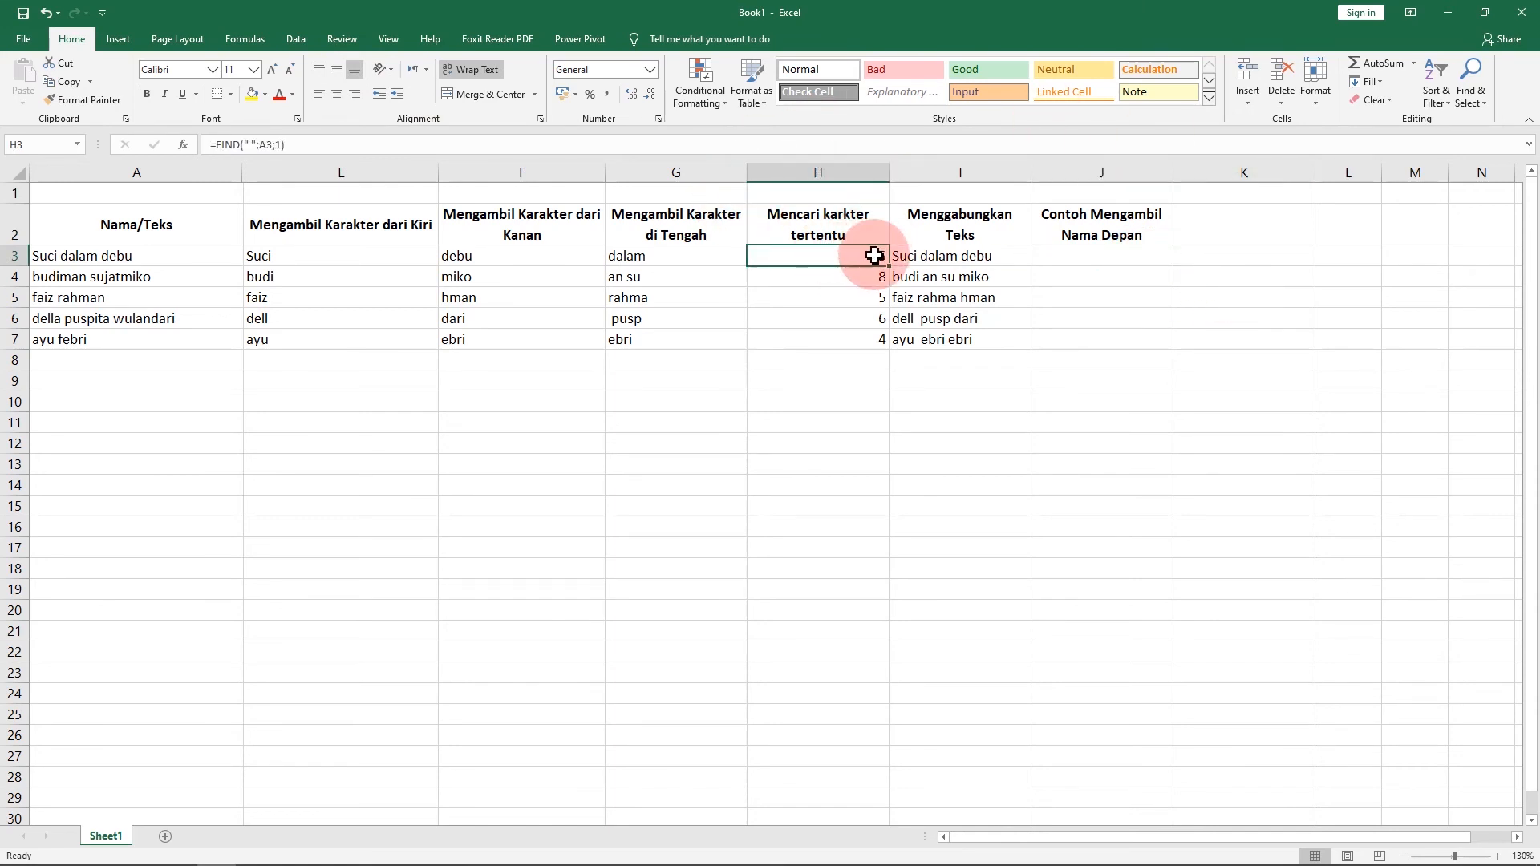
drag(868, 258, 859, 336)
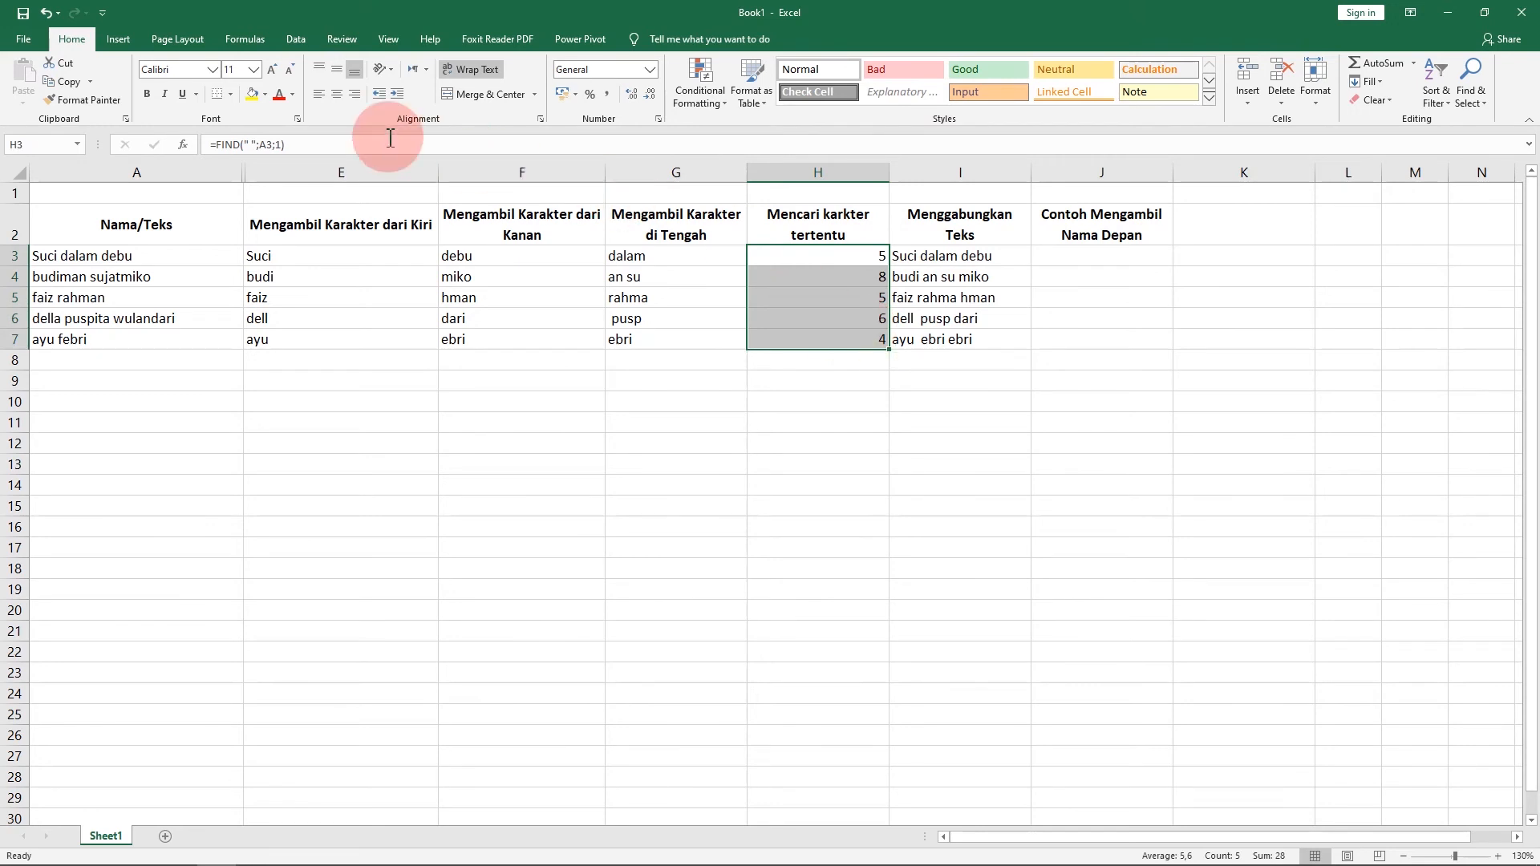
click(337, 96)
click(336, 69)
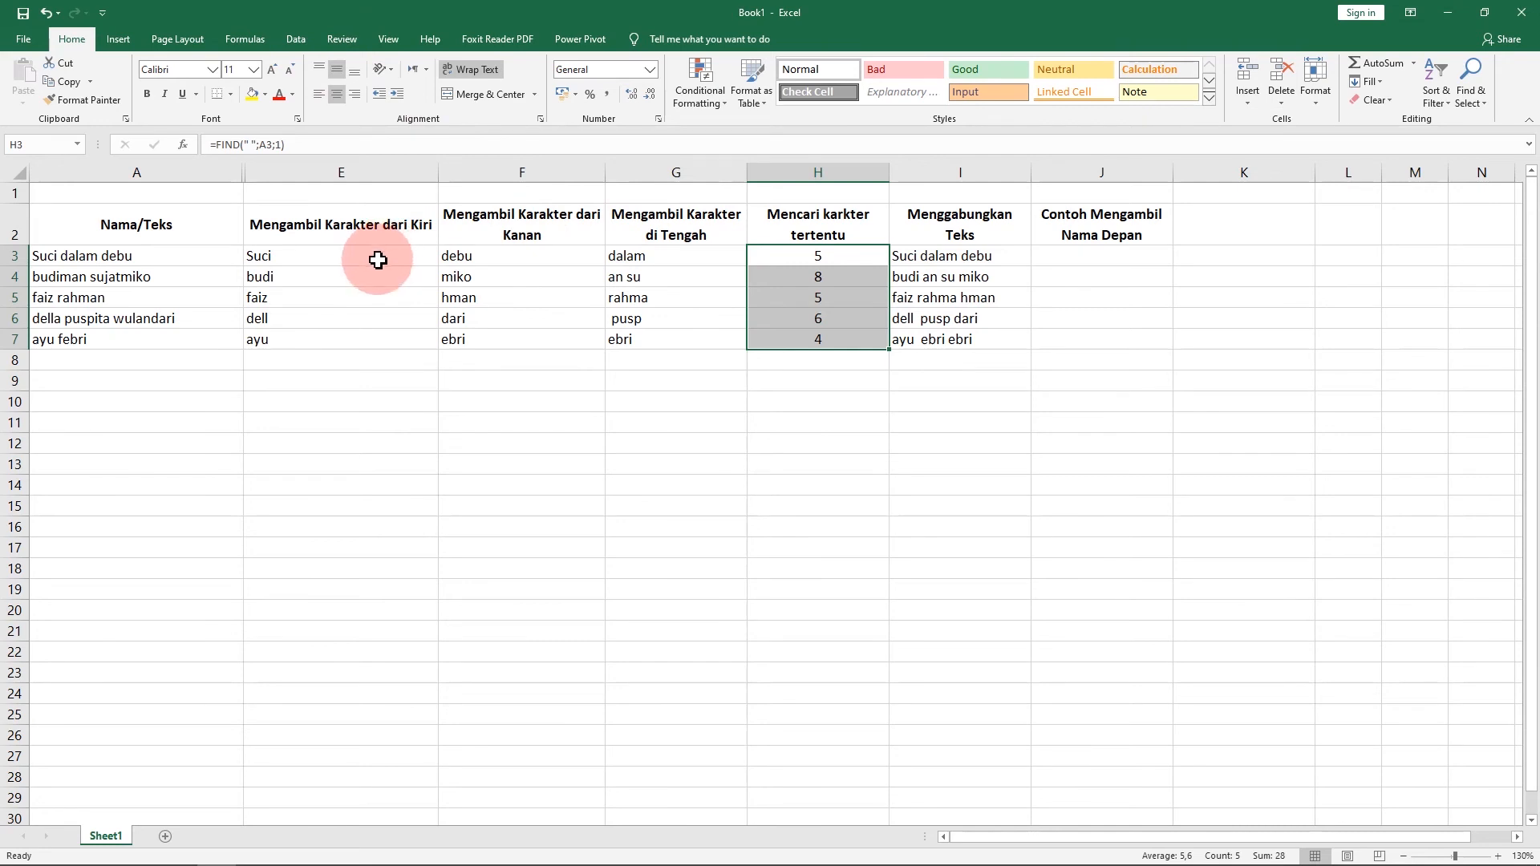
Start a LEFT formula in cell J3 with A3 as its text argument
click(1105, 256)
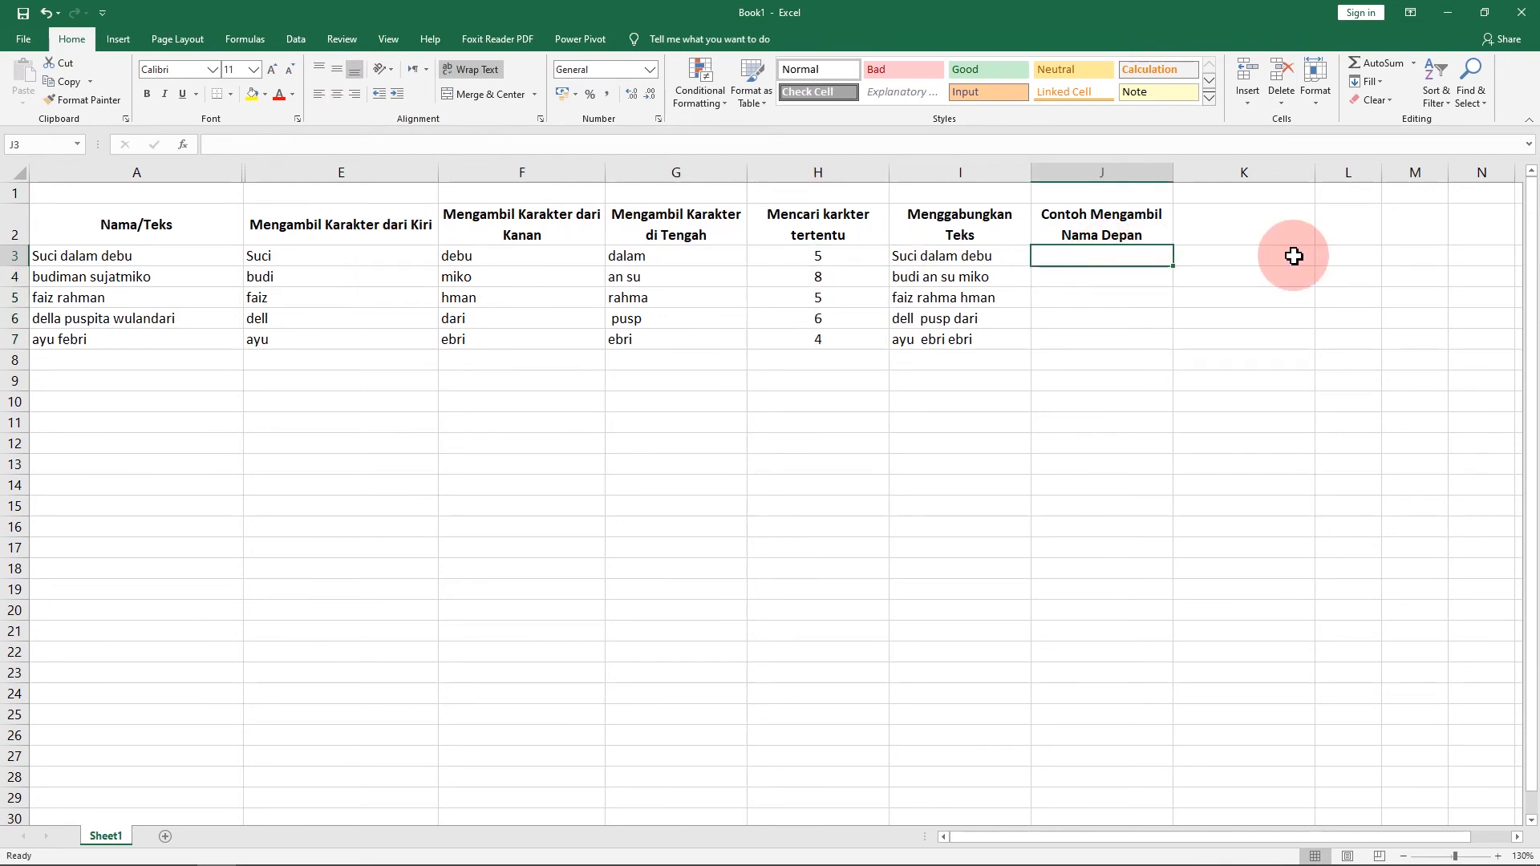
text(=)
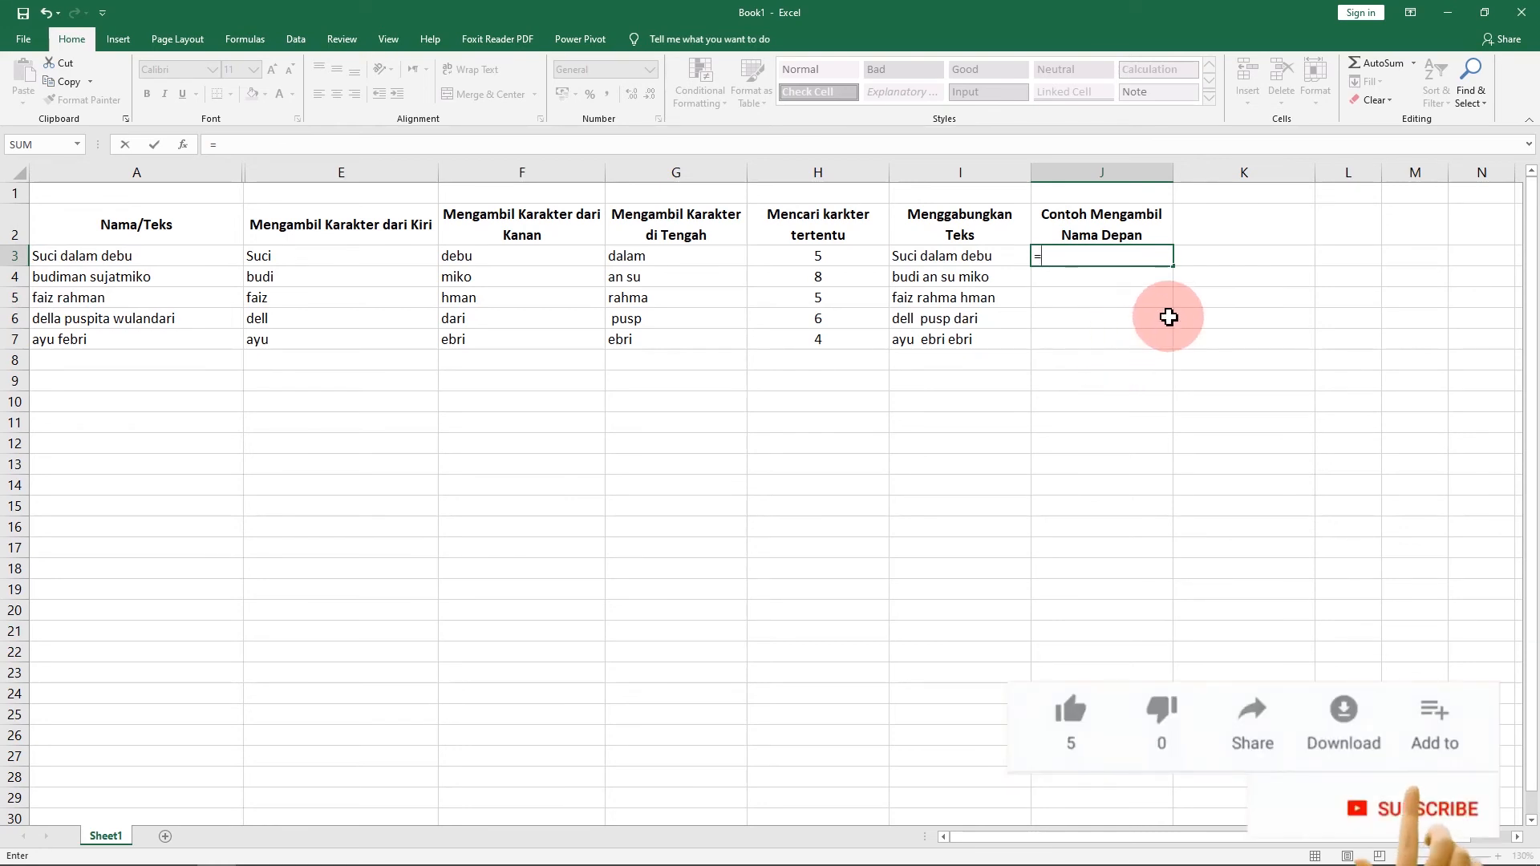
text(Lef)
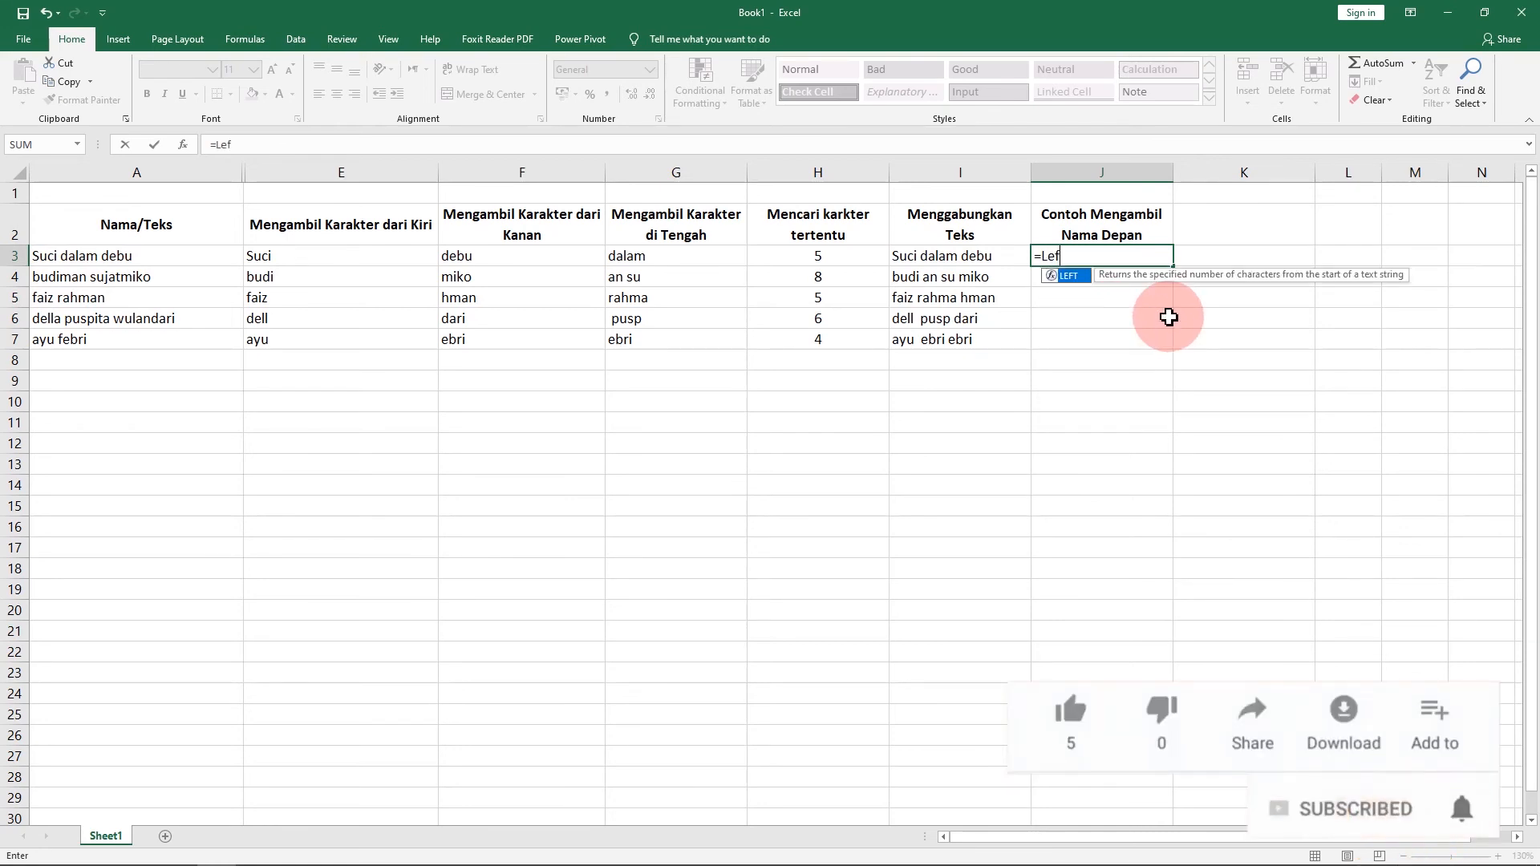
text(t)
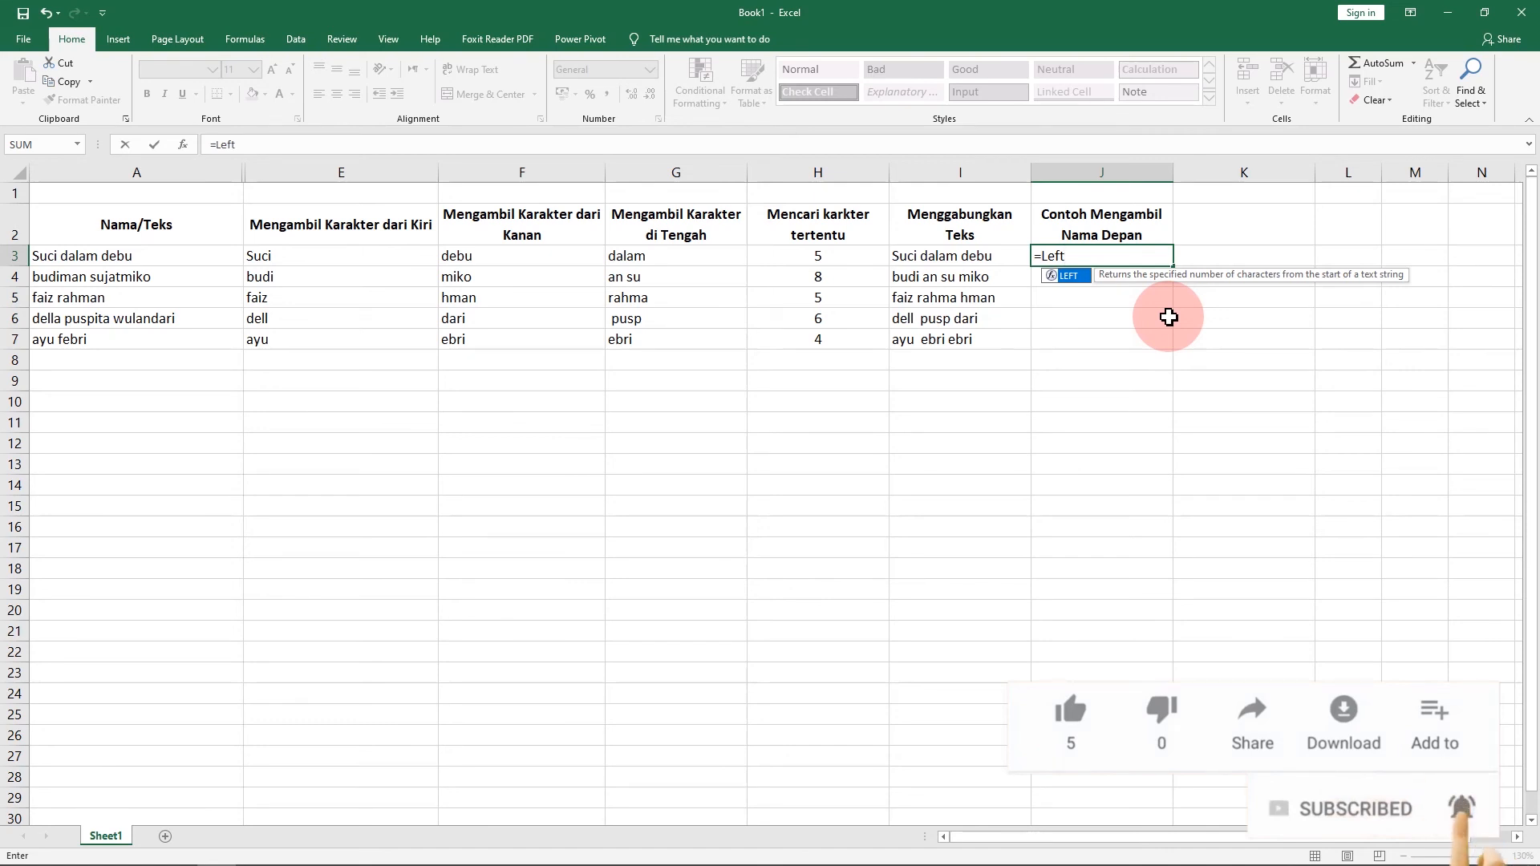
text(()
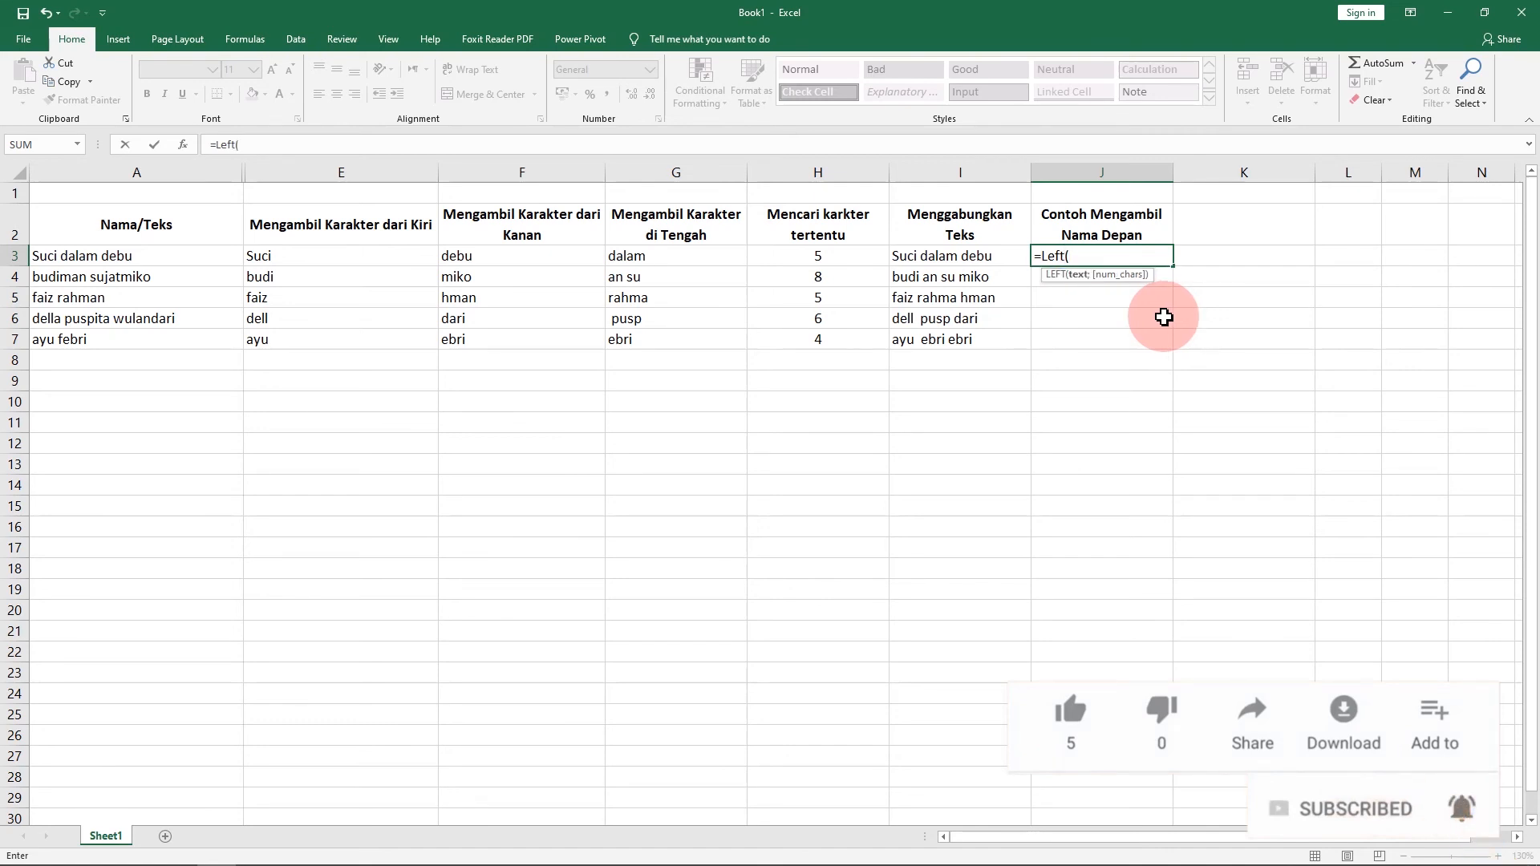
click(126, 258)
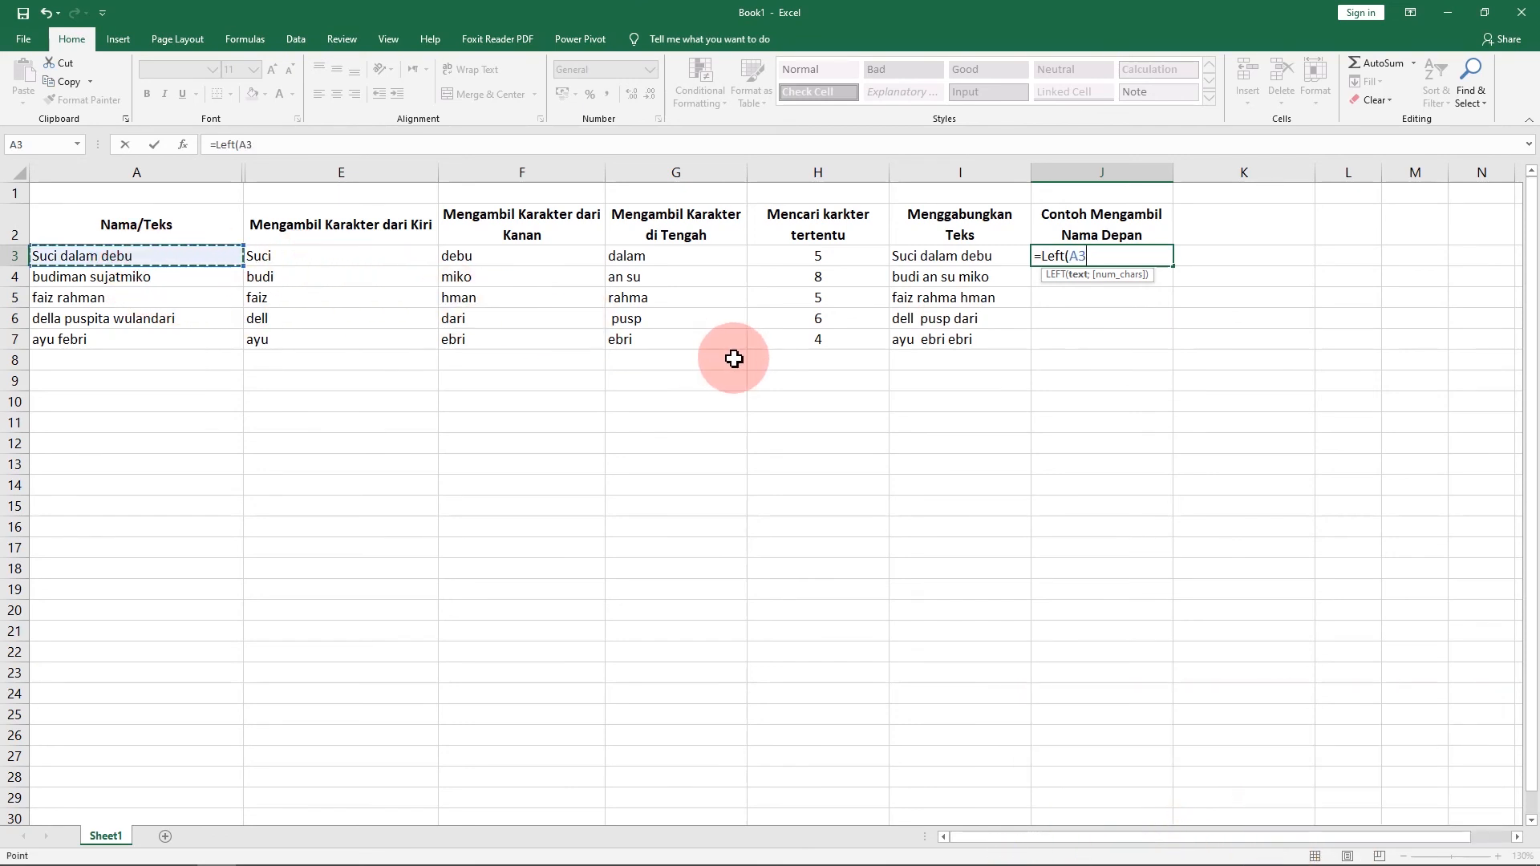
text(;)
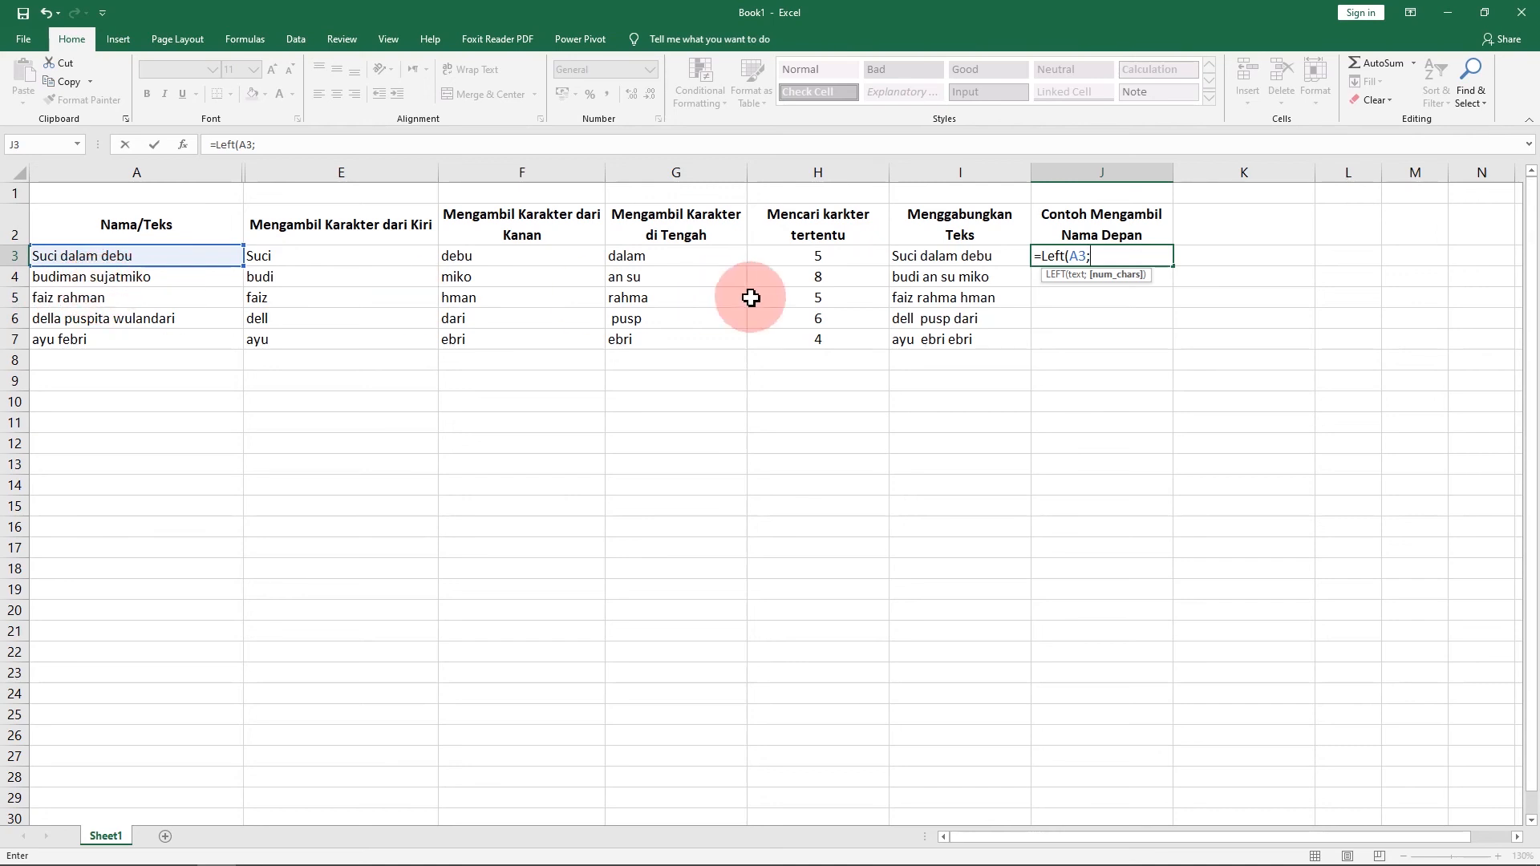
click(817, 255)
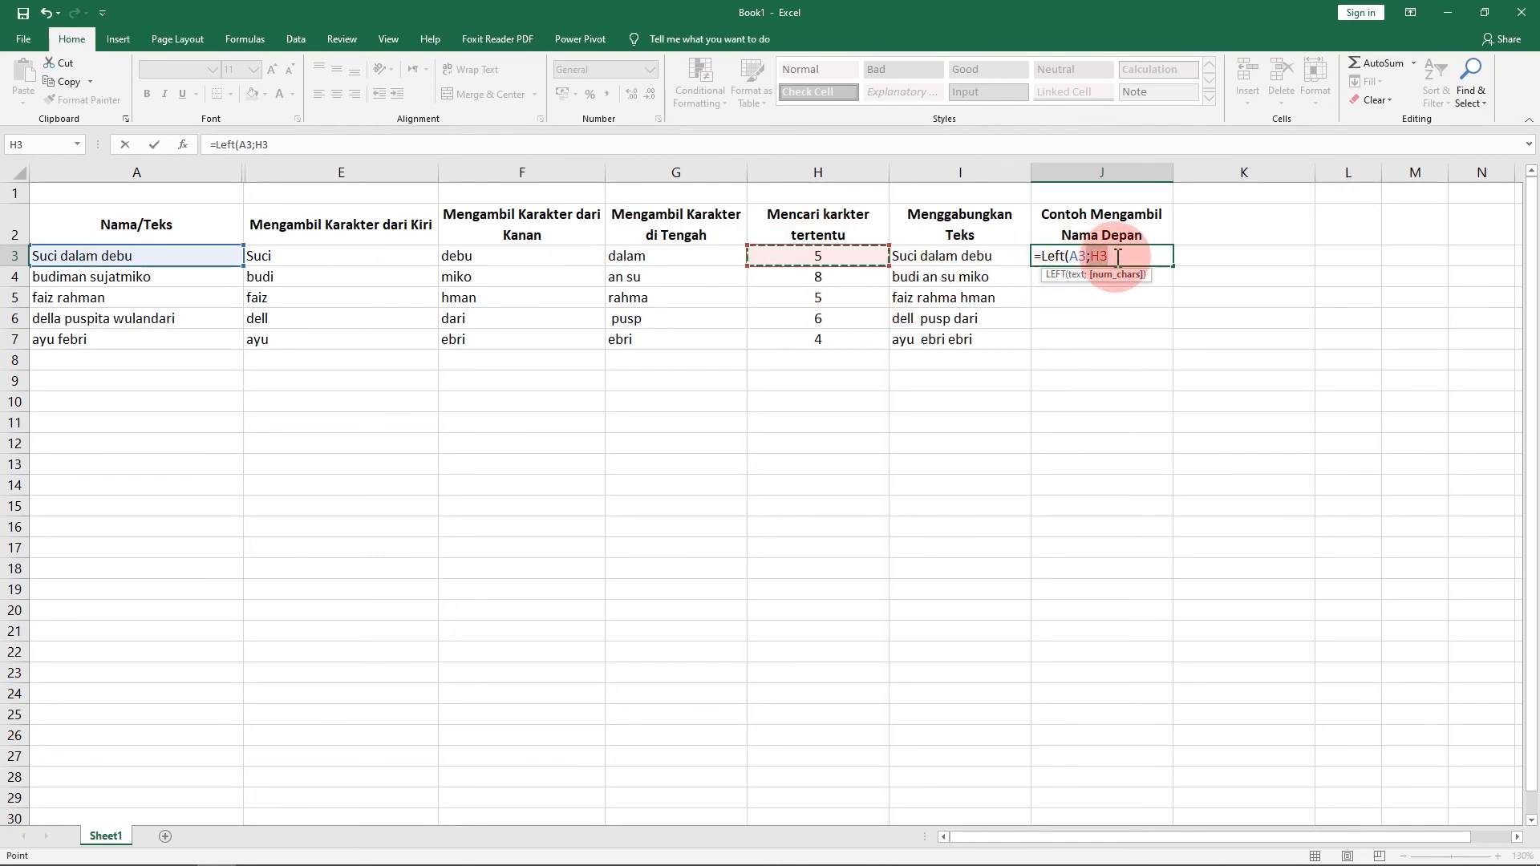
key(BackSpace)
key(BackSpace)
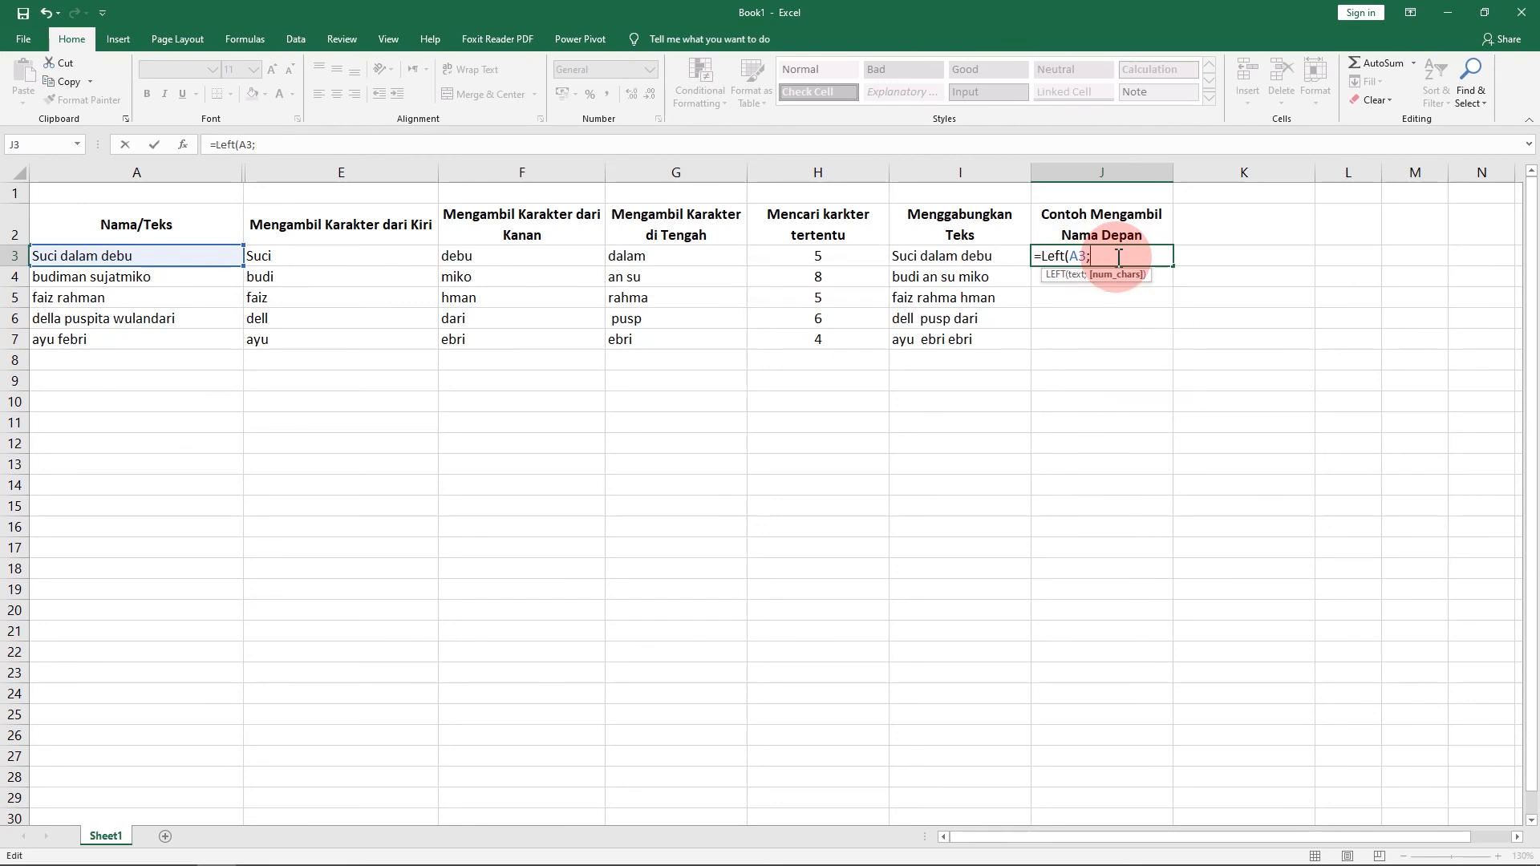
Complete the LEFT formula in J3 with FIND(" ";A3;1) as its number of characters and fill it down to J7
text(find)
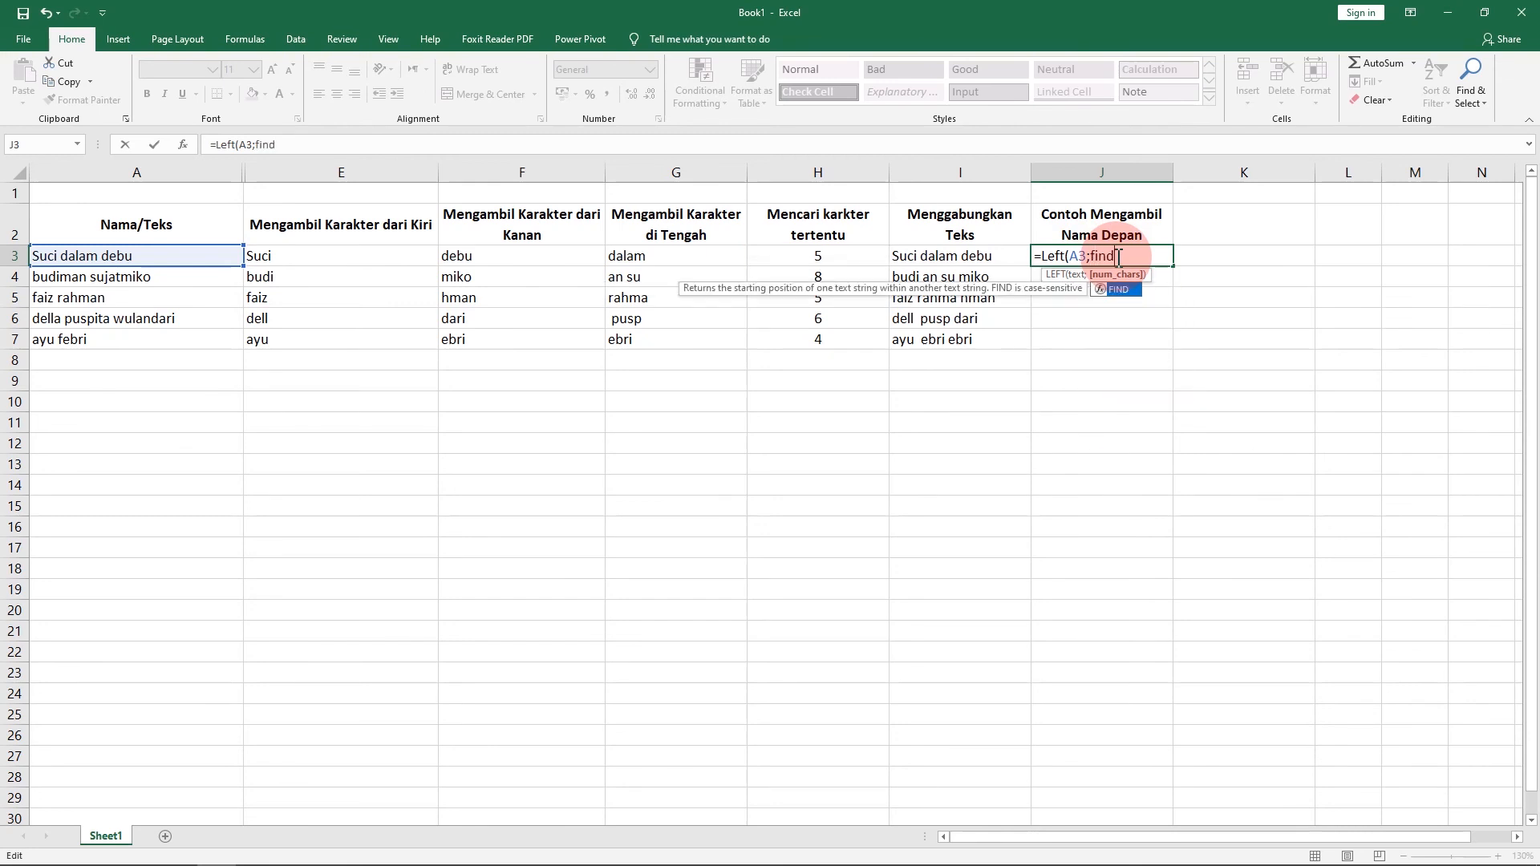
text((" ";)
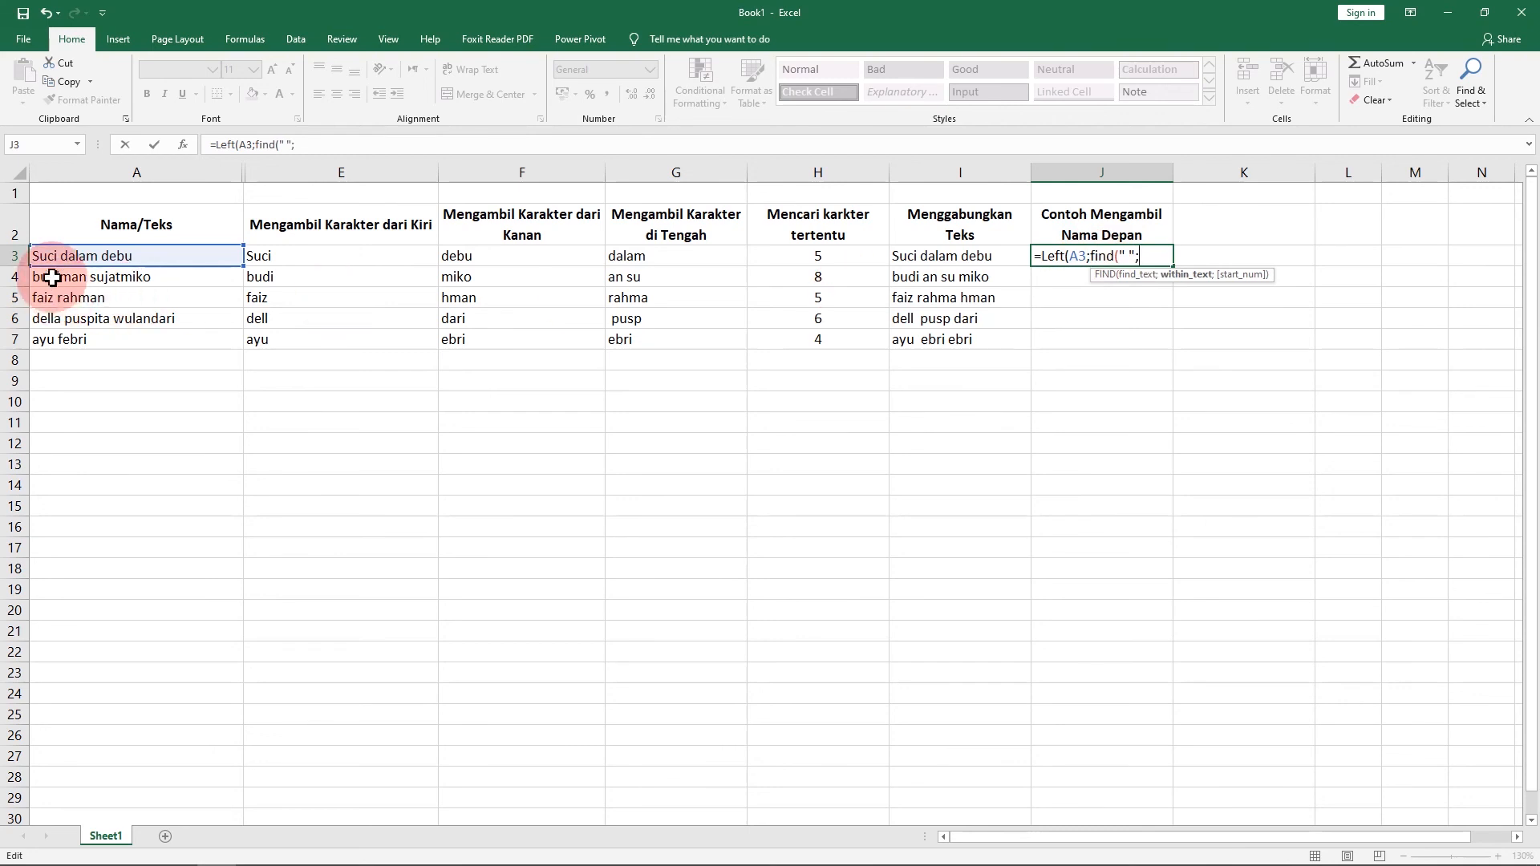
click(59, 255)
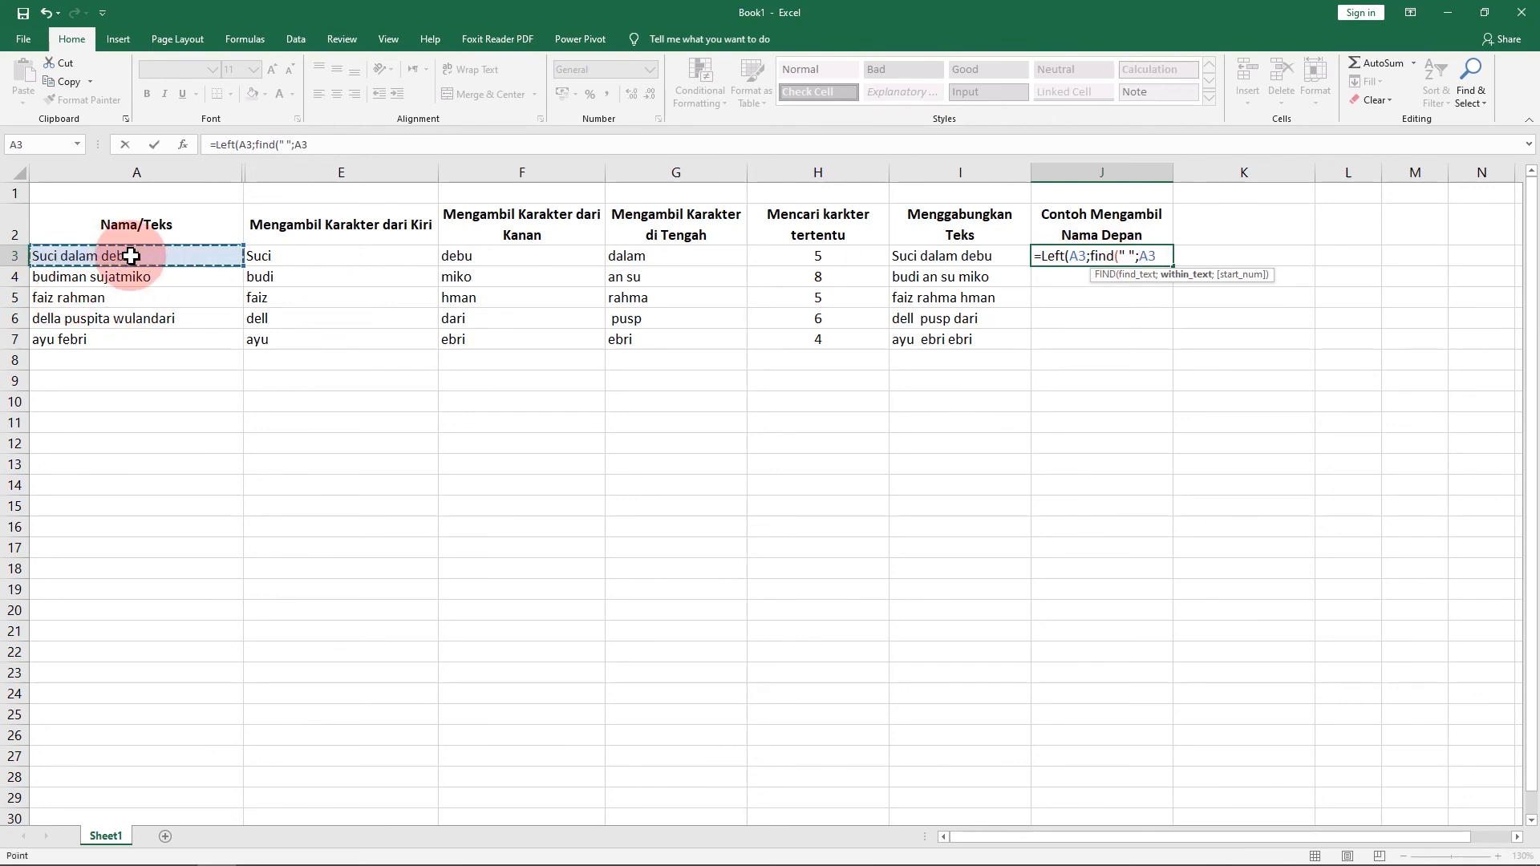
text(")
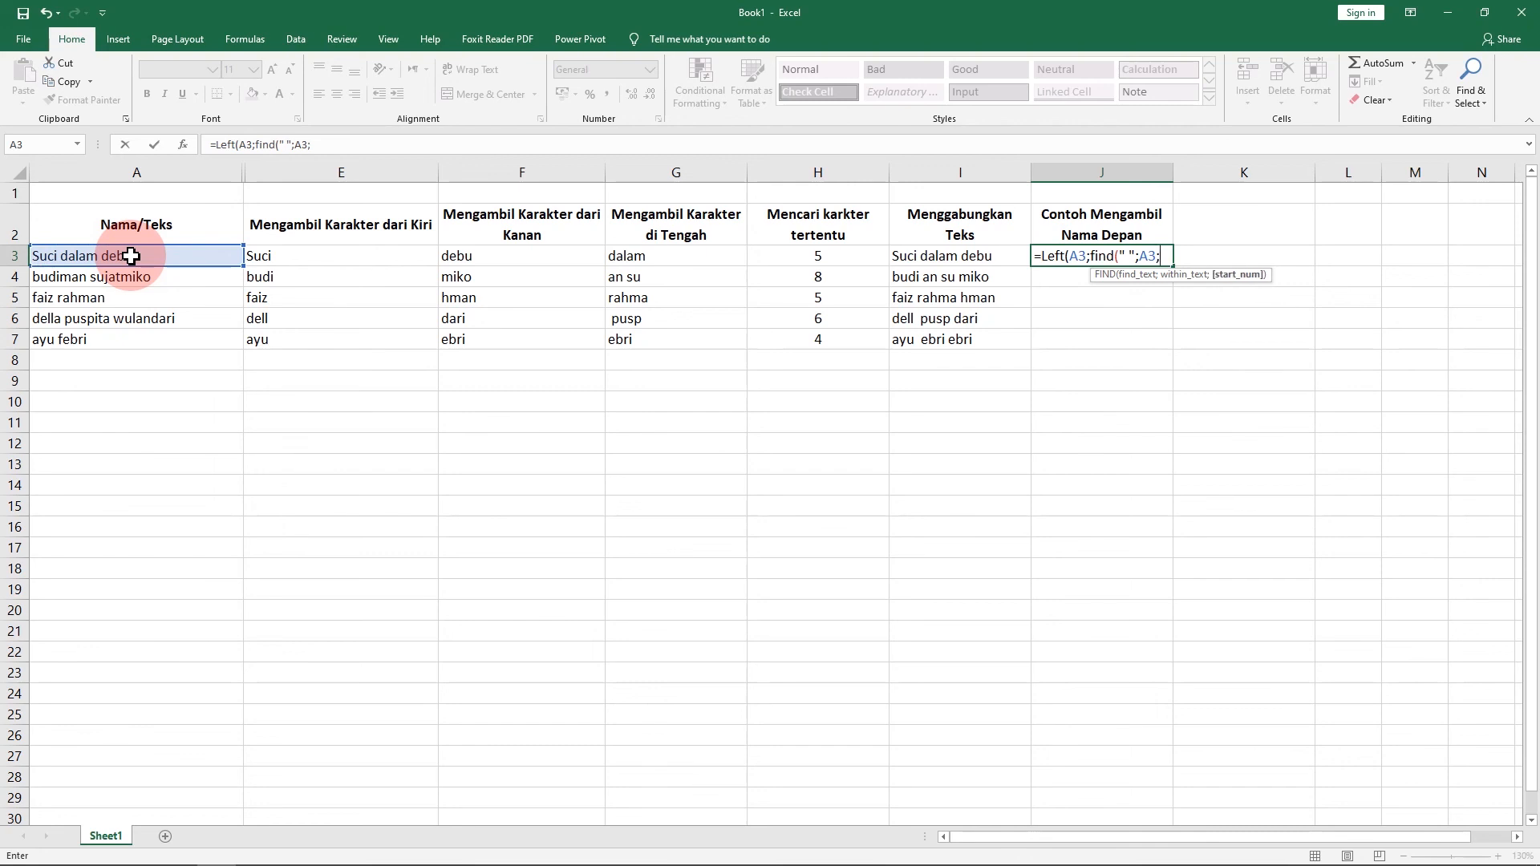
text())
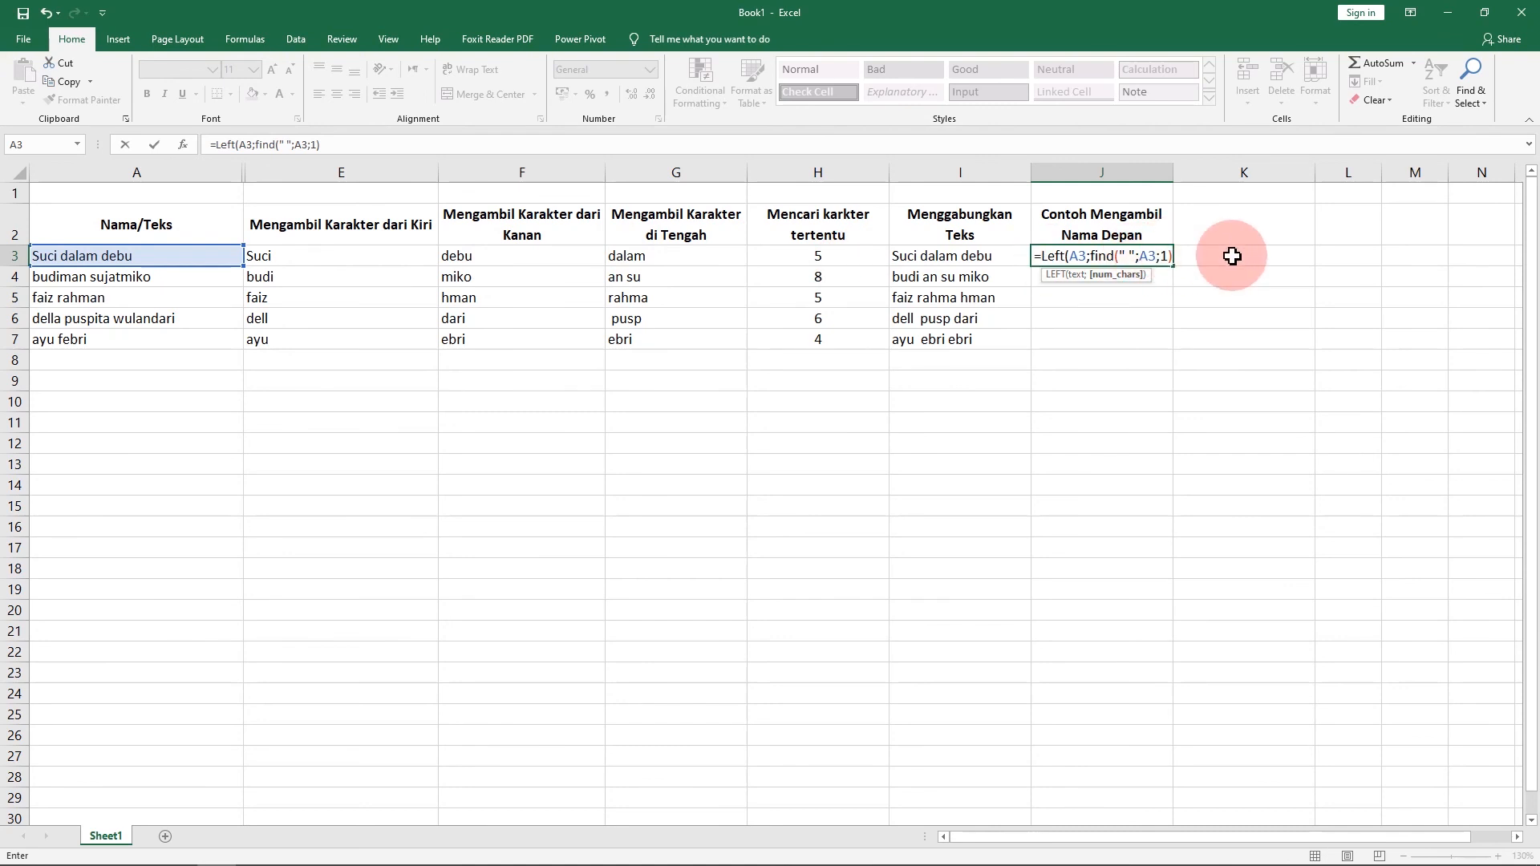
text())
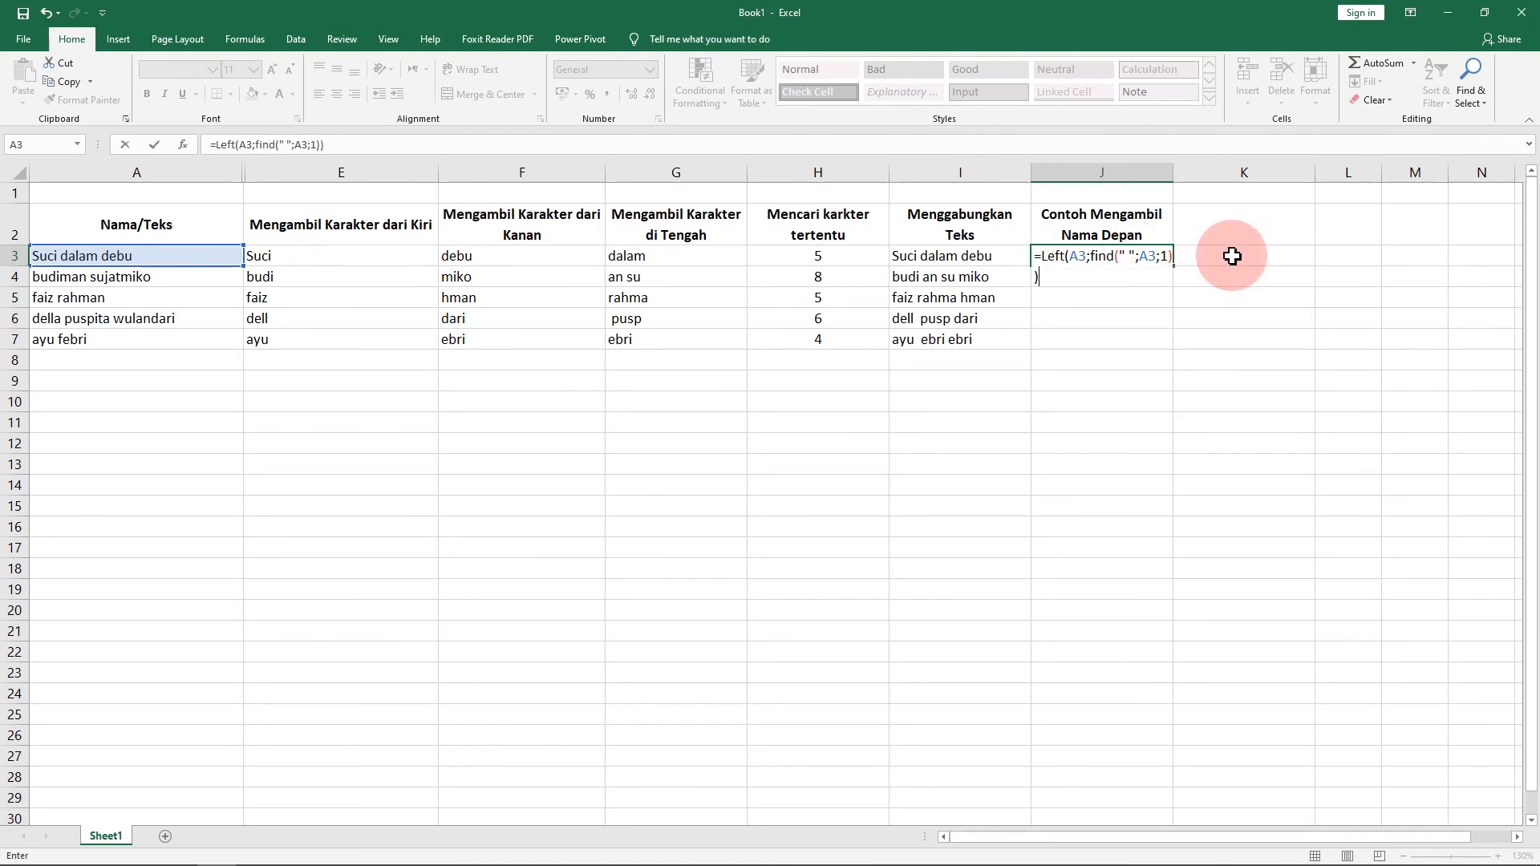
key(Return)
click(1125, 255)
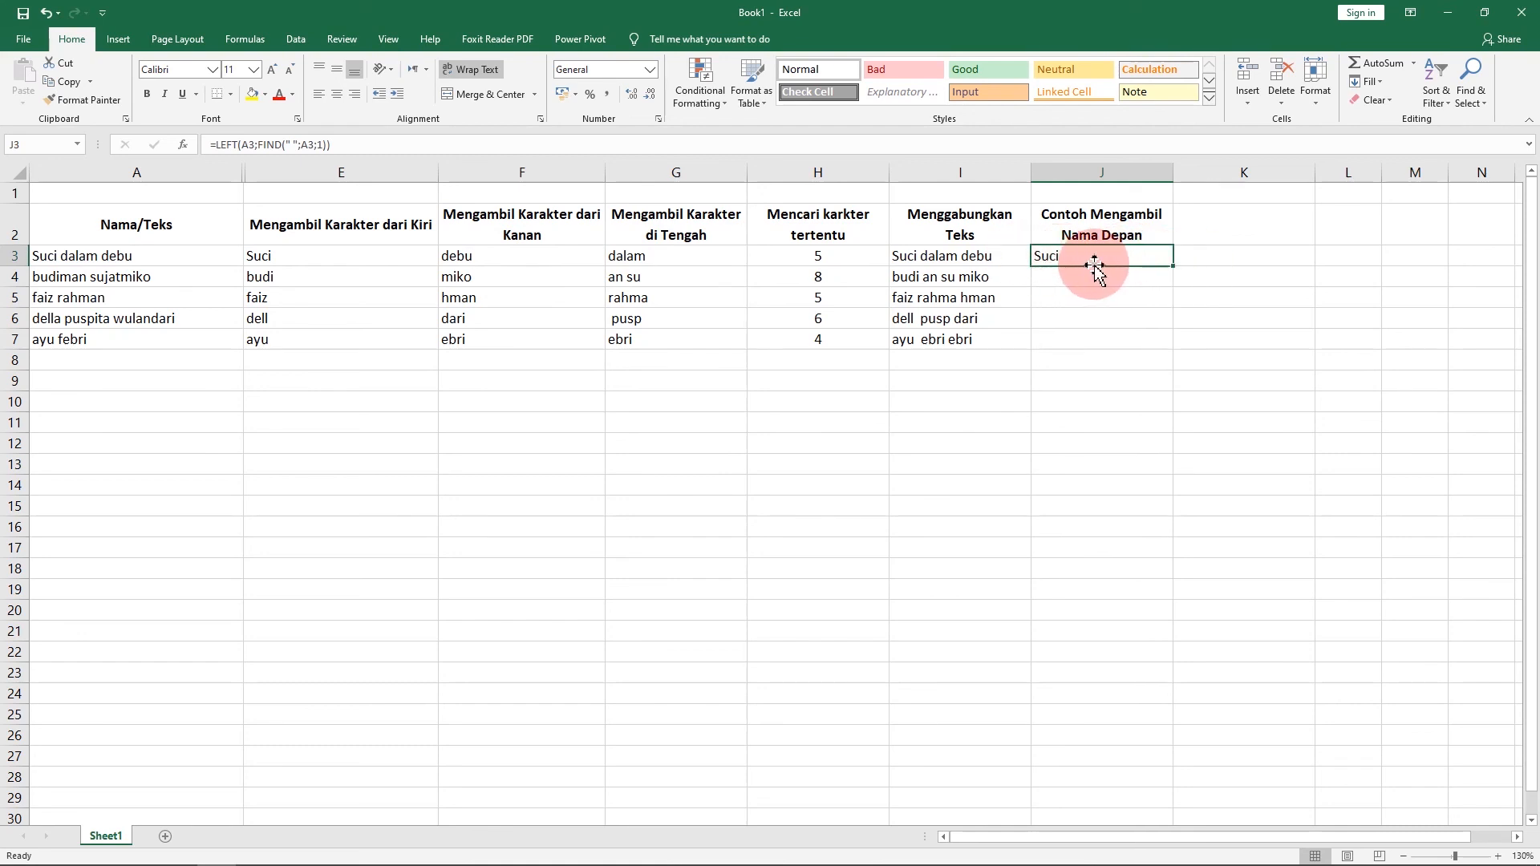
drag(1175, 270, 1175, 340)
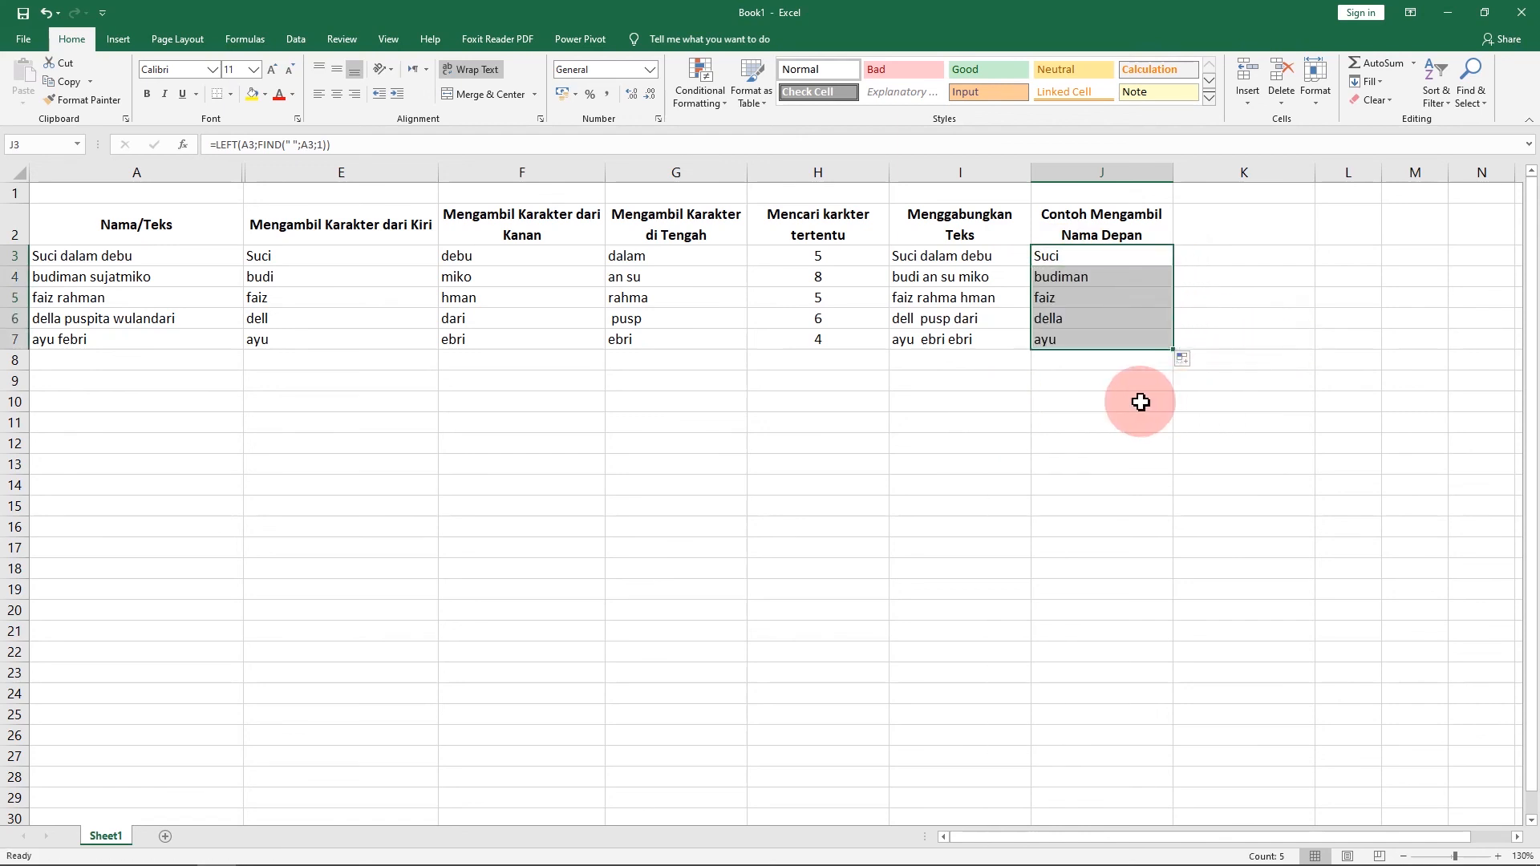
Subtract 1 from the FIND part of the formula in J3, giving =LEFT(A3;FIND(" ";A3;1)-1), and refill it down to J7
click(1064, 259)
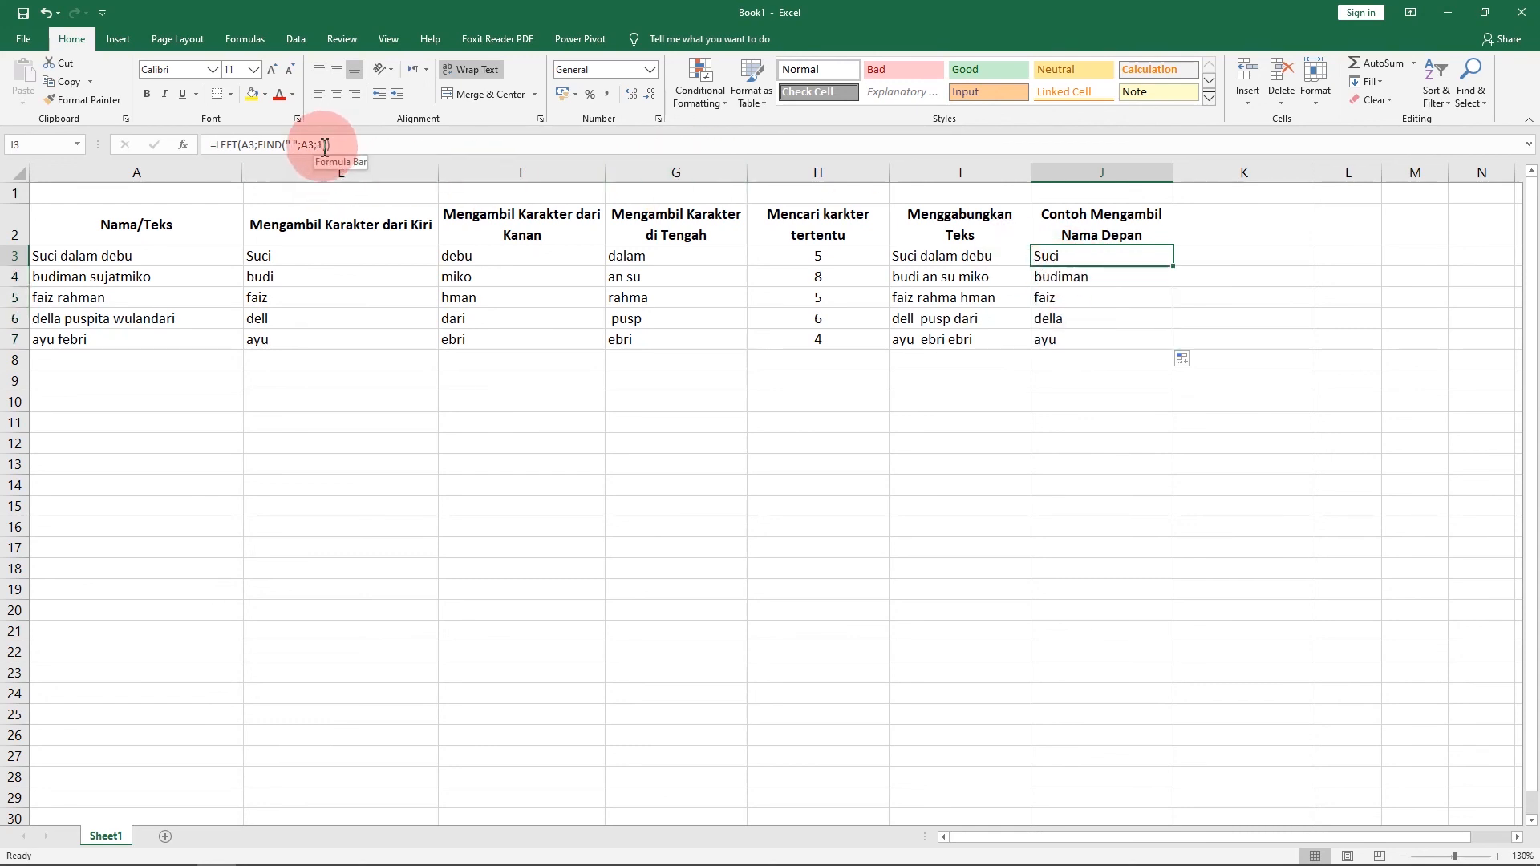
click(349, 145)
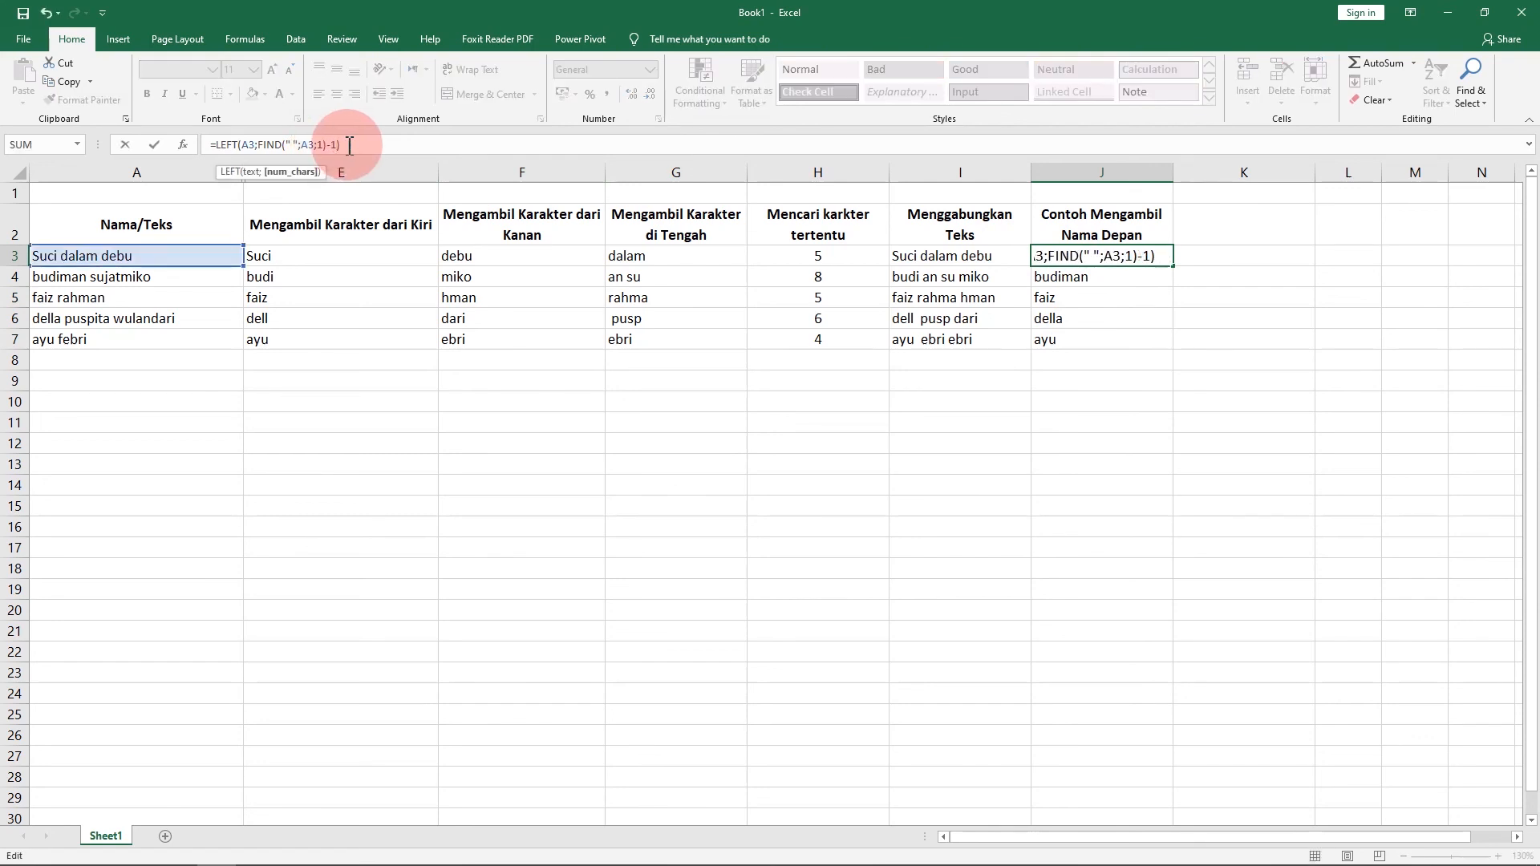
key(Return)
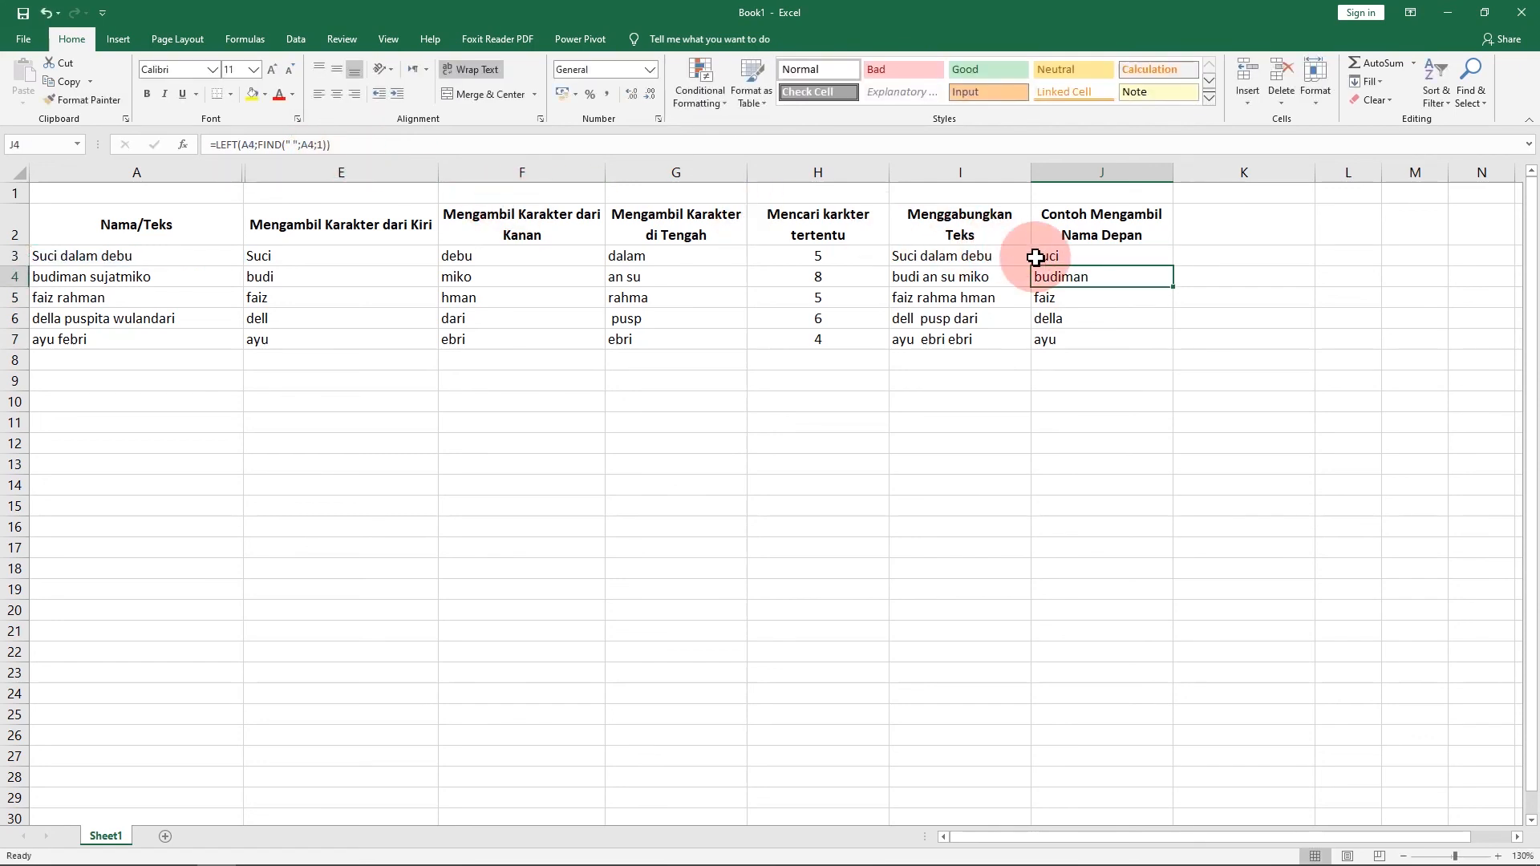
click(1075, 259)
drag(1173, 267, 1165, 345)
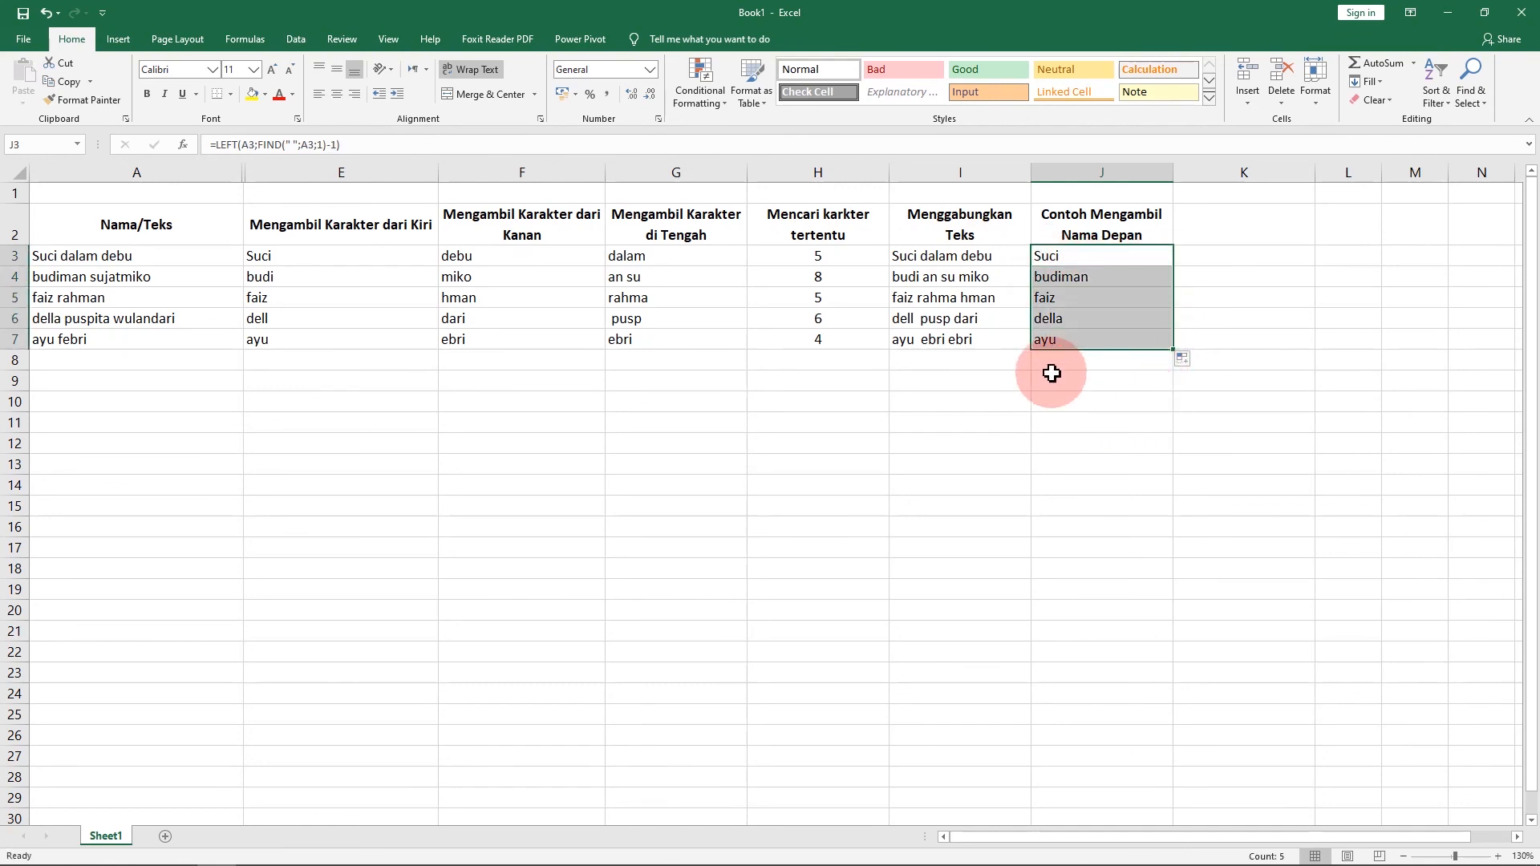
Change the formula in H3 to =FIND(" ";A3;1)-1 and fill it down to H7
click(850, 263)
click(327, 143)
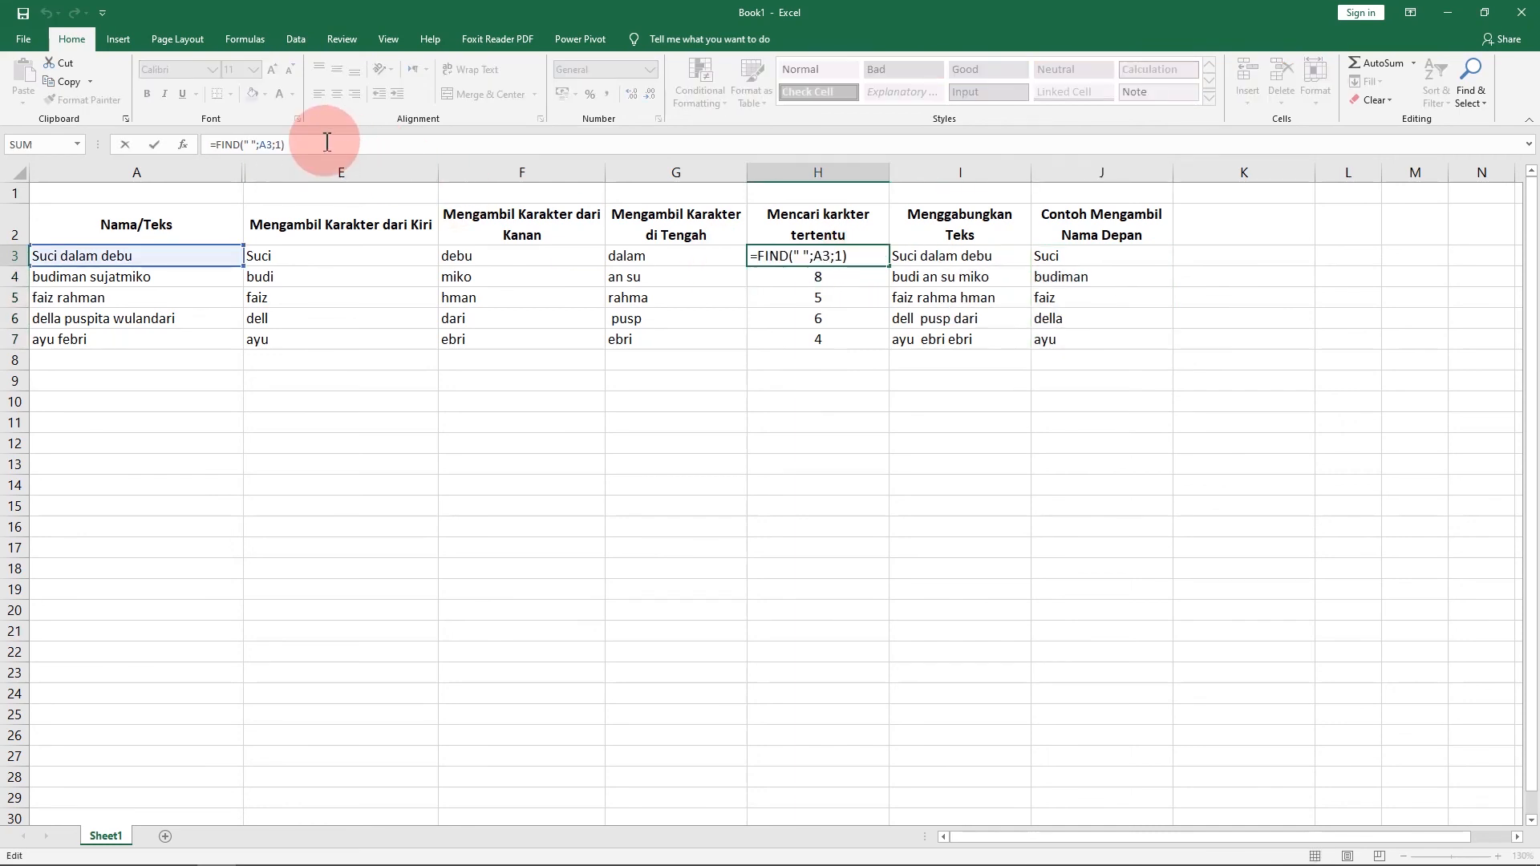
key(Return)
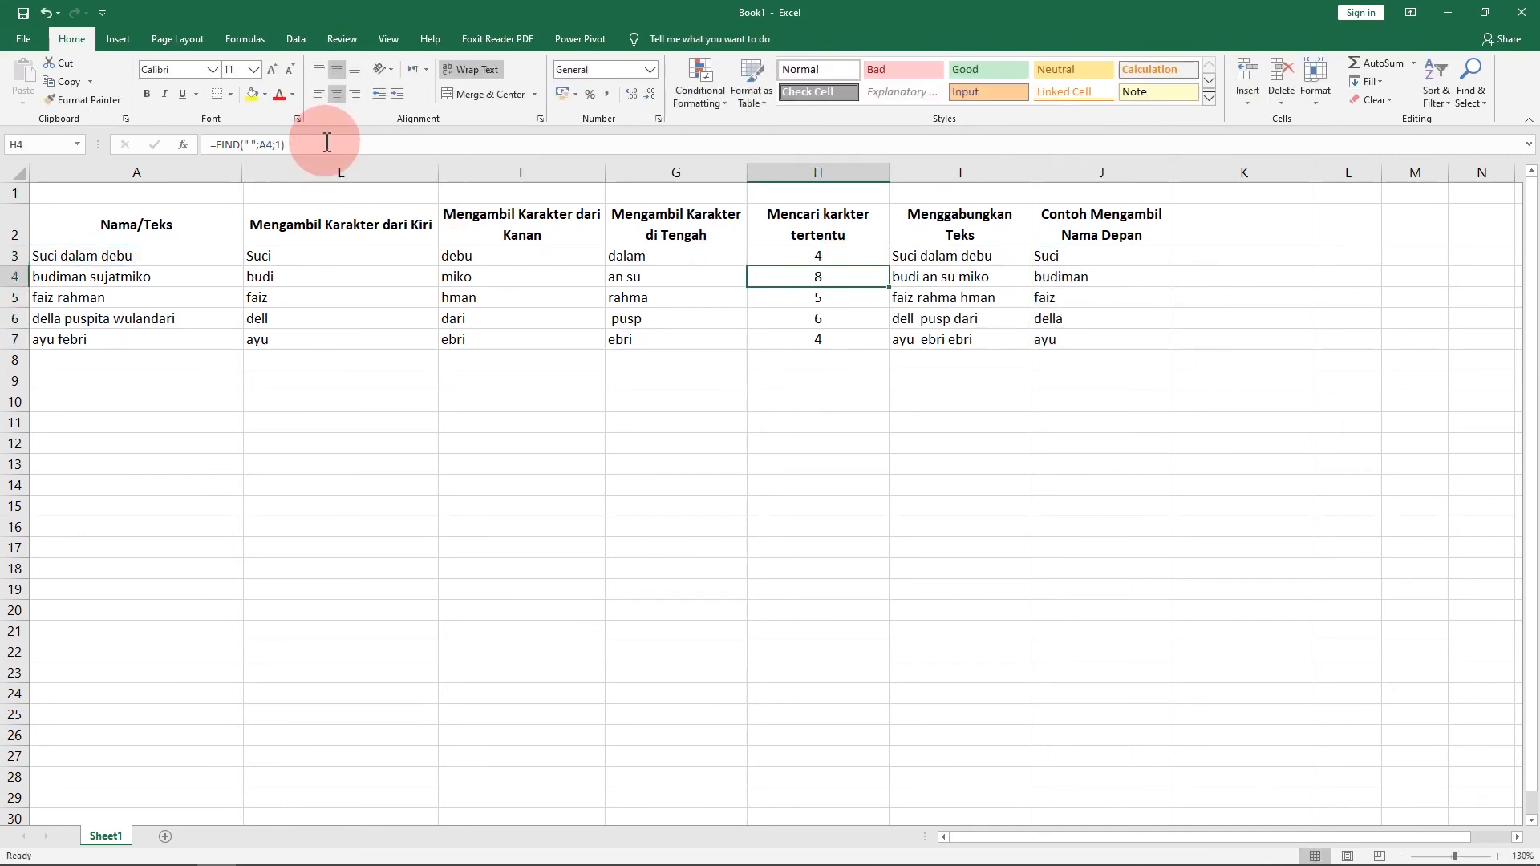
click(881, 261)
drag(887, 266, 879, 347)
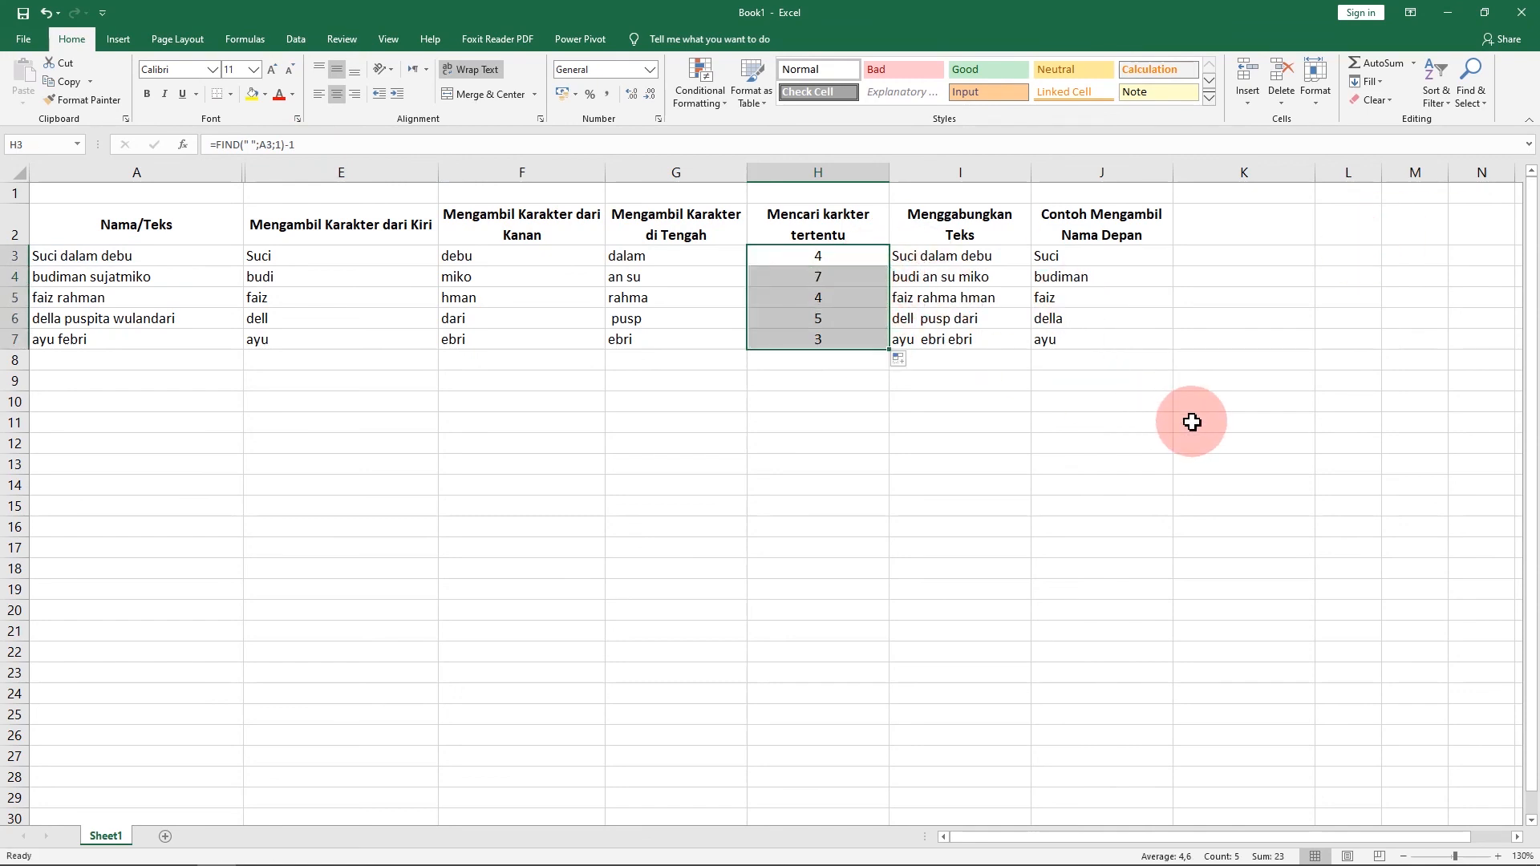
Compare the first-name formula in J3 with the FIND formula in H3
click(1069, 255)
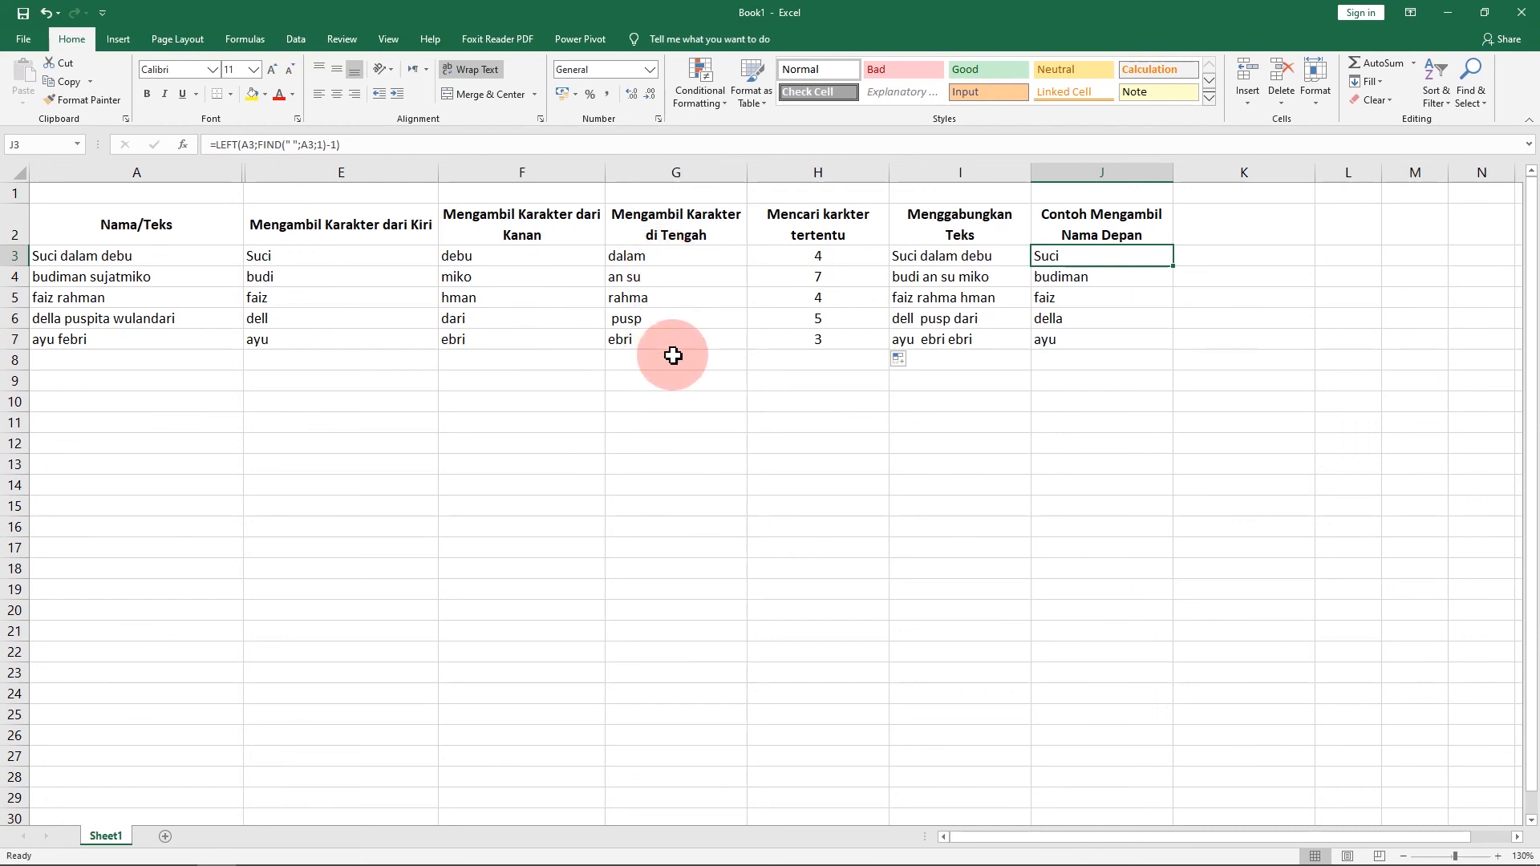
click(825, 257)
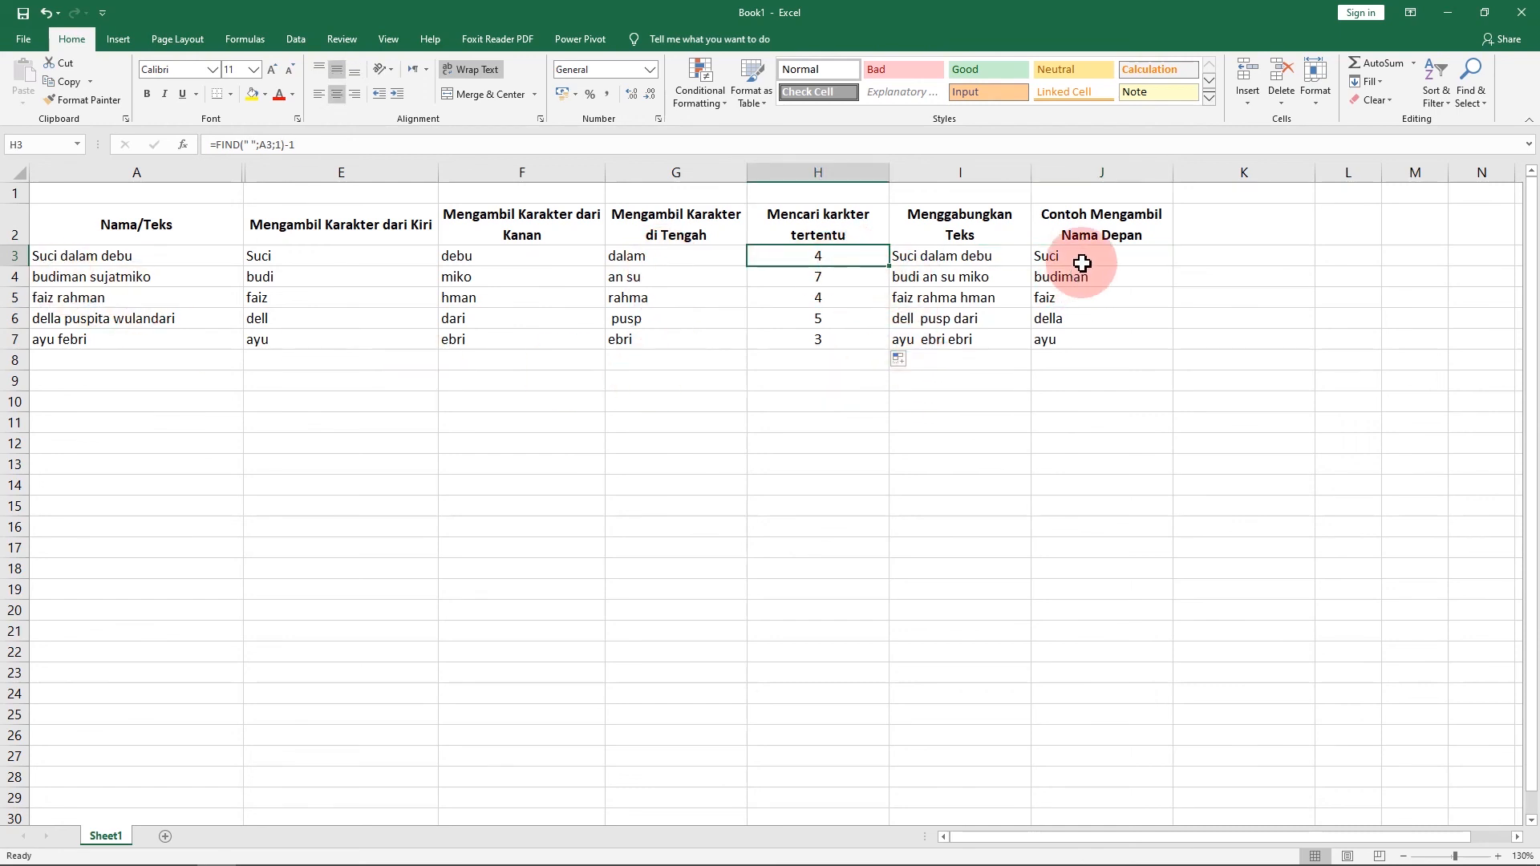
click(1078, 261)
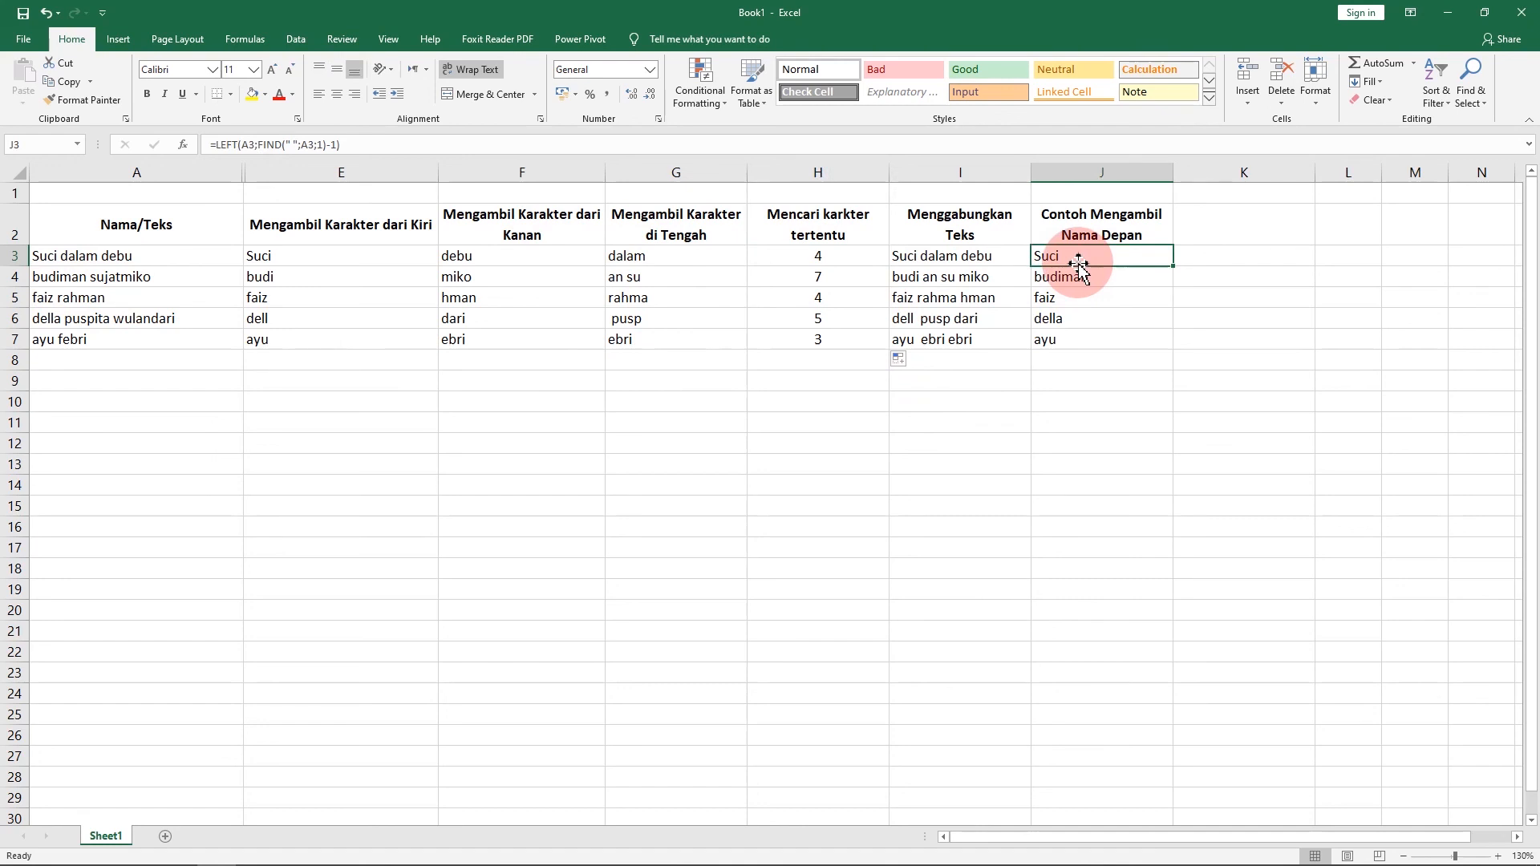